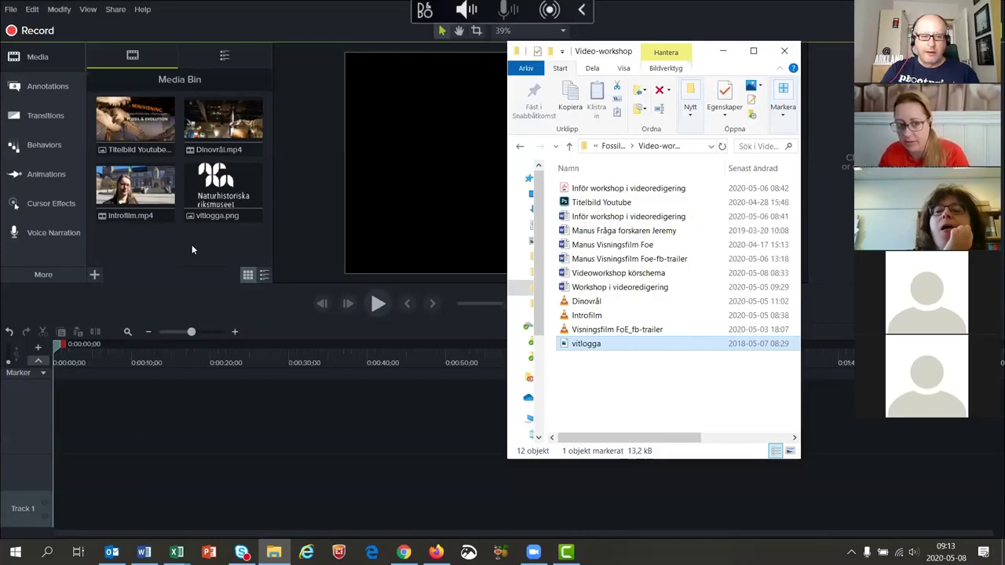
# - Check the fb-trailer script in Word for the opening scene's film file, and return to the Camtasia project
pyautogui.click(192, 249)
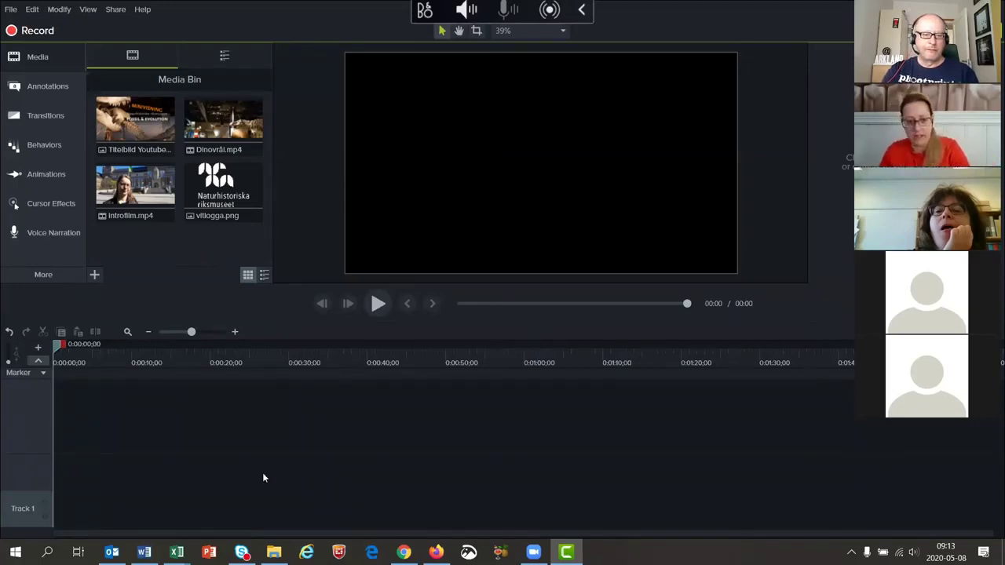
pyautogui.click(144, 552)
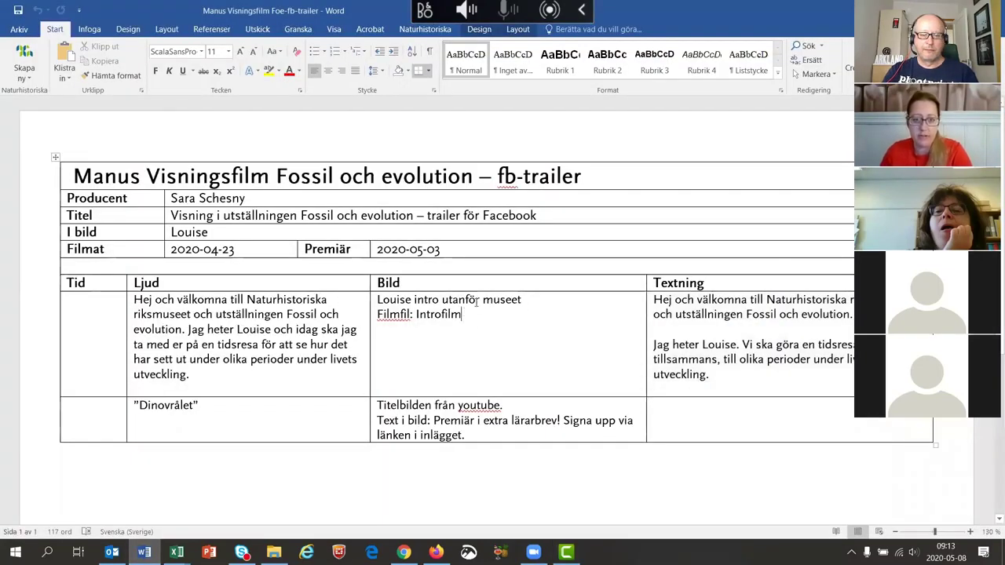
pyautogui.moveTo(467, 314); pyautogui.dragTo(378, 300)
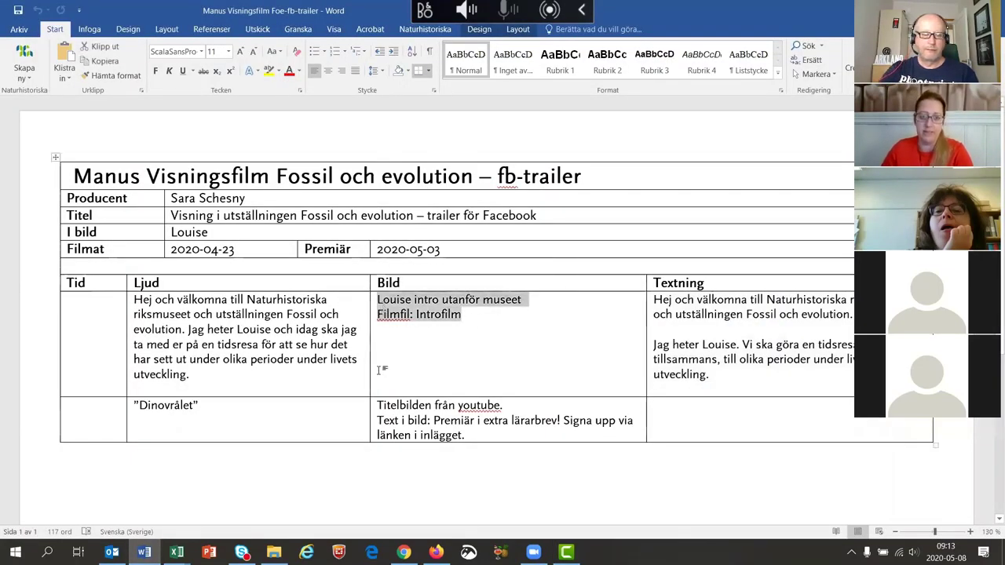
pyautogui.click(406, 353)
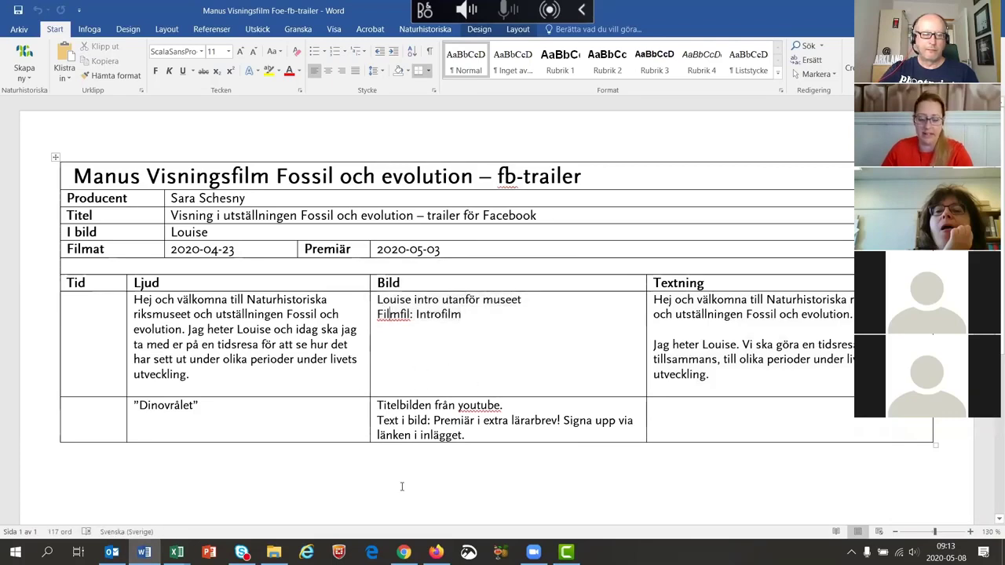
pyautogui.click(563, 551)
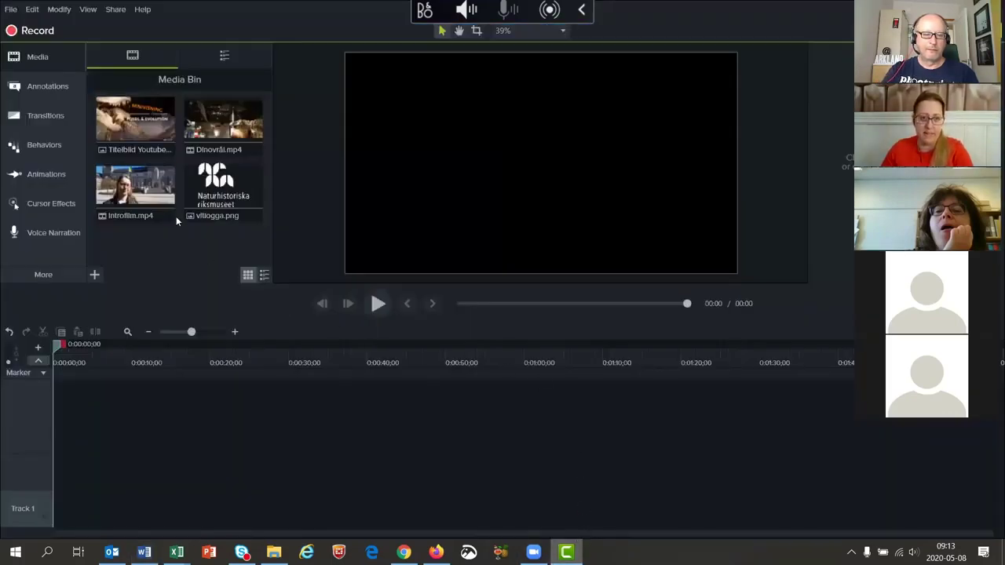
# - Place Introfilm.mp4 on Track 1 so that it starts at 0:00:00;00
pyautogui.moveTo(132, 191); pyautogui.dragTo(118, 528)
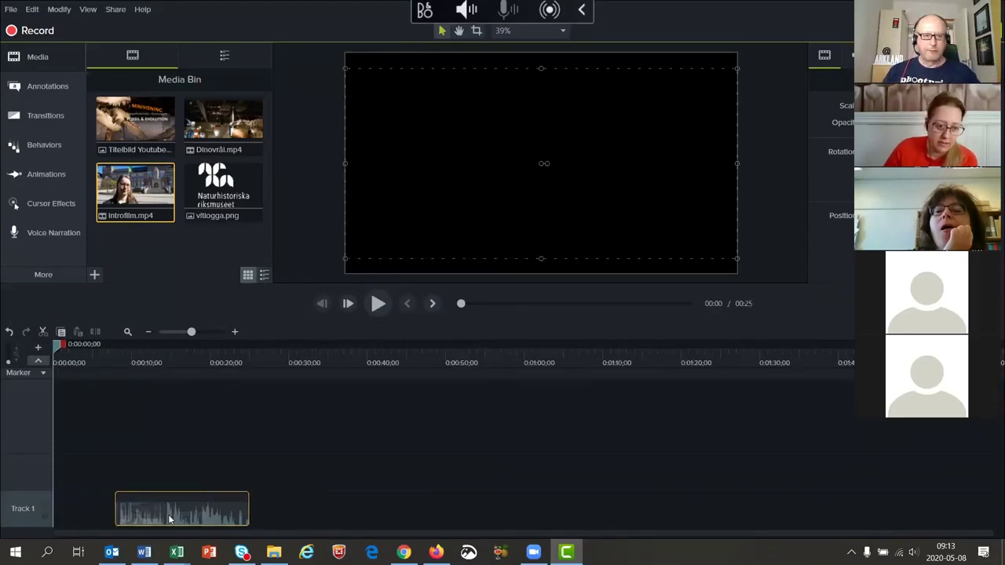
pyautogui.moveTo(161, 521); pyautogui.dragTo(47, 523)
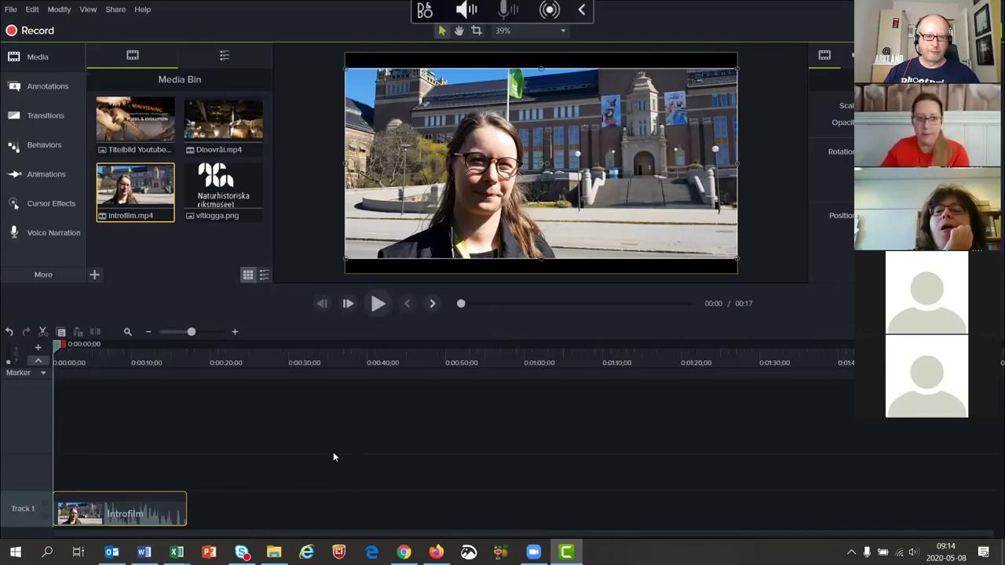
# - Scrub through the first seconds of the intro clip and play a short part from the start
pyautogui.moveTo(58, 351); pyautogui.dragTo(91, 351)
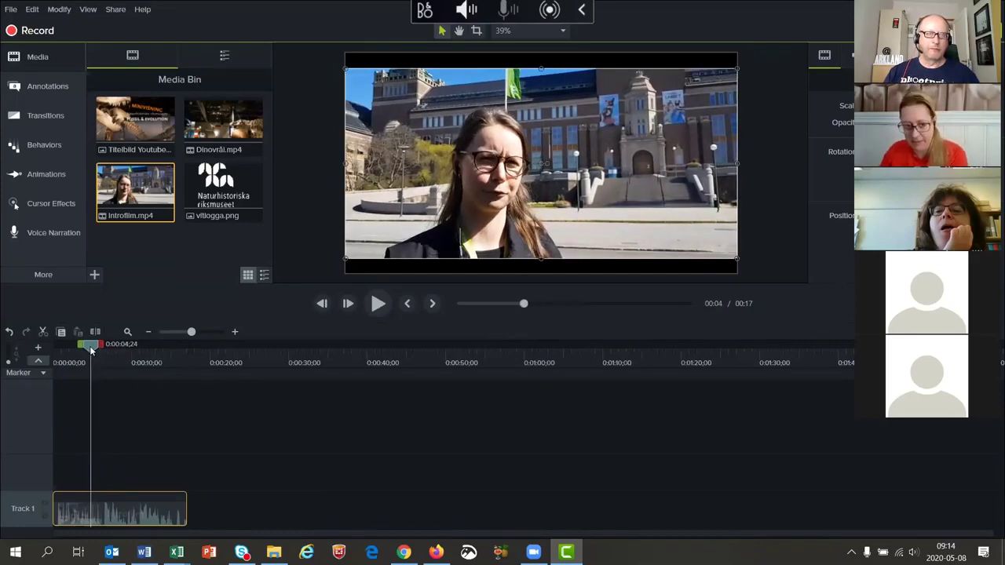
pyautogui.moveTo(92, 348); pyautogui.dragTo(56, 358)
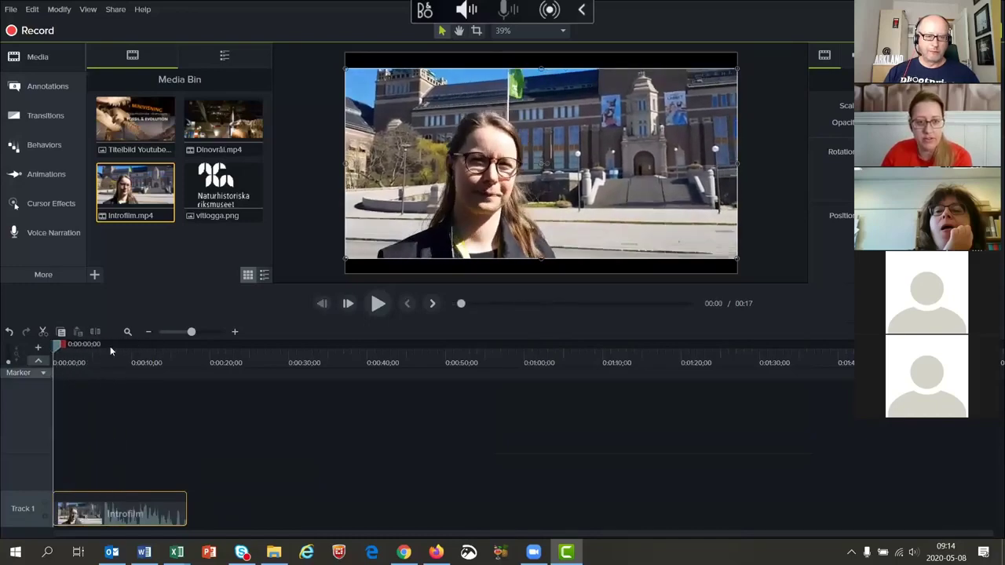
pyautogui.click(378, 304)
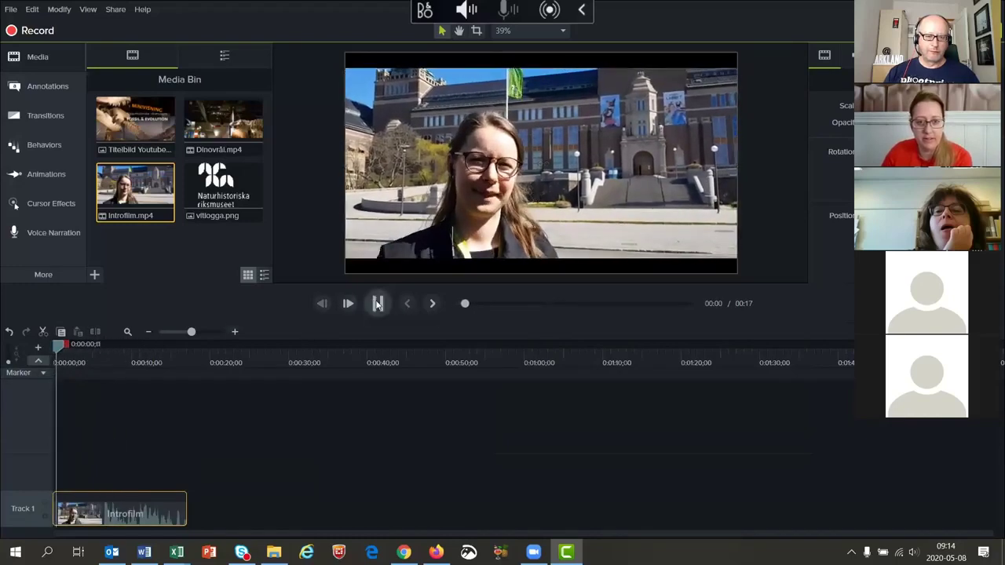
pyautogui.click(378, 304)
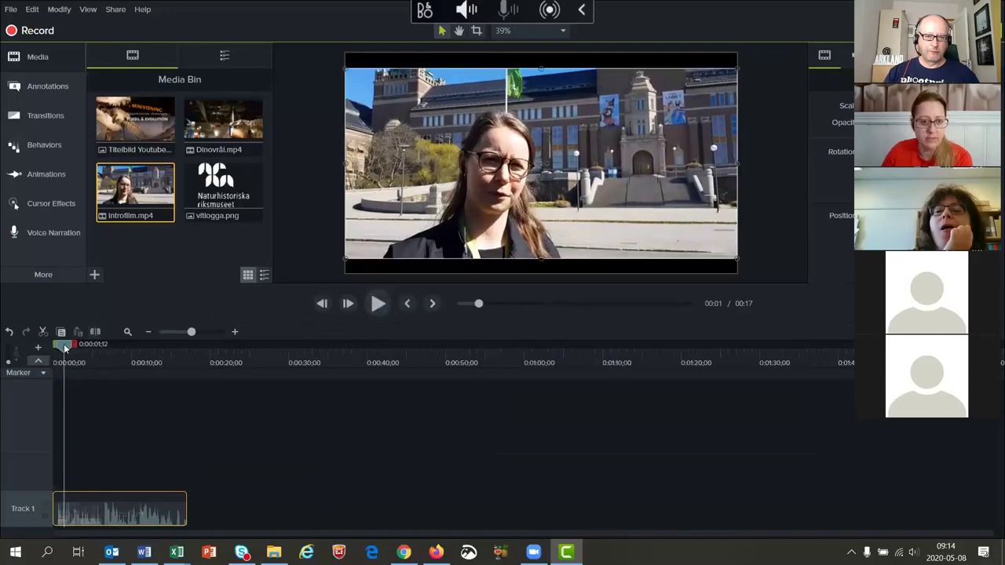
pyautogui.moveTo(60, 345); pyautogui.dragTo(36, 344)
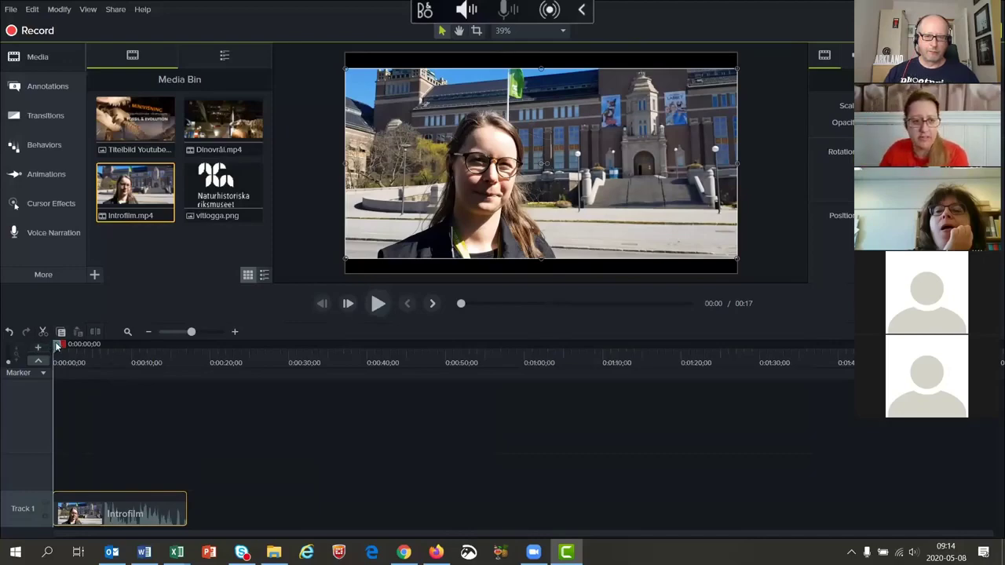
pyautogui.moveTo(60, 346); pyautogui.dragTo(103, 346)
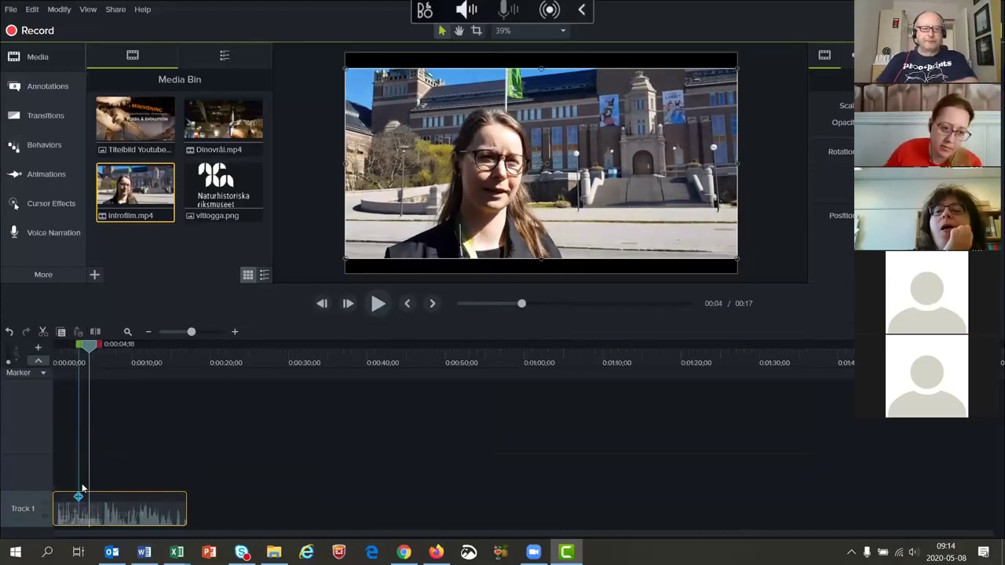
# - Try placing vitlogga.png on a second track above the intro clip, delete it, and return the playhead to the start
pyautogui.moveTo(223, 193); pyautogui.dragTo(68, 466)
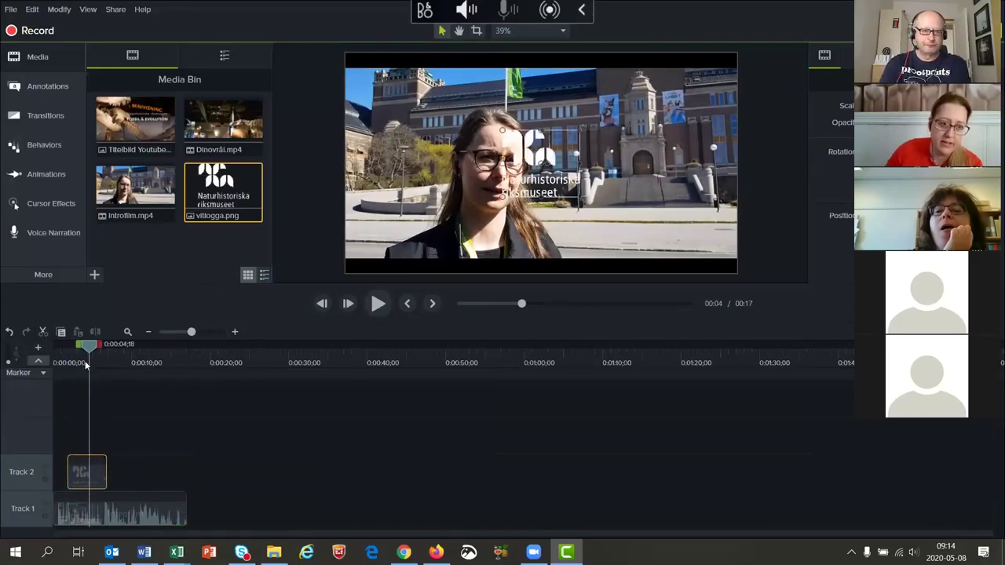
pyautogui.moveTo(87, 349)
pyautogui.mouseDown()
pyautogui.moveTo(97, 346)
pyautogui.moveTo(85, 346)
pyautogui.mouseUp()
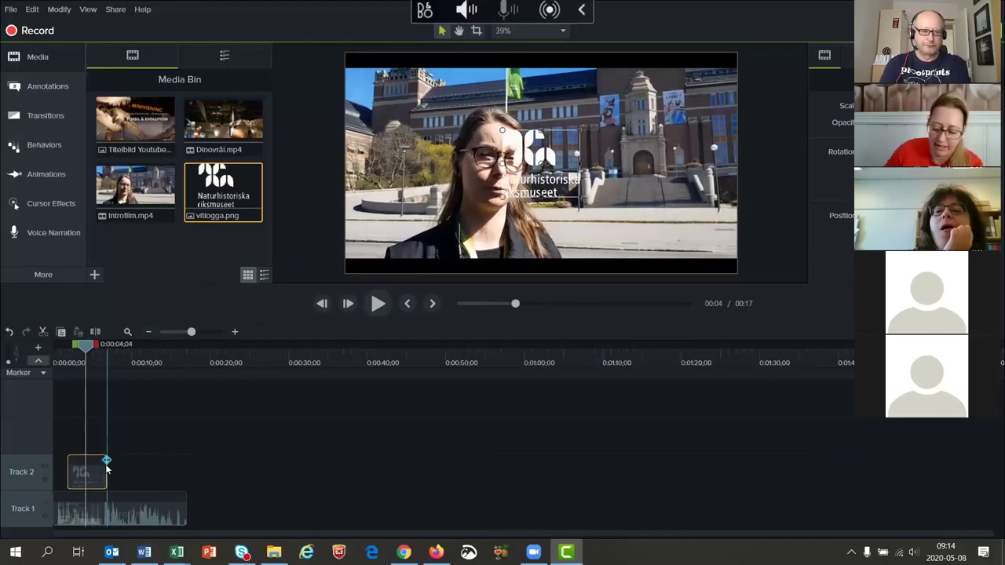
pyautogui.press('Delete')
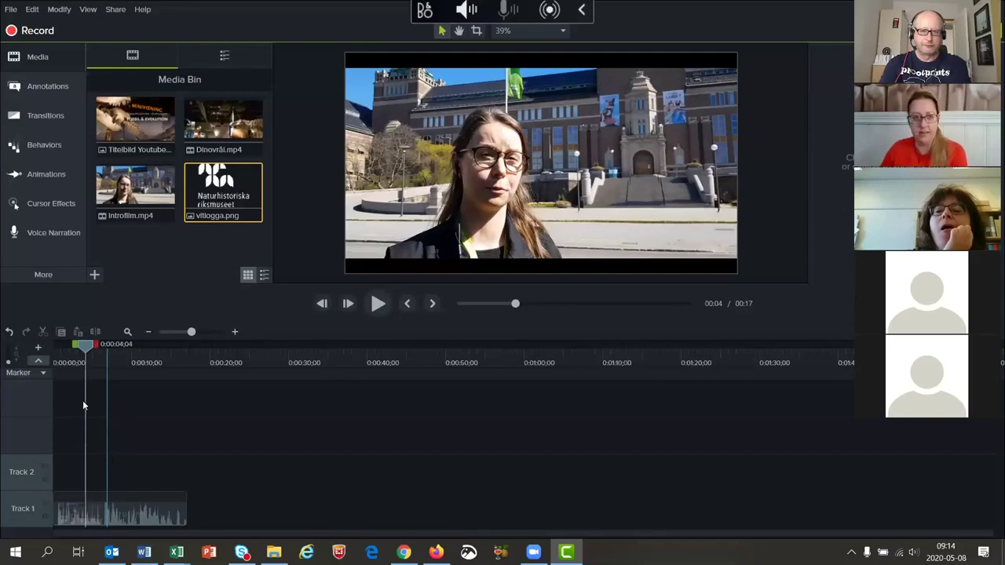
pyautogui.moveTo(81, 350); pyautogui.dragTo(47, 350)
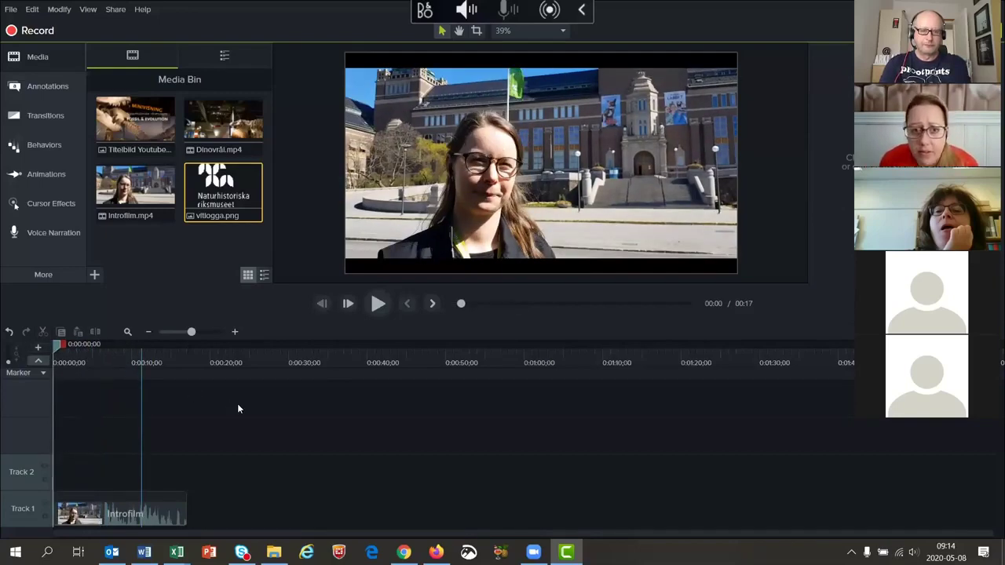
# - Scale the intro clip on the canvas to about 116 % so it covers the black bars, and preview it briefly
pyautogui.click(352, 248)
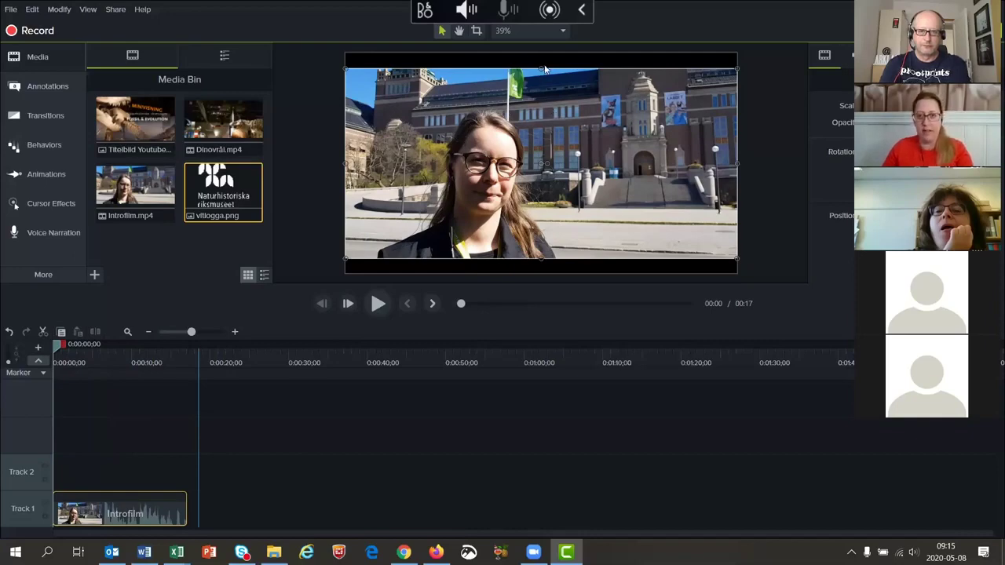
pyautogui.moveTo(544, 70); pyautogui.dragTo(544, 53)
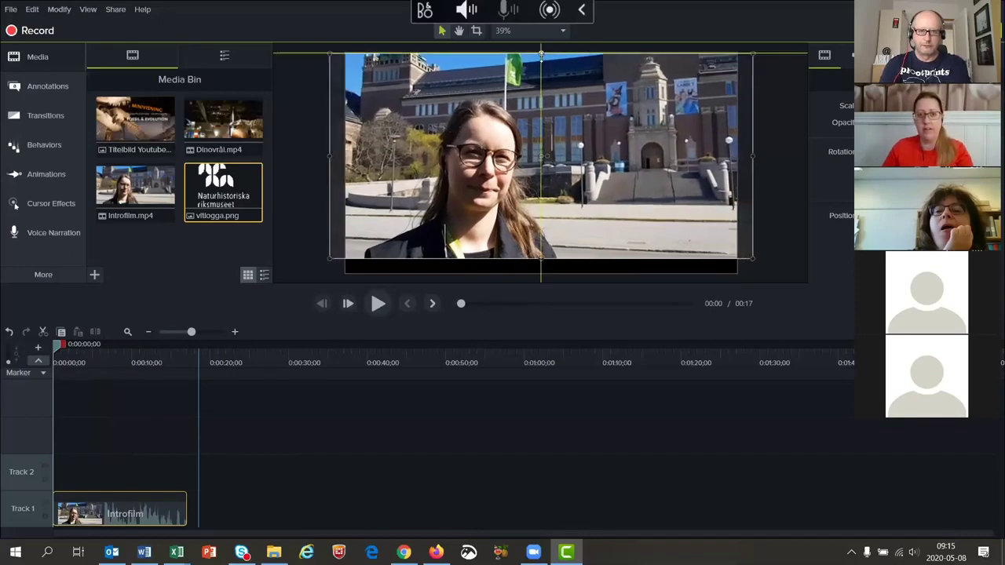
pyautogui.moveTo(542, 259); pyautogui.dragTo(543, 274)
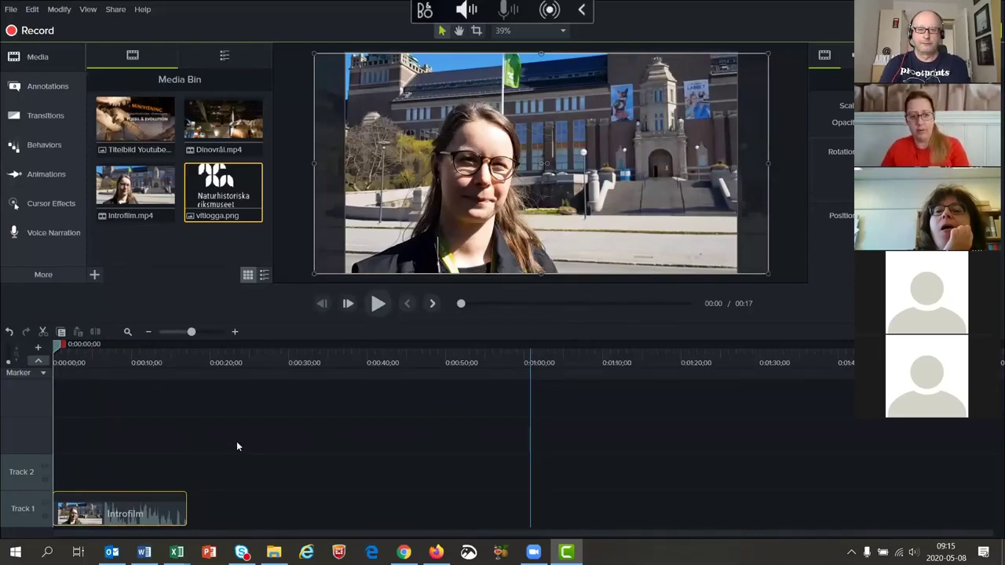
pyautogui.press('space')
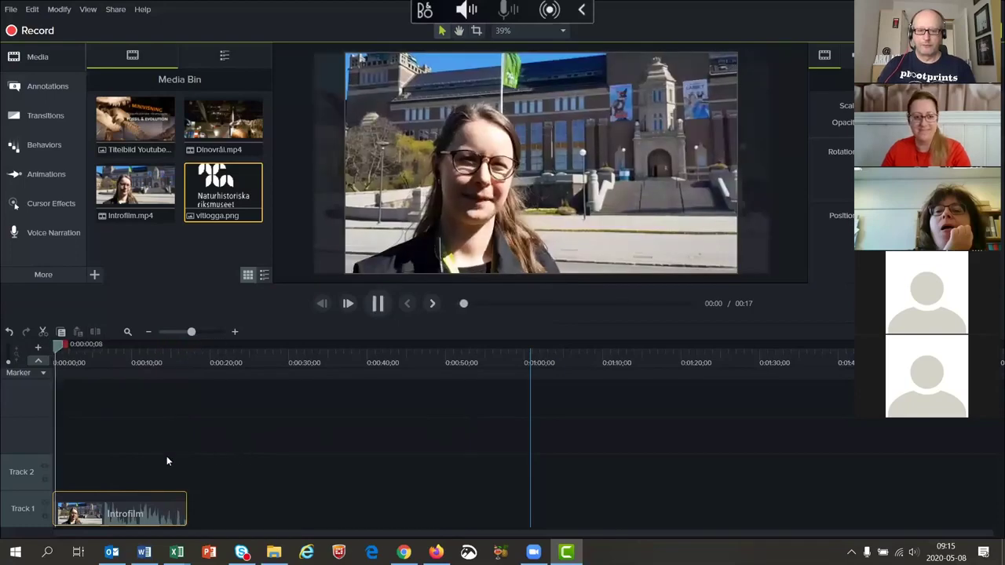
pyautogui.moveTo(54, 347); pyautogui.dragTo(38, 348)
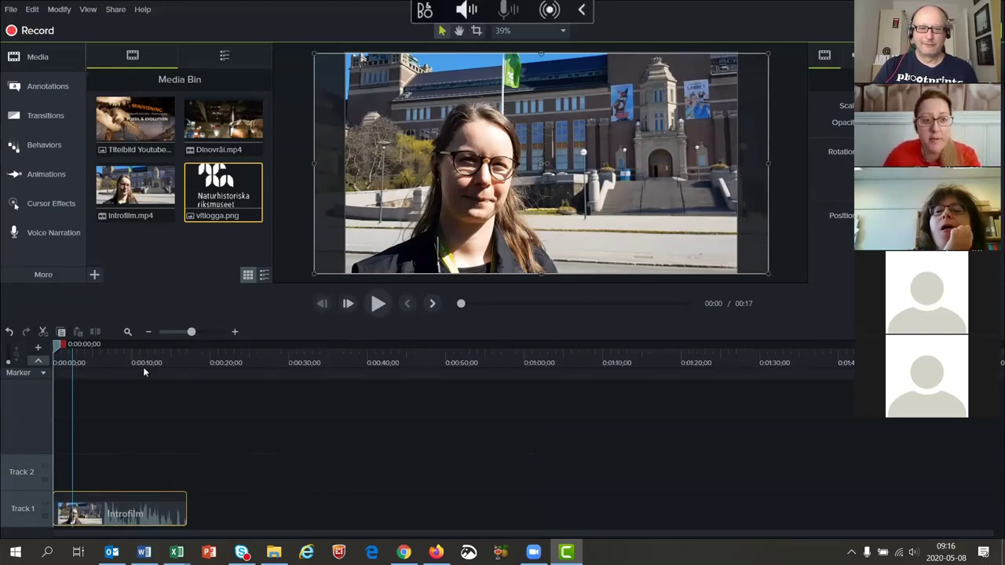
# - Locate the cut point near the end of the intro clip and set the playhead at 0:00:16;18
pyautogui.click(127, 333)
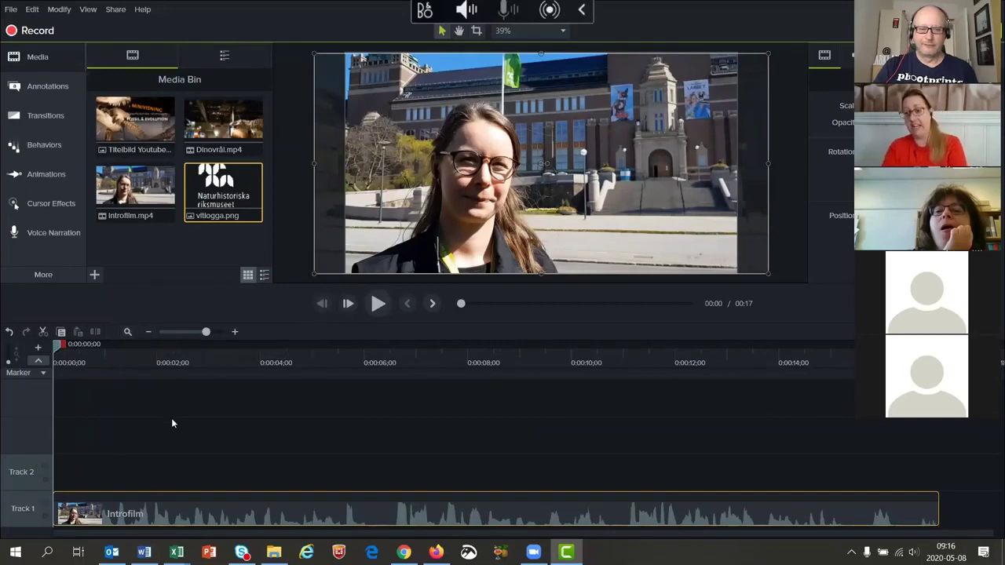
pyautogui.click(235, 333)
pyautogui.click(235, 332)
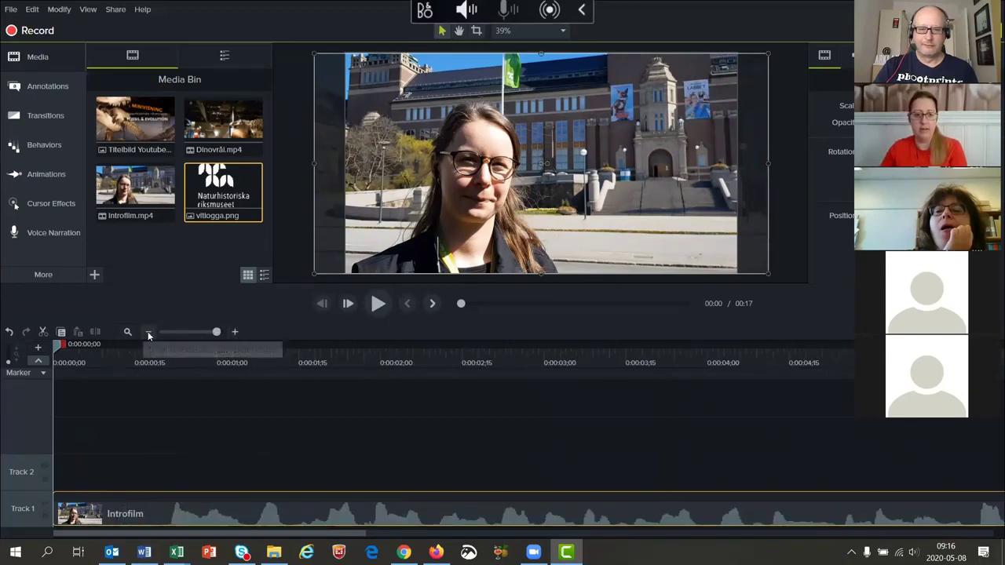
pyautogui.click(146, 332)
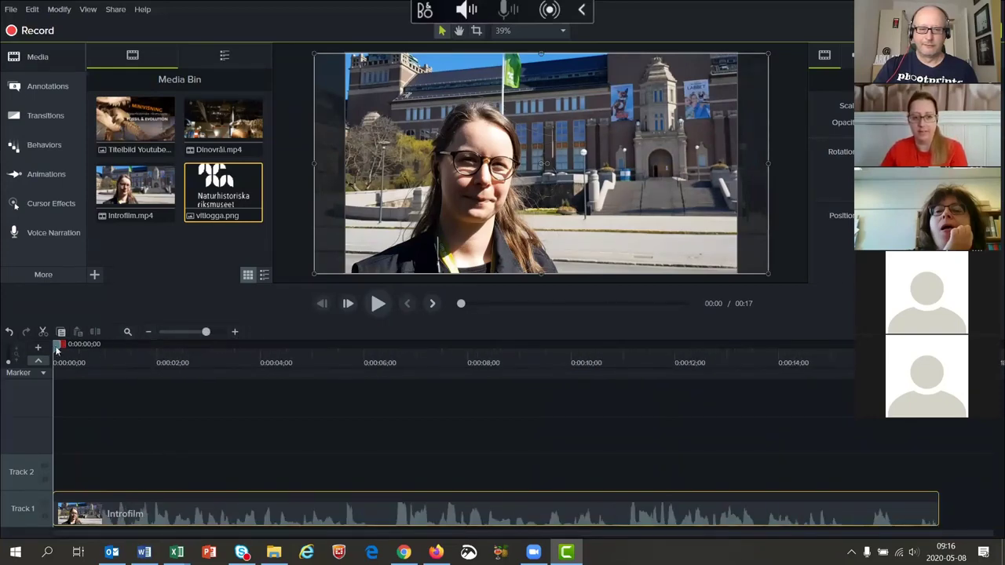
pyautogui.moveTo(64, 352); pyautogui.dragTo(884, 471)
pyautogui.moveTo(900, 468); pyautogui.dragTo(905, 469)
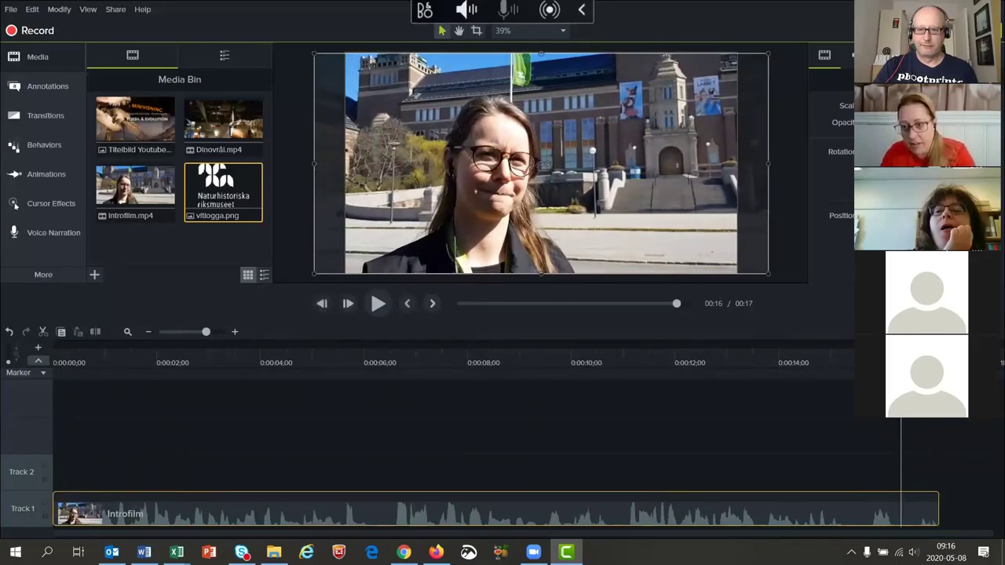
pyautogui.moveTo(901, 362); pyautogui.dragTo(859, 362)
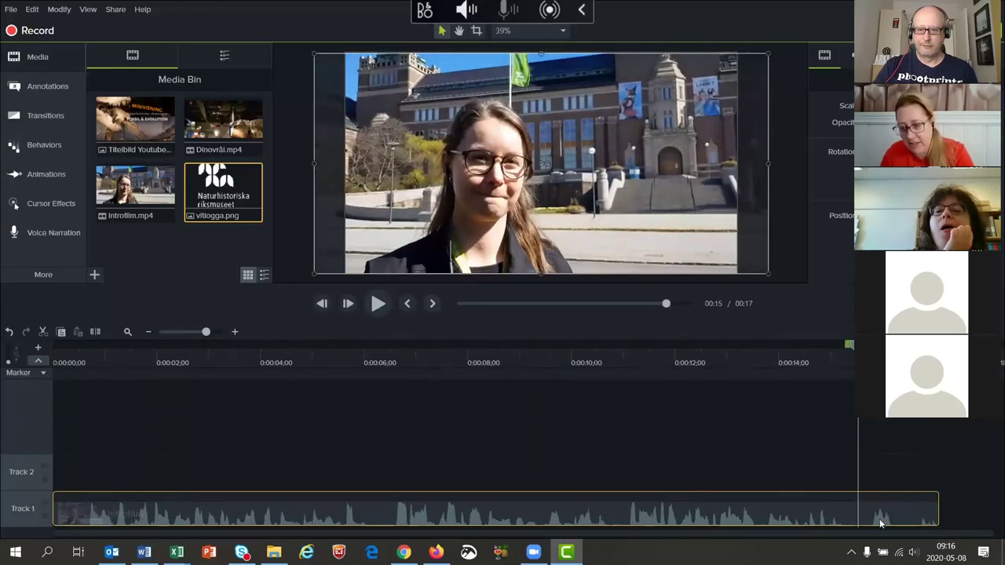
pyautogui.press('space')
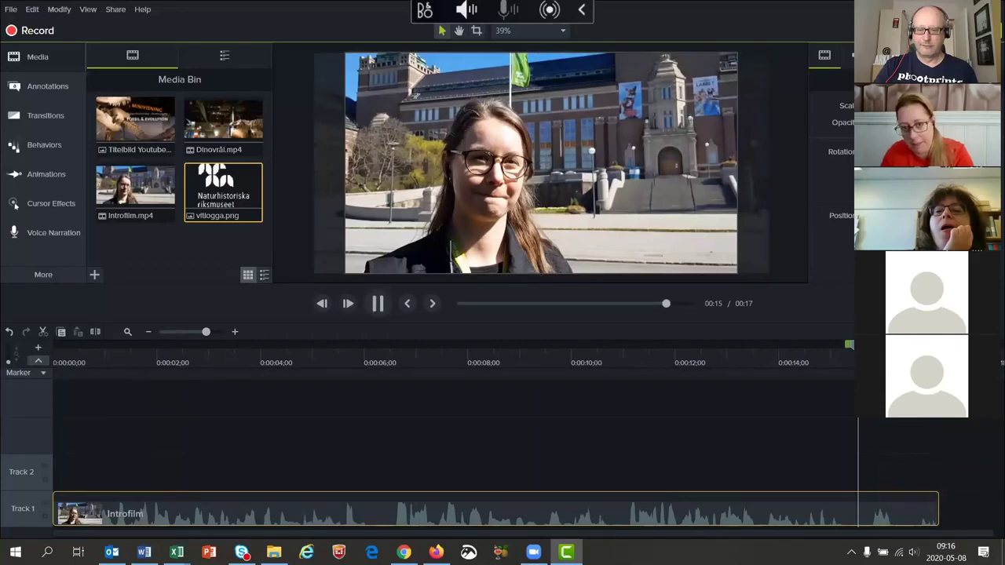
pyautogui.press('space')
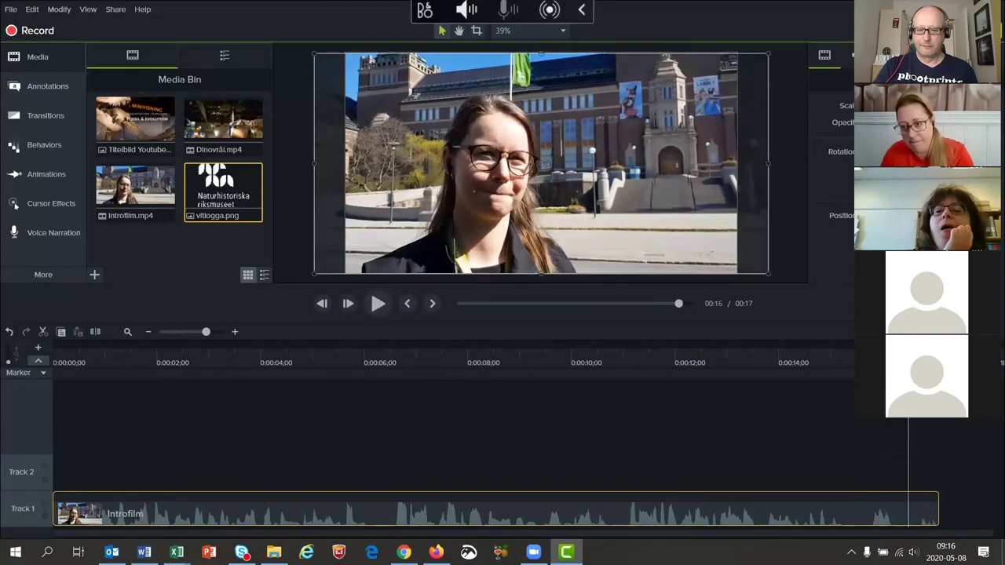
pyautogui.hotkey('ctrl', 'Right')
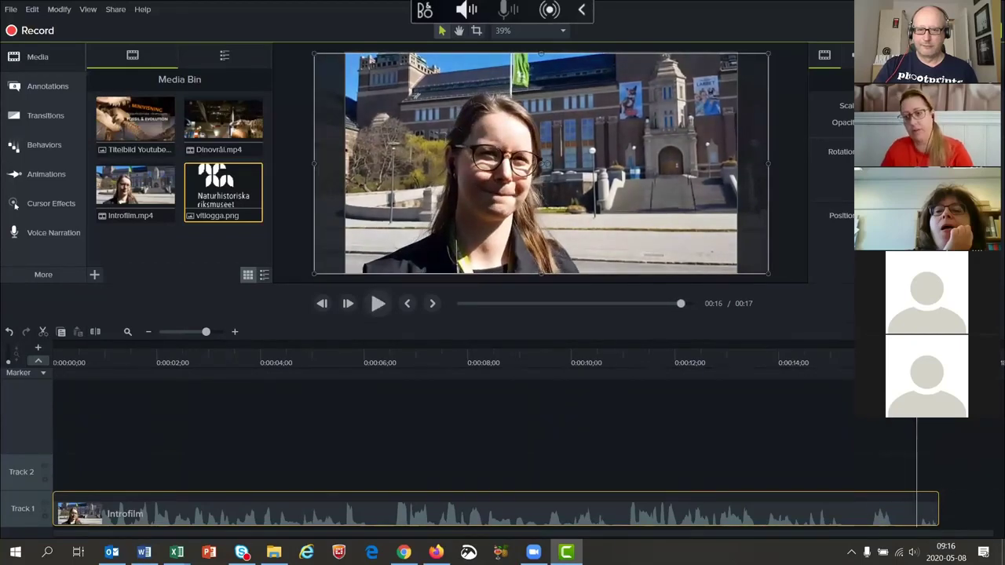
pyautogui.hotkey('ctrl', 'Left')
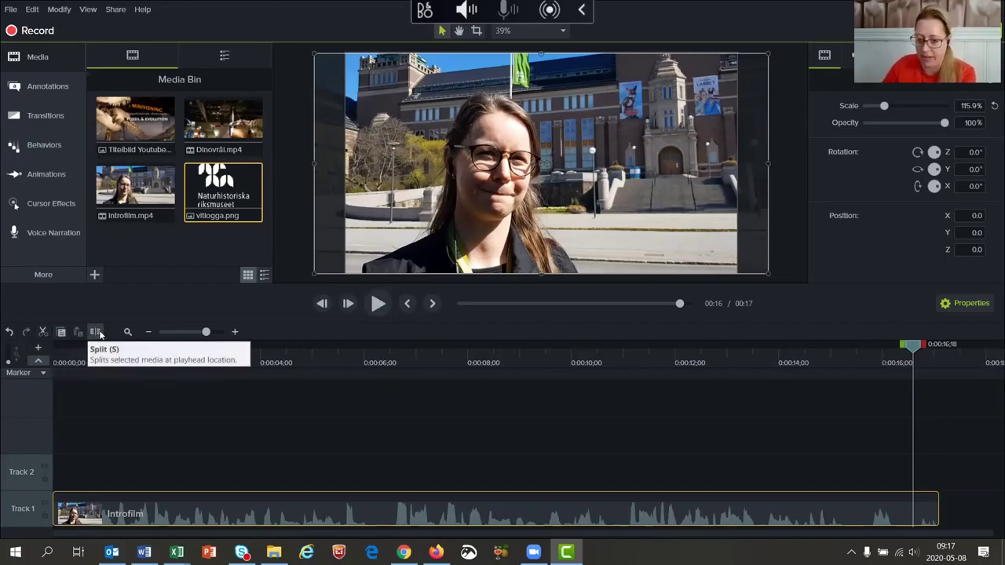
# - Split the intro clip on Track 1 at the playhead
pyautogui.click(754, 477)
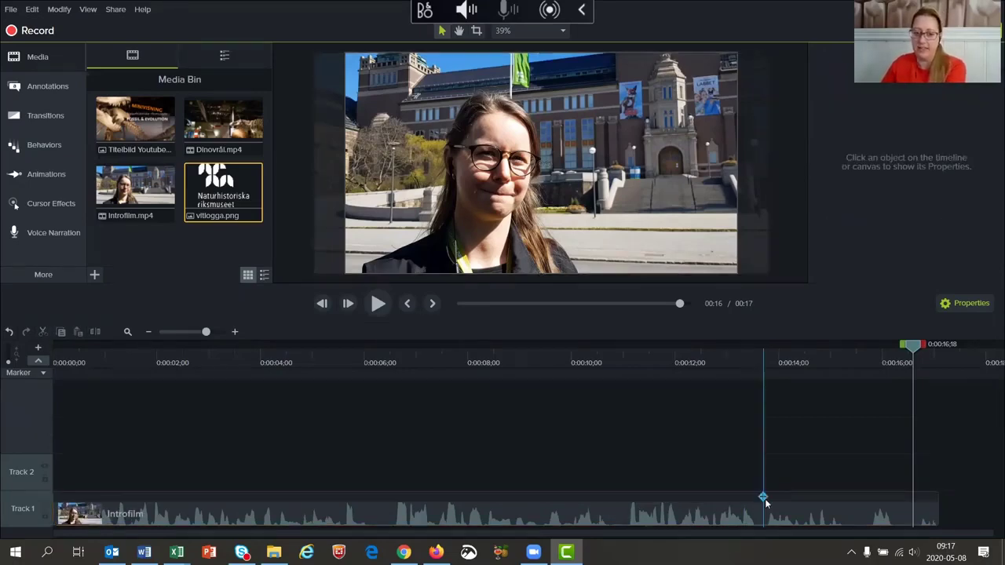
pyautogui.click(773, 518)
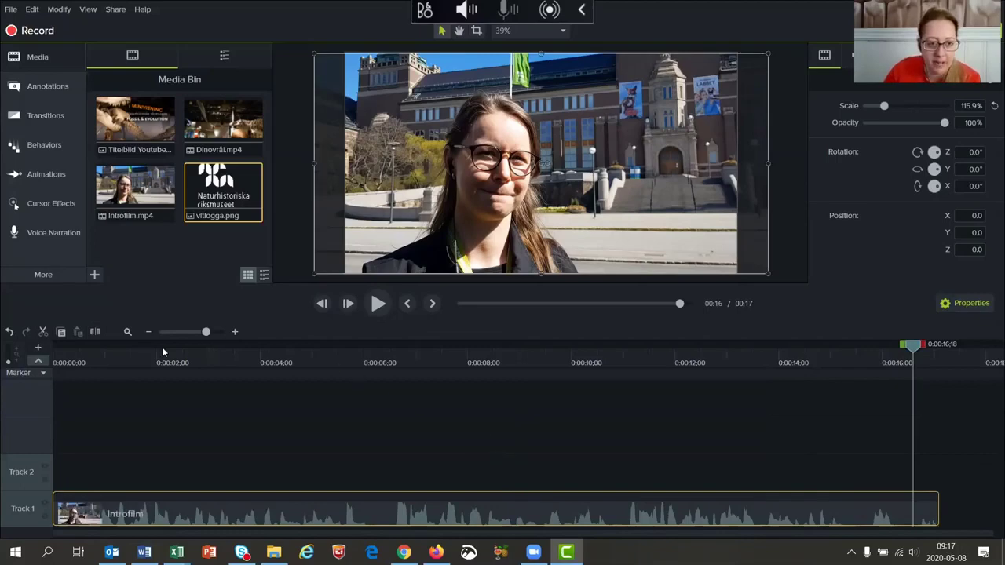
pyautogui.click(95, 332)
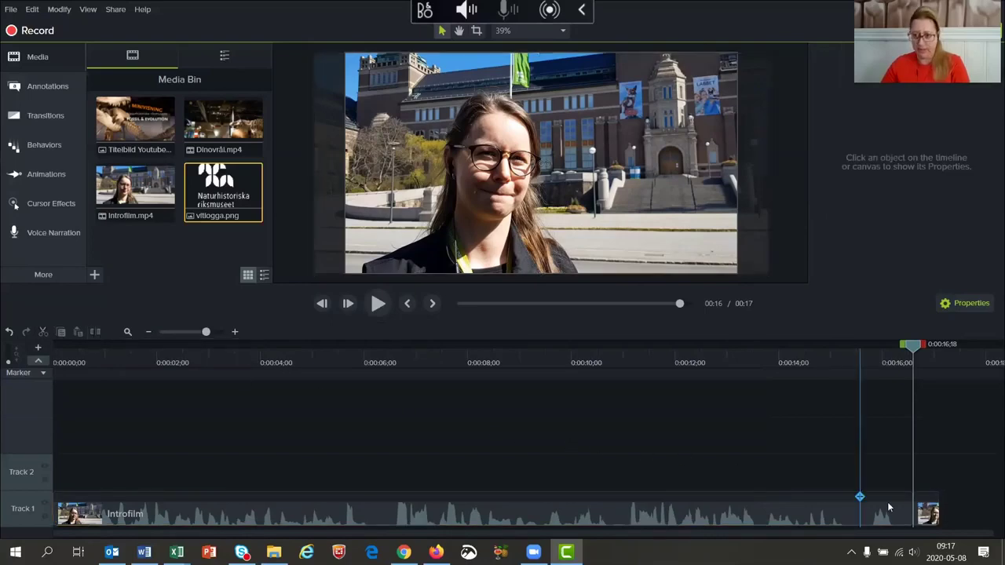
# - Delete the leftover piece after the split at the end of the intro clip on Track 1
pyautogui.rightClick(859, 436)
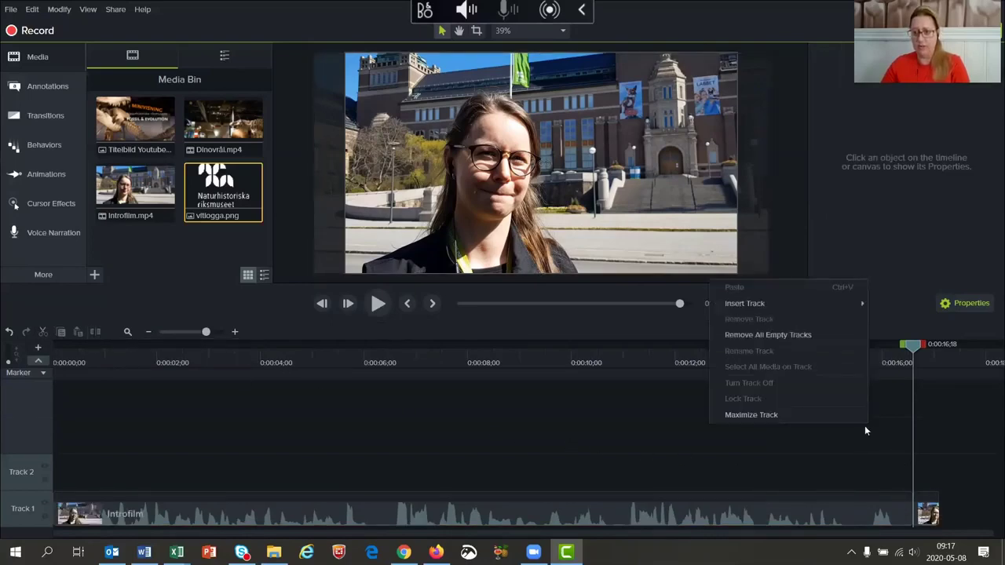
pyautogui.click(862, 353)
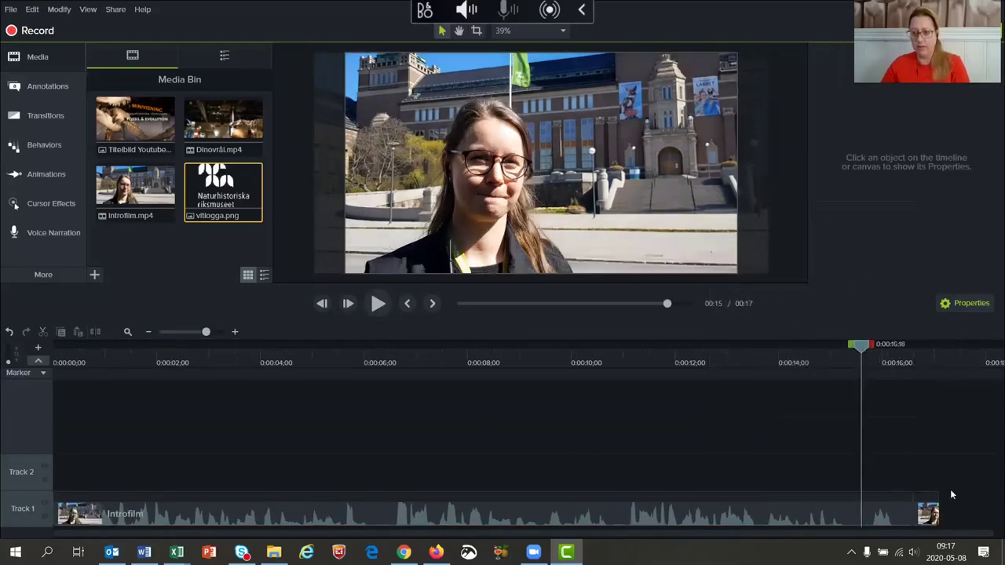
pyautogui.click(927, 512)
pyautogui.moveTo(932, 516); pyautogui.dragTo(948, 516)
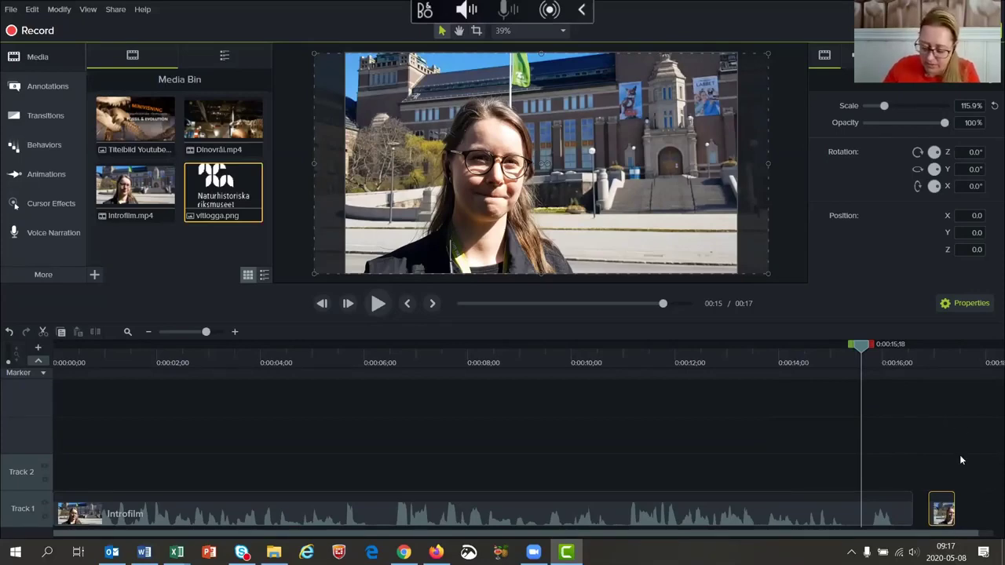
pyautogui.press('Delete')
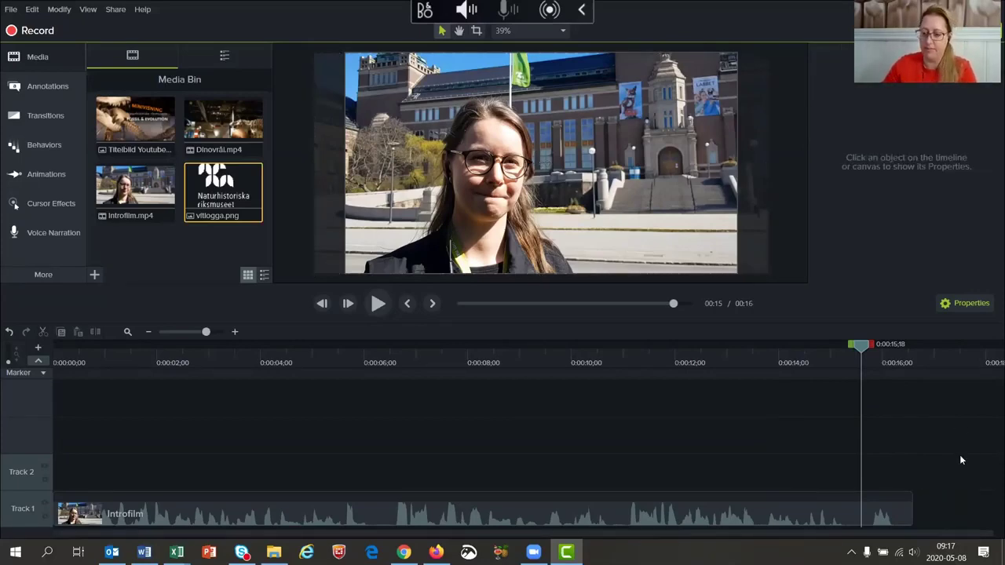
pyautogui.moveTo(861, 347); pyautogui.dragTo(834, 368)
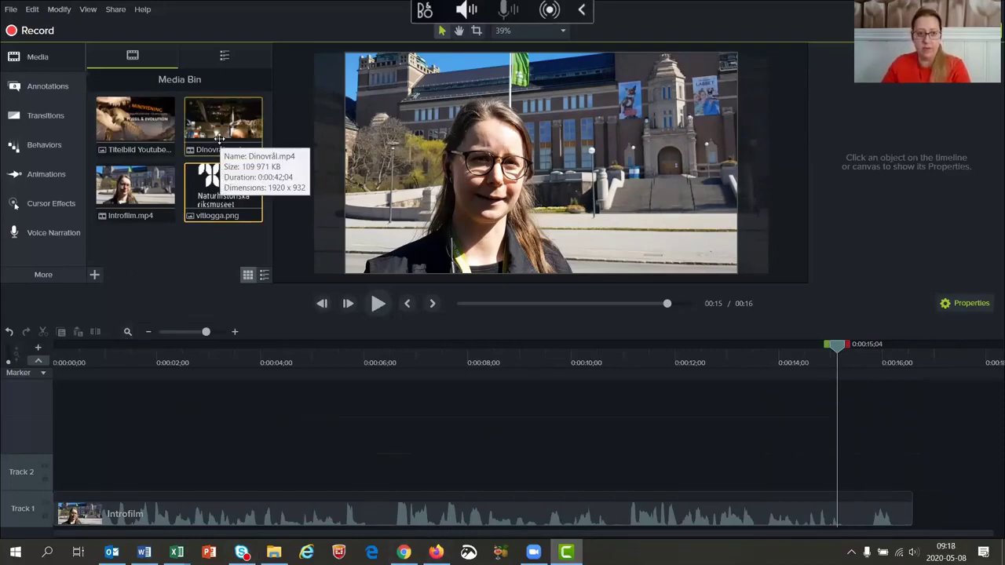
# - Place Dinovrål.mp4 on Track 2 so that it starts where the intro clip on Track 1 ends
pyautogui.moveTo(219, 139); pyautogui.dragTo(337, 471)
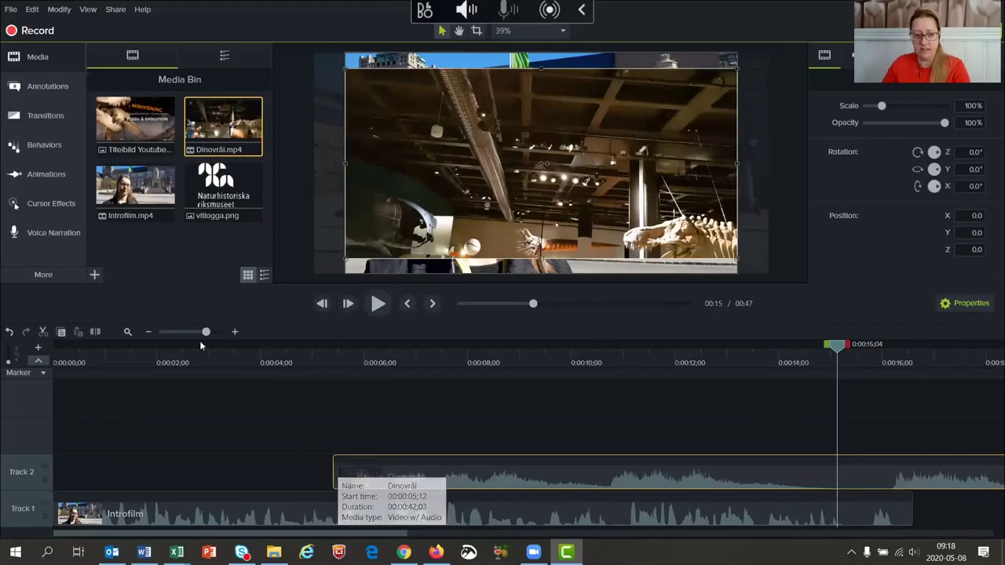
pyautogui.click(128, 332)
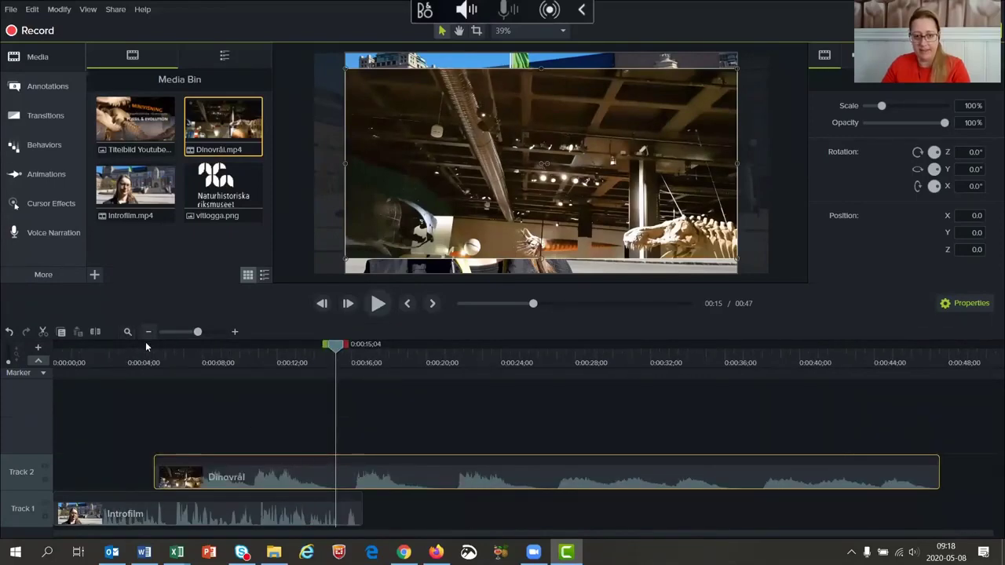
pyautogui.moveTo(236, 478); pyautogui.dragTo(449, 477)
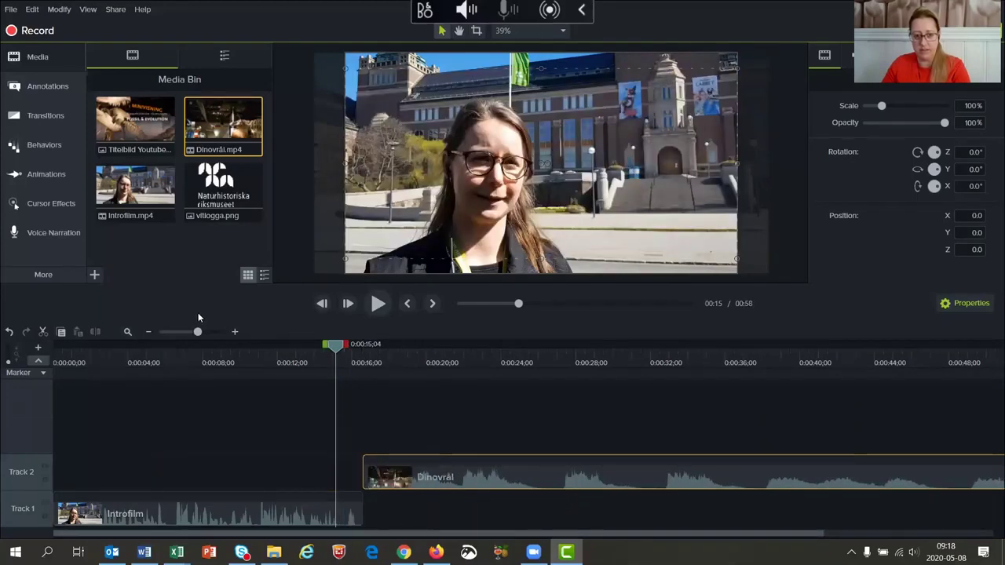
pyautogui.click(134, 333)
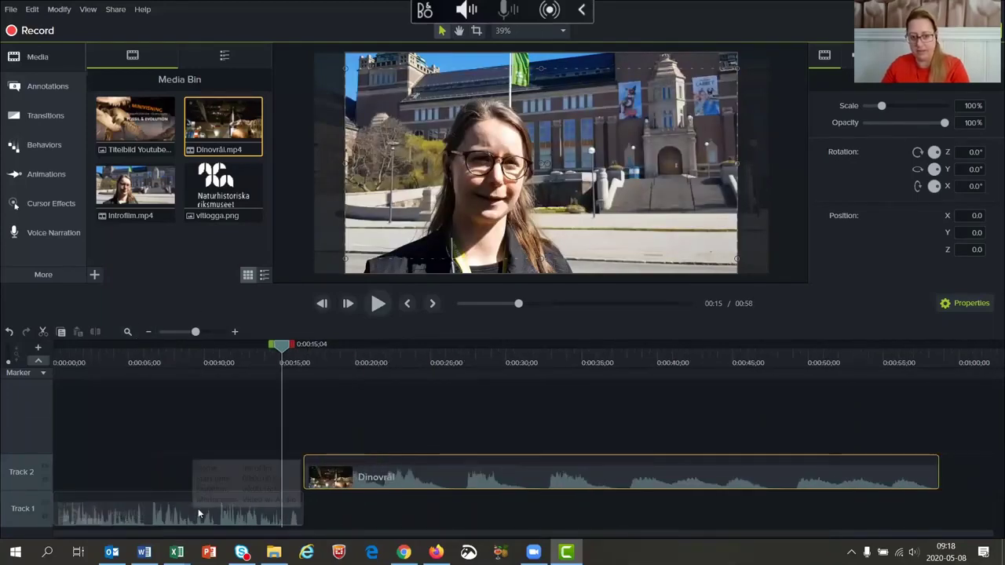
# - Play through the Dinovrål clip from its start to find the section worth keeping
pyautogui.click(304, 345)
pyautogui.moveTo(305, 345); pyautogui.dragTo(406, 352)
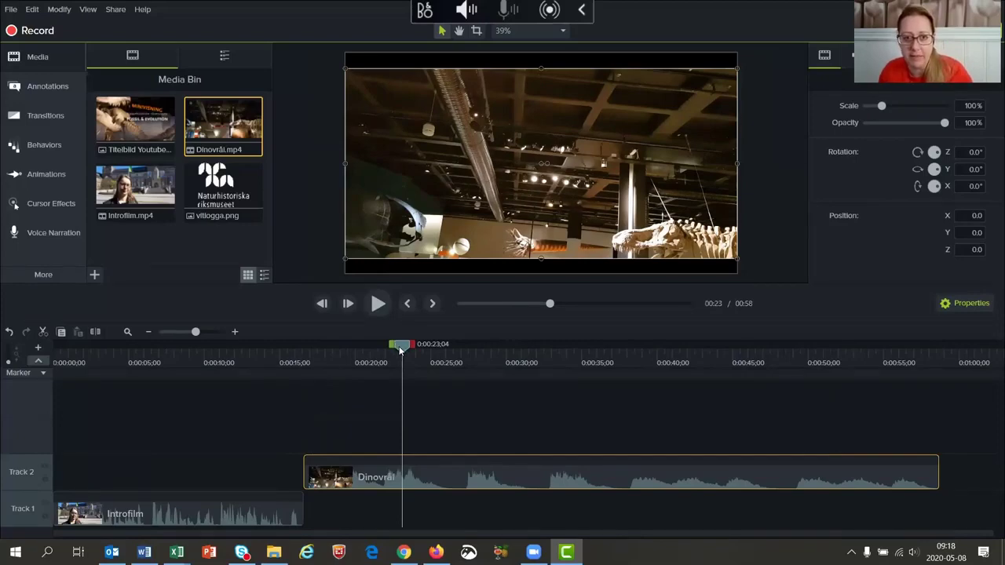
pyautogui.moveTo(404, 350); pyautogui.dragTo(303, 402)
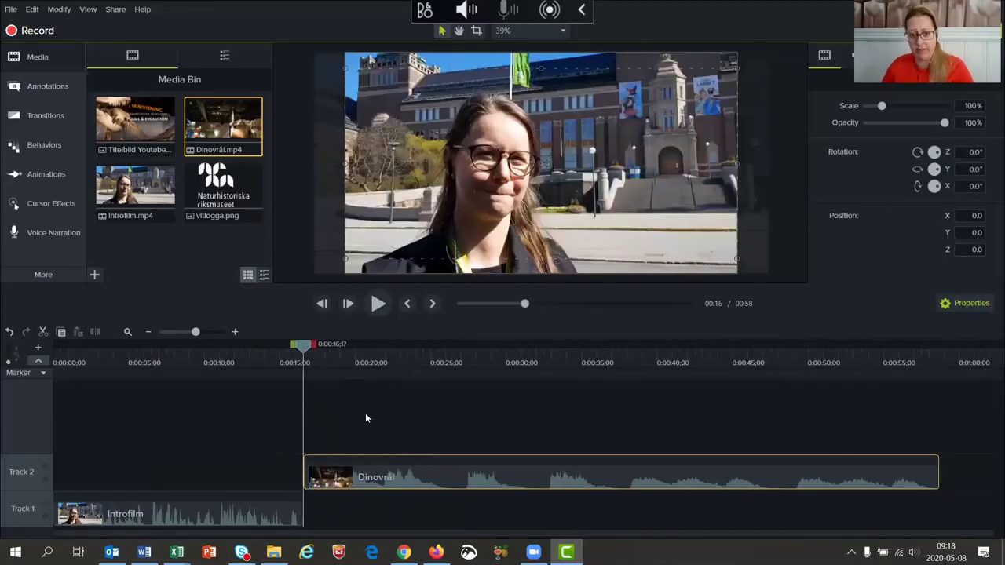
pyautogui.press('space')
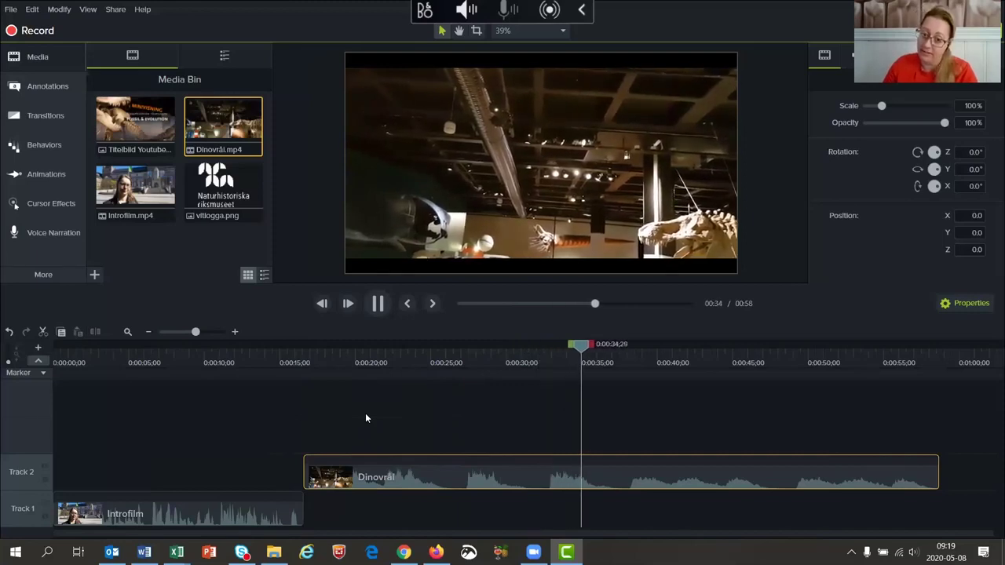
pyautogui.press('space')
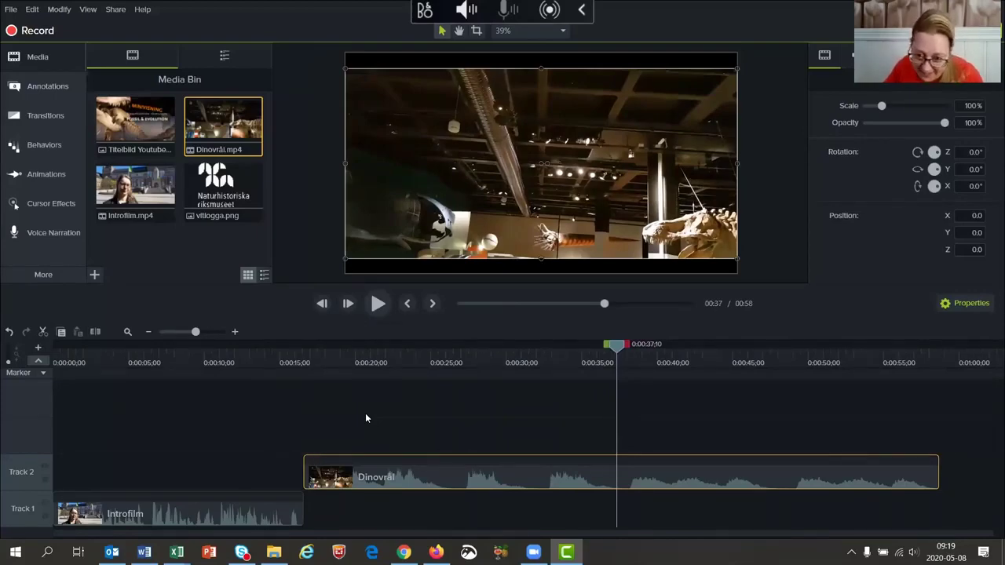
pyautogui.press('space')
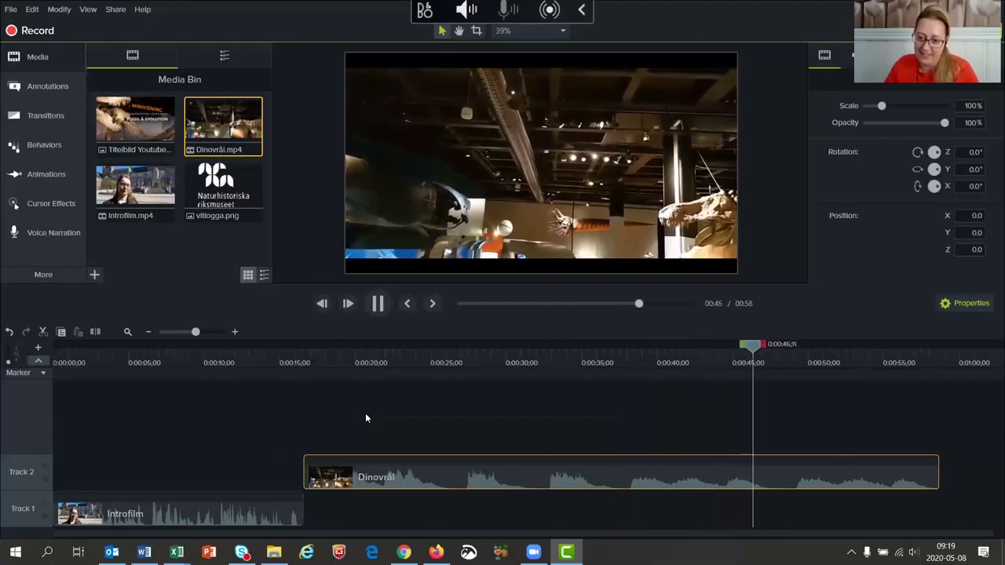
pyautogui.press('space')
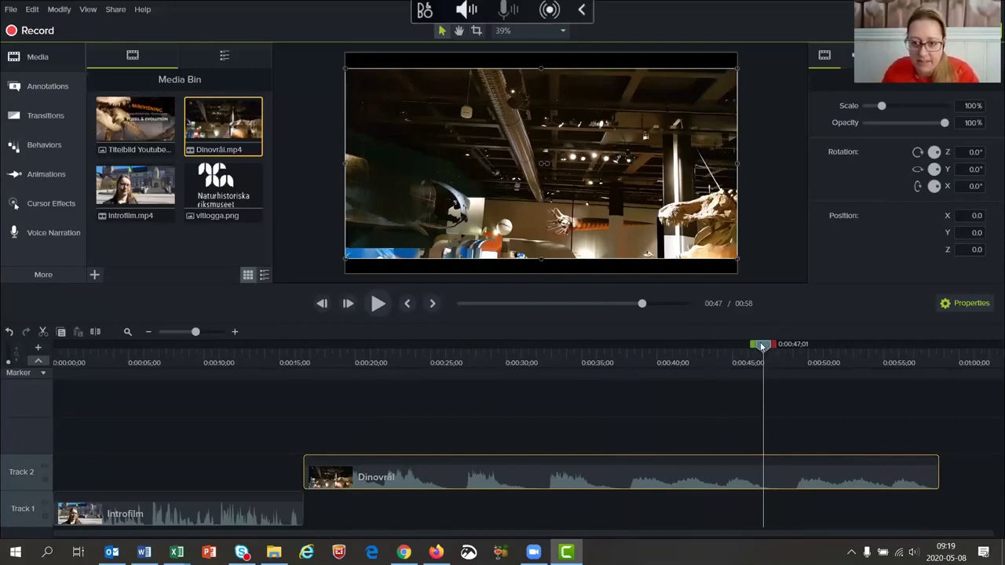
# - Trim the Dinovrål clip on Track 2 to start at 0:00:26;21 and end at about 0:00:32, and preview it
pyautogui.moveTo(765, 346); pyautogui.dragTo(643, 346)
pyautogui.hotkey('ctrl', 'Left')
pyautogui.press('.')
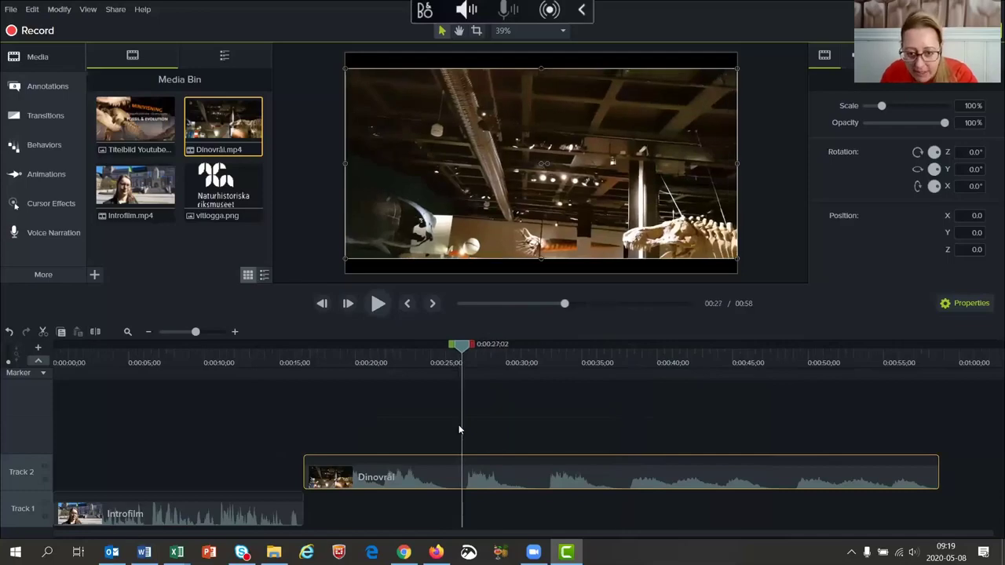
pyautogui.press(',')
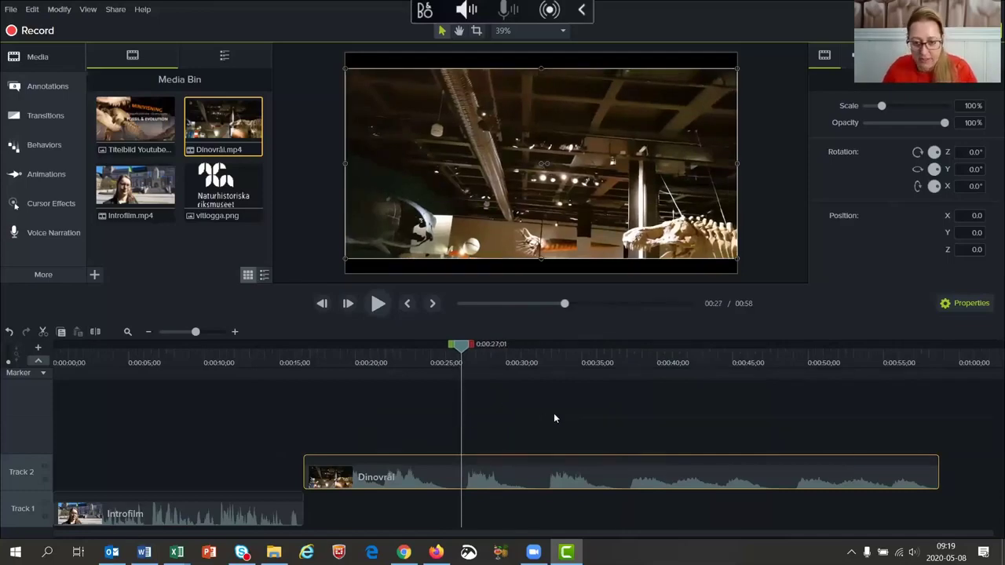
pyautogui.moveTo(460, 350)
pyautogui.mouseDown()
pyautogui.moveTo(523, 366)
pyautogui.moveTo(454, 375)
pyautogui.mouseUp()
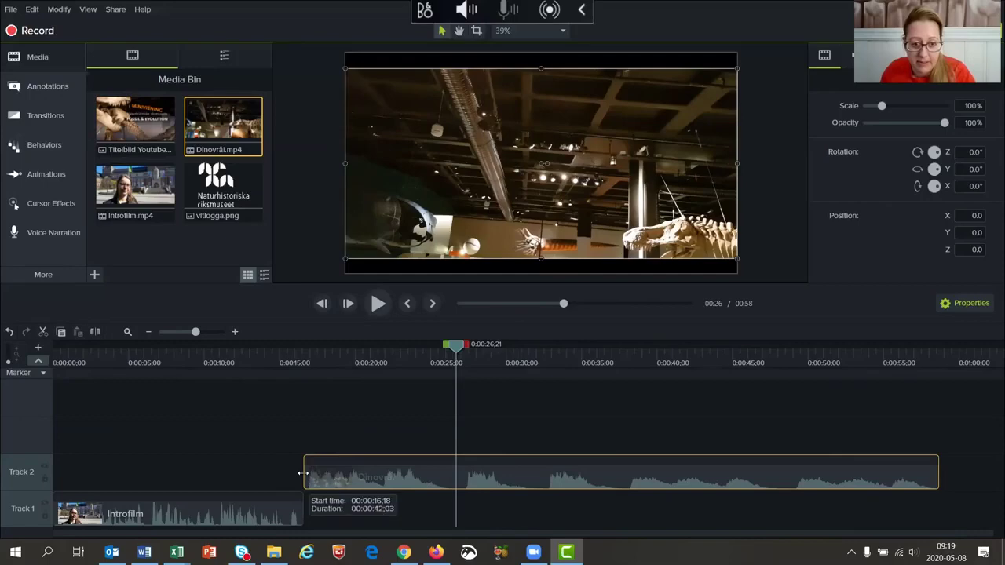
pyautogui.moveTo(303, 473); pyautogui.dragTo(467, 477)
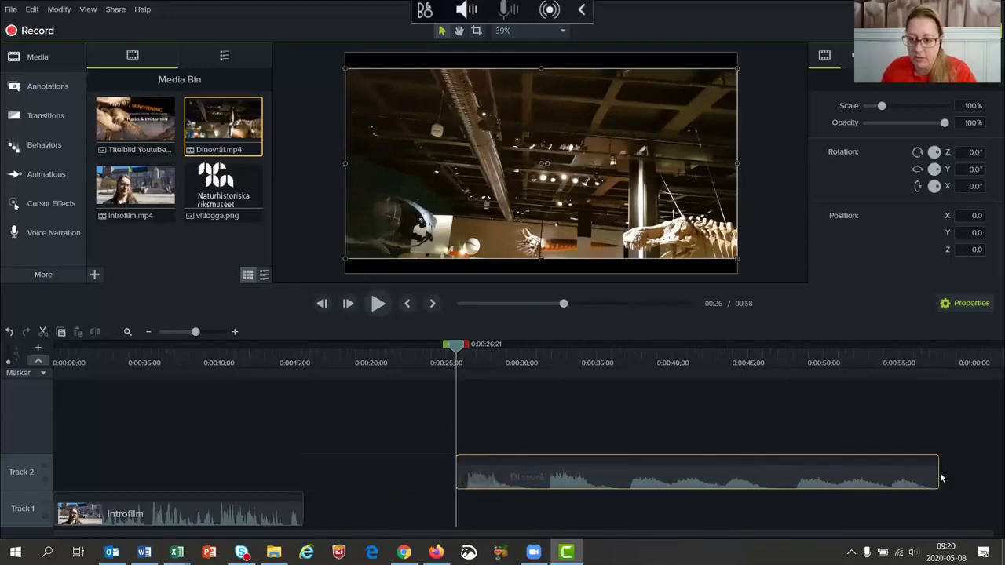
pyautogui.moveTo(940, 478); pyautogui.dragTo(539, 477)
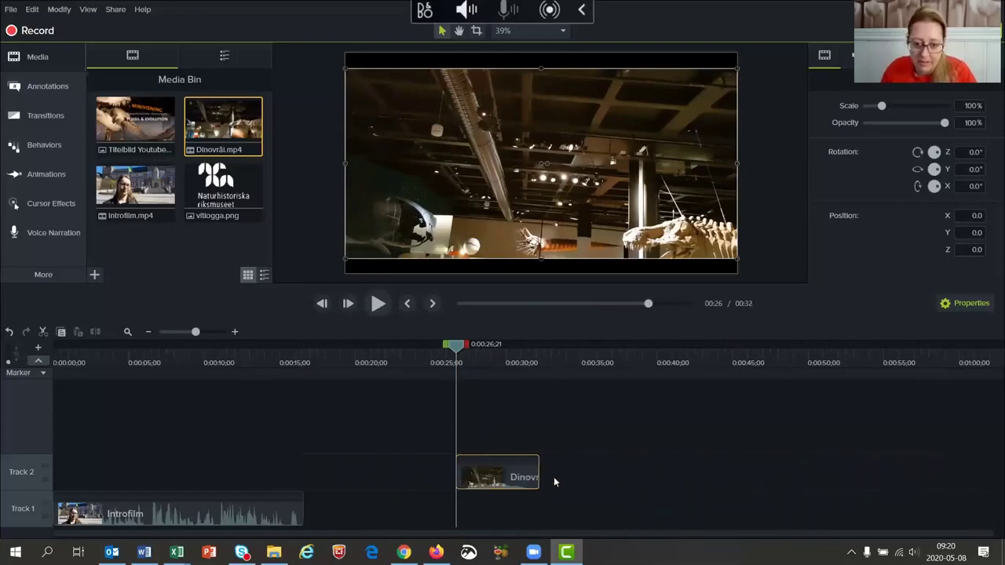
pyautogui.press('space')
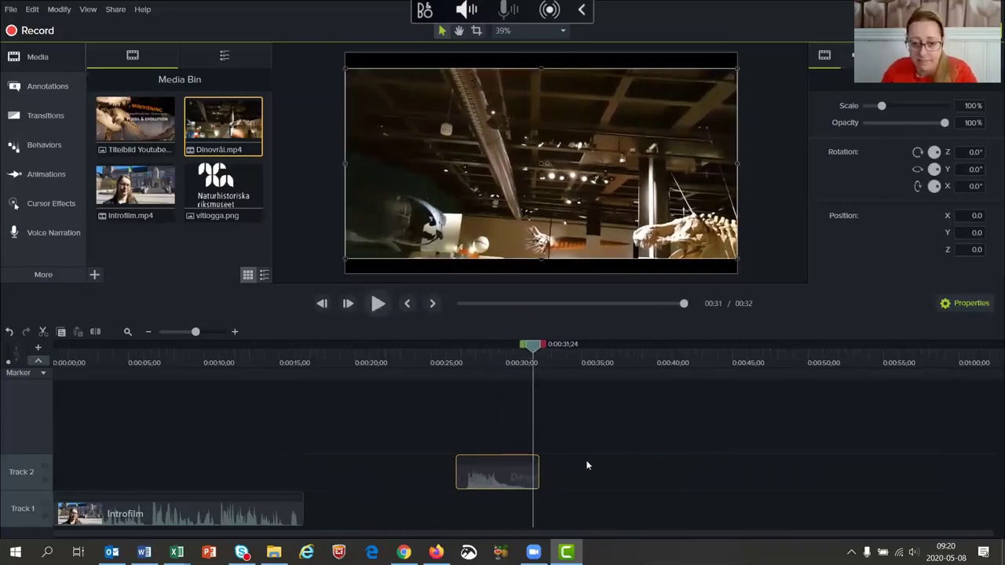
# - Move the trimmed Dinovrål clip onto Track 1 directly after the intro clip and play the sequence from the beginning
pyautogui.moveTo(497, 487); pyautogui.dragTo(345, 514)
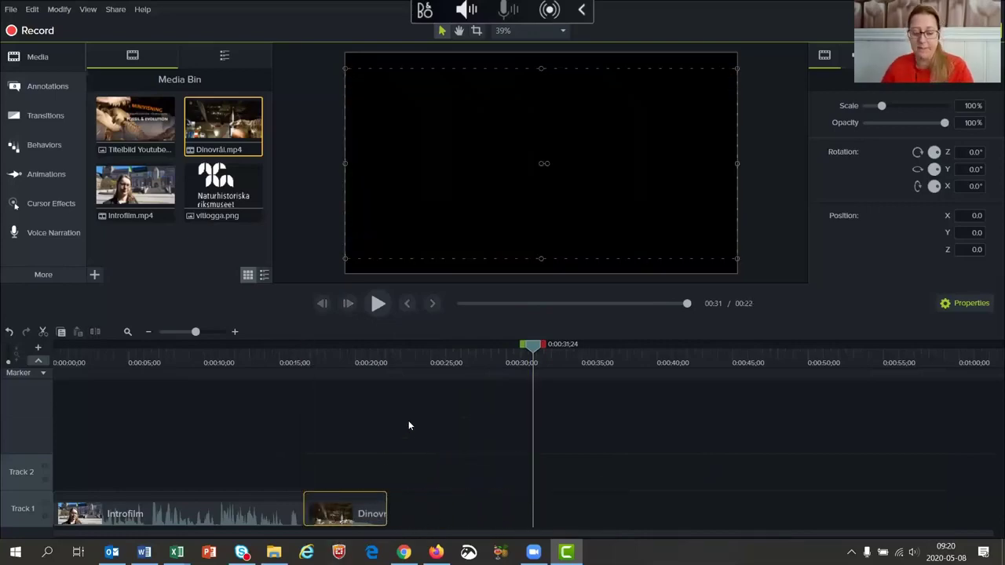
pyautogui.moveTo(533, 349); pyautogui.dragTo(57, 497)
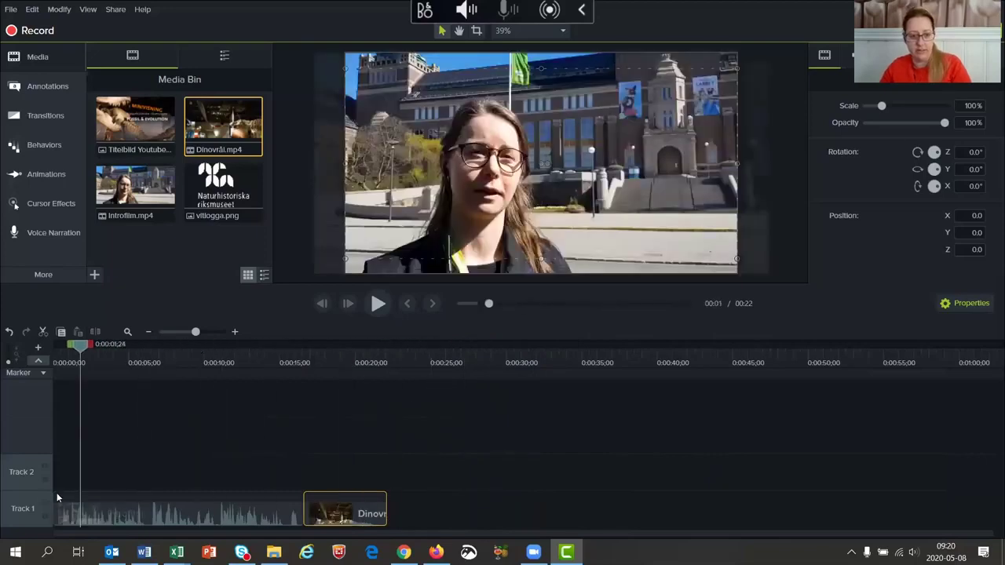
pyautogui.click(127, 333)
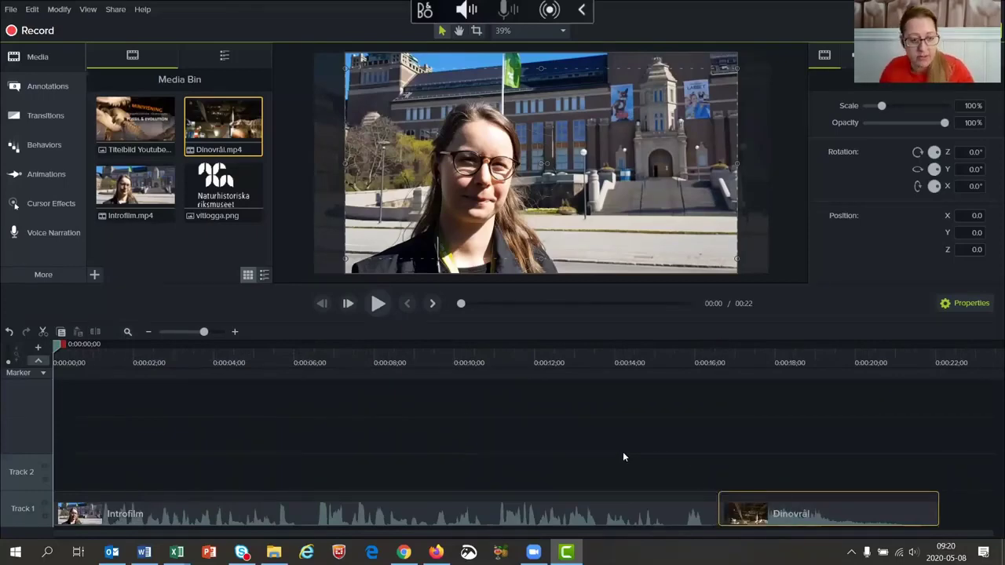
pyautogui.press('space')
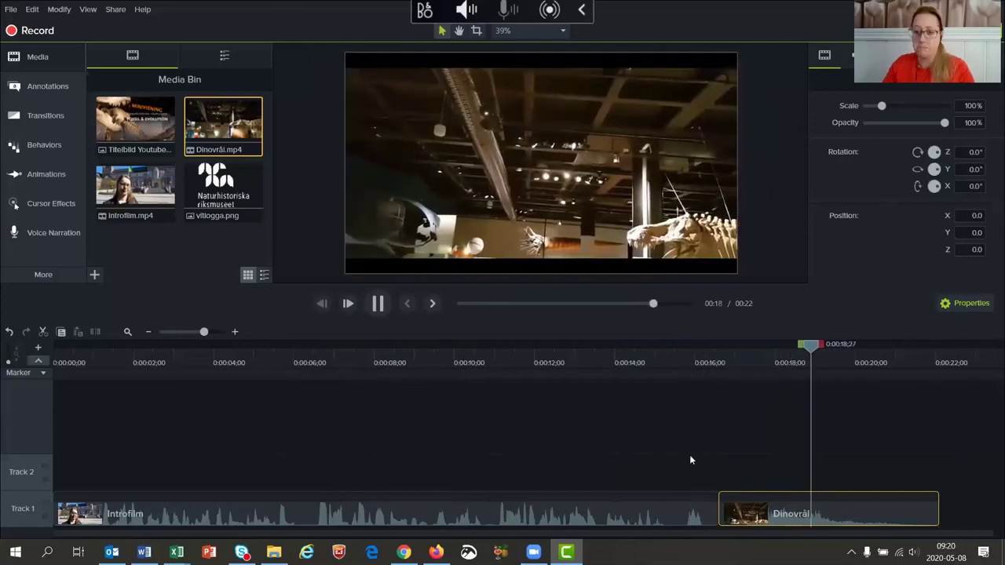
pyautogui.press('space')
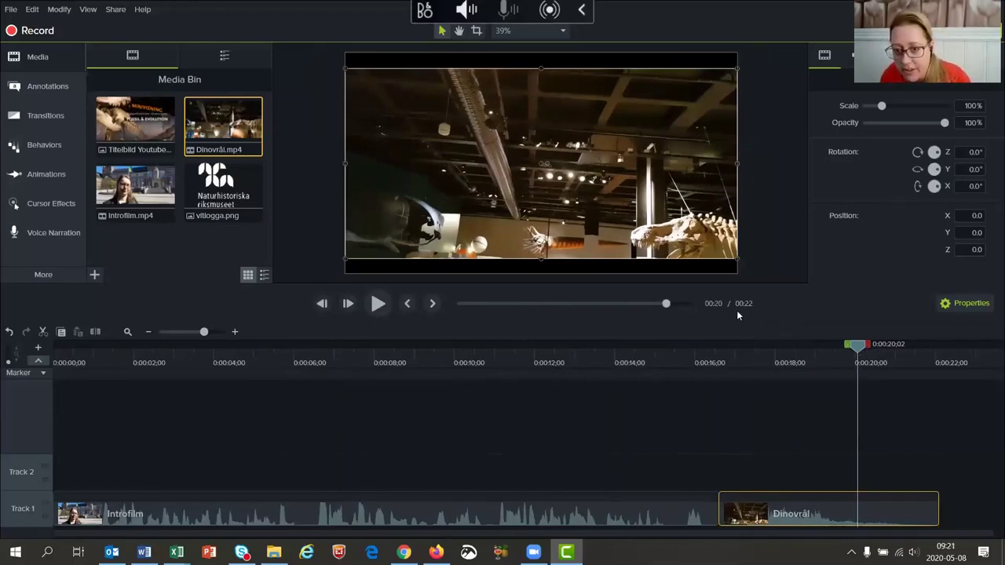
# - Place the Titelbild Youtube image on Track 2 above the Dinovrål clip and extend it to that clip's full length
pyautogui.moveTo(886, 346); pyautogui.dragTo(908, 369)
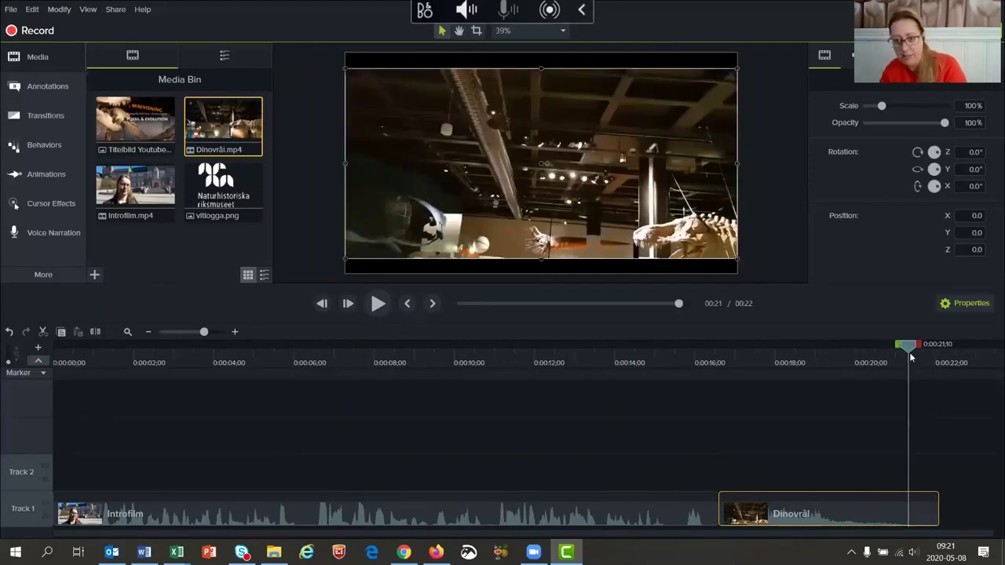
pyautogui.moveTo(908, 351); pyautogui.dragTo(801, 365)
pyautogui.moveTo(764, 392); pyautogui.dragTo(809, 420)
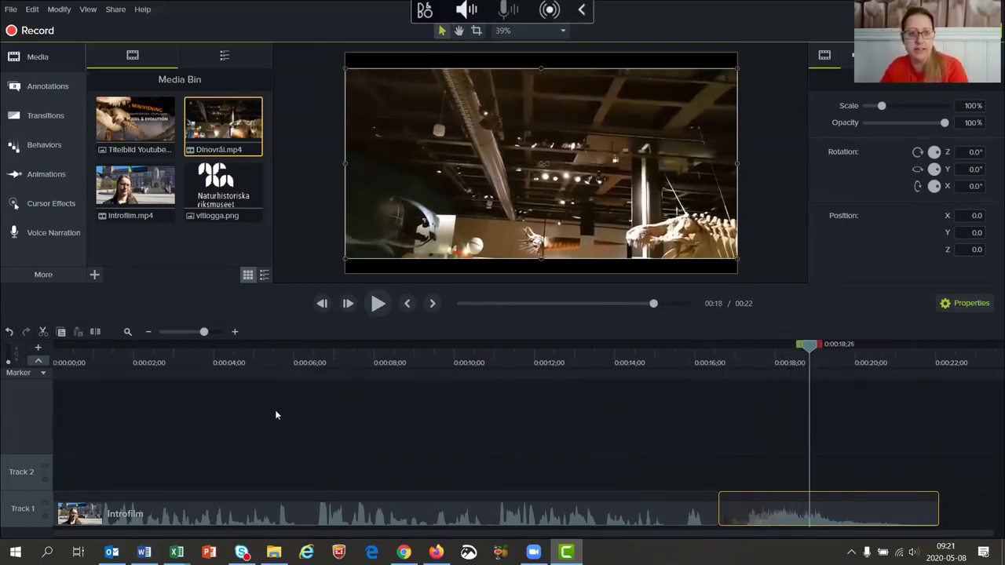
pyautogui.click(138, 131)
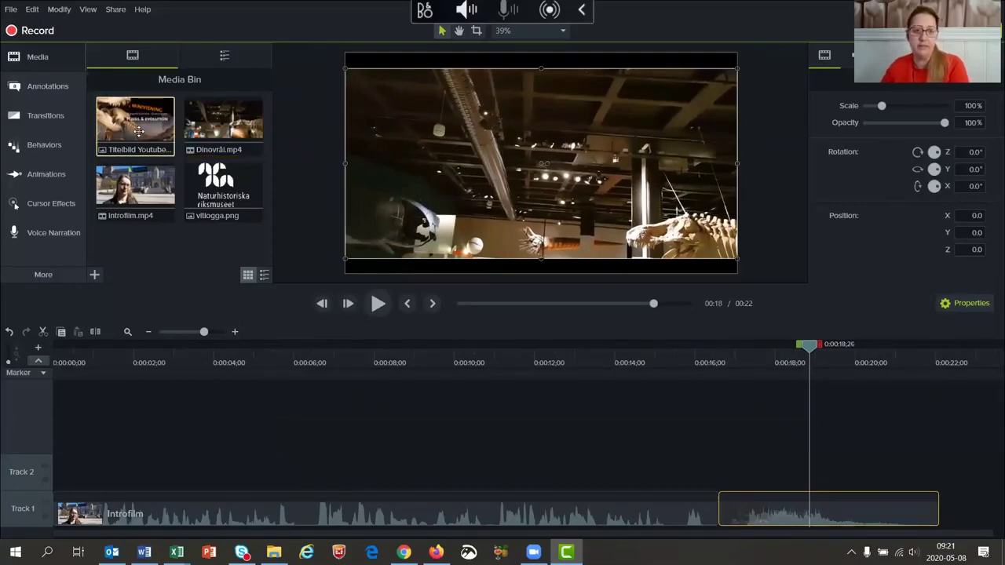
pyautogui.moveTo(138, 131); pyautogui.dragTo(734, 500)
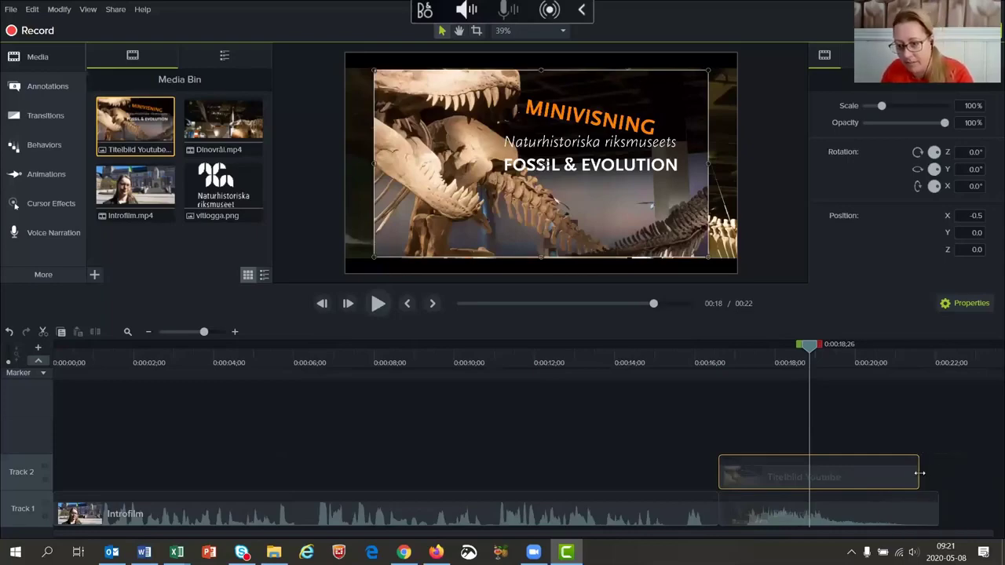
pyautogui.moveTo(920, 473); pyautogui.dragTo(939, 475)
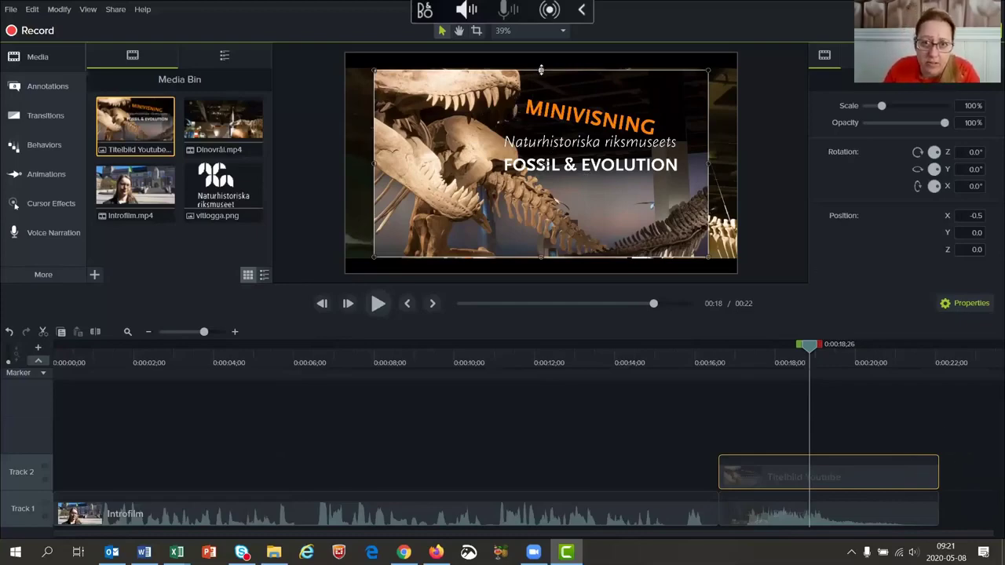
# - Scale the title image on the canvas to about 118 % so it fills the frame, and return the playhead to the start
pyautogui.moveTo(541, 70); pyautogui.dragTo(541, 52)
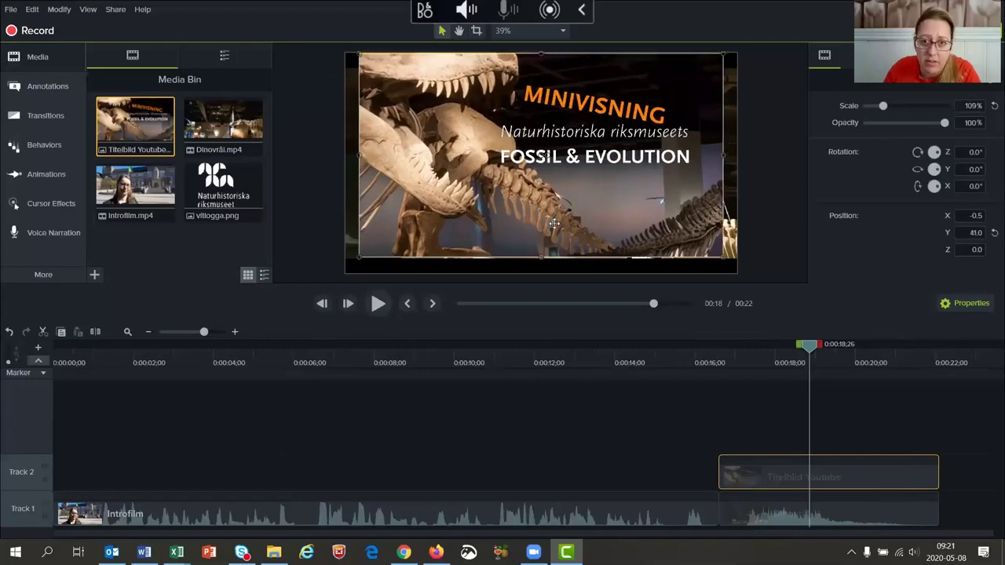
pyautogui.moveTo(544, 253); pyautogui.dragTo(542, 273)
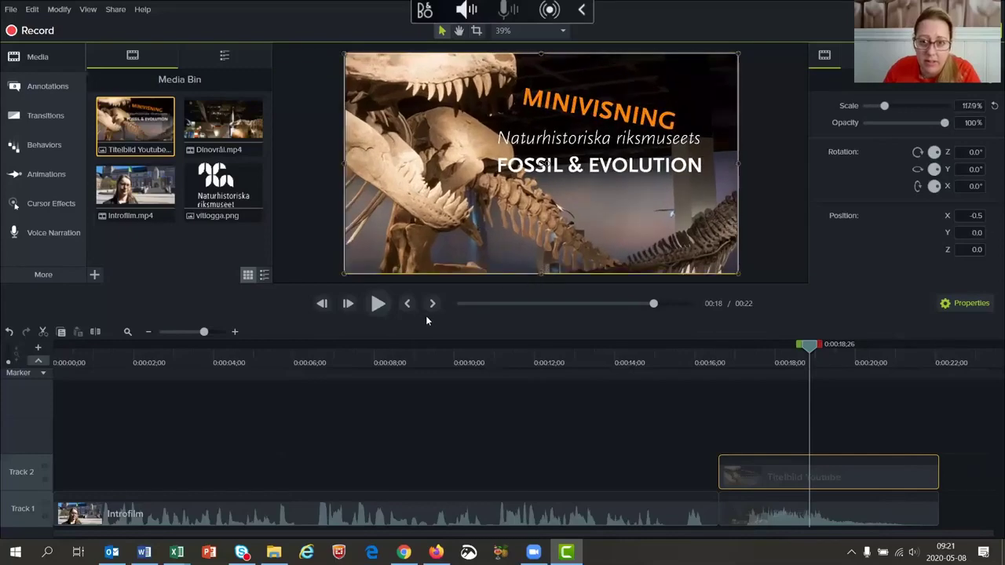
pyautogui.click(758, 223)
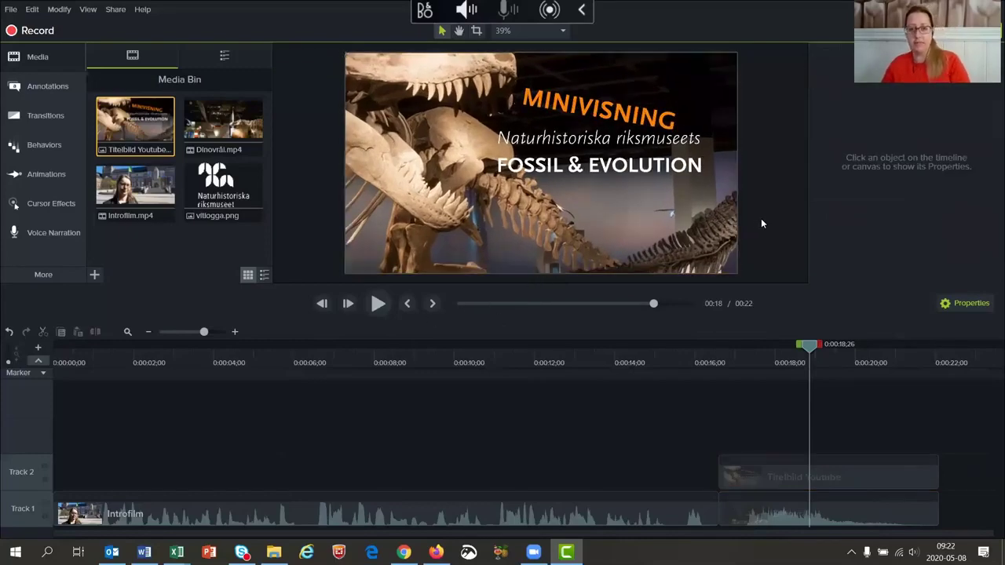
pyautogui.moveTo(817, 352); pyautogui.dragTo(25, 458)
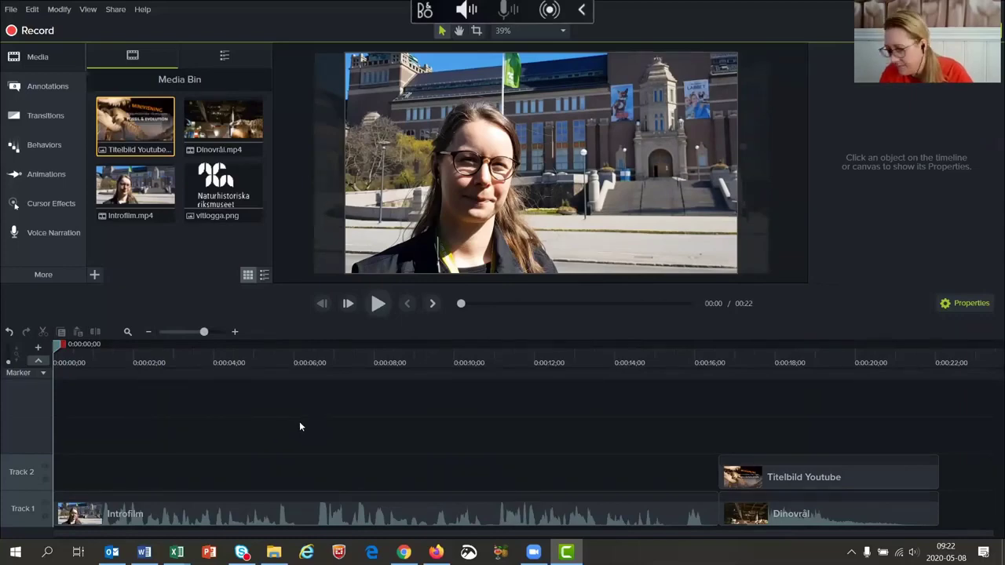
# - Switch to Word, open the script Manus Visningsfilm Foe-fb-trailer, and reduce it to a smaller window over the video editor
pyautogui.moveTo(812, 469); pyautogui.dragTo(789, 467)
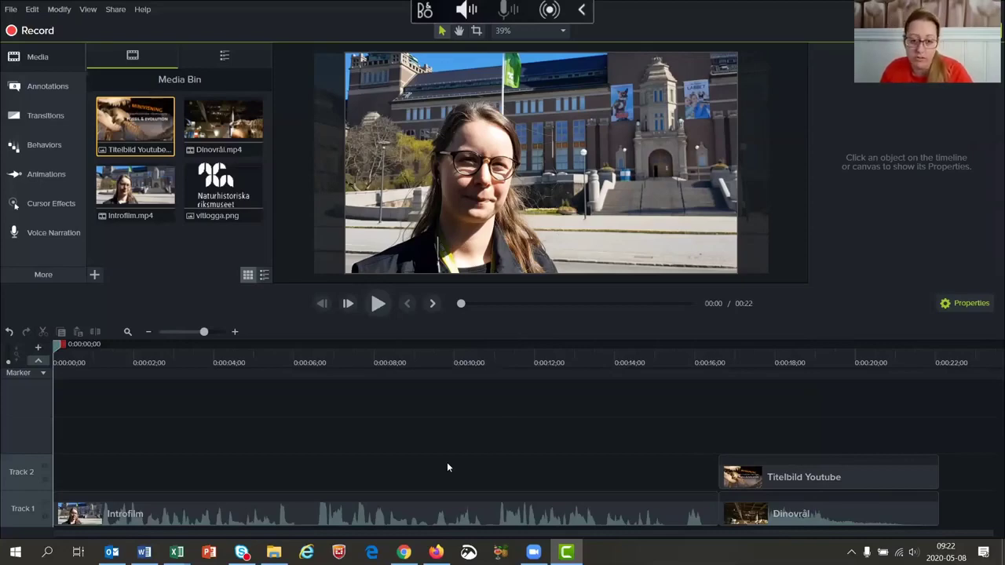
pyautogui.moveTo(144, 552)
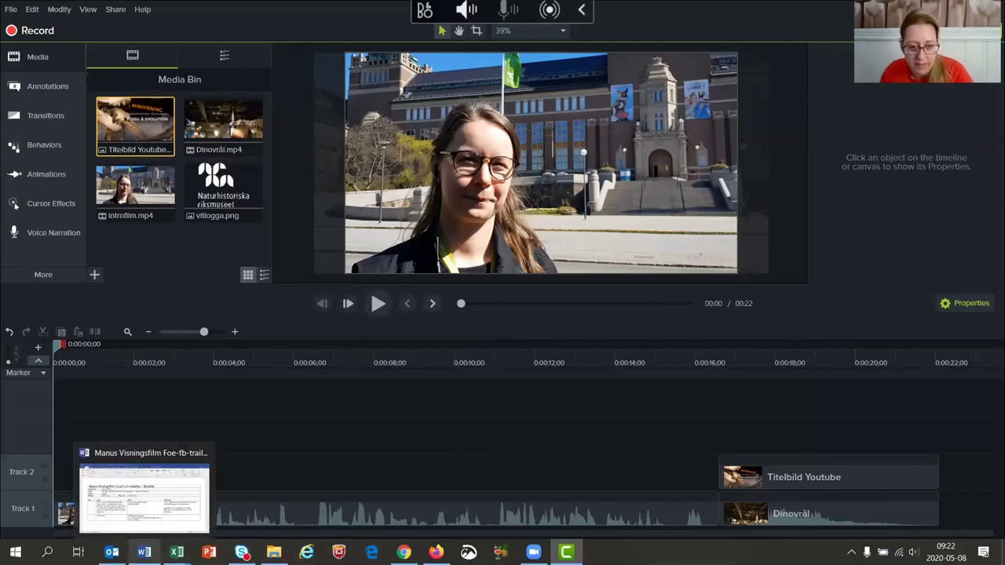
pyautogui.click(132, 499)
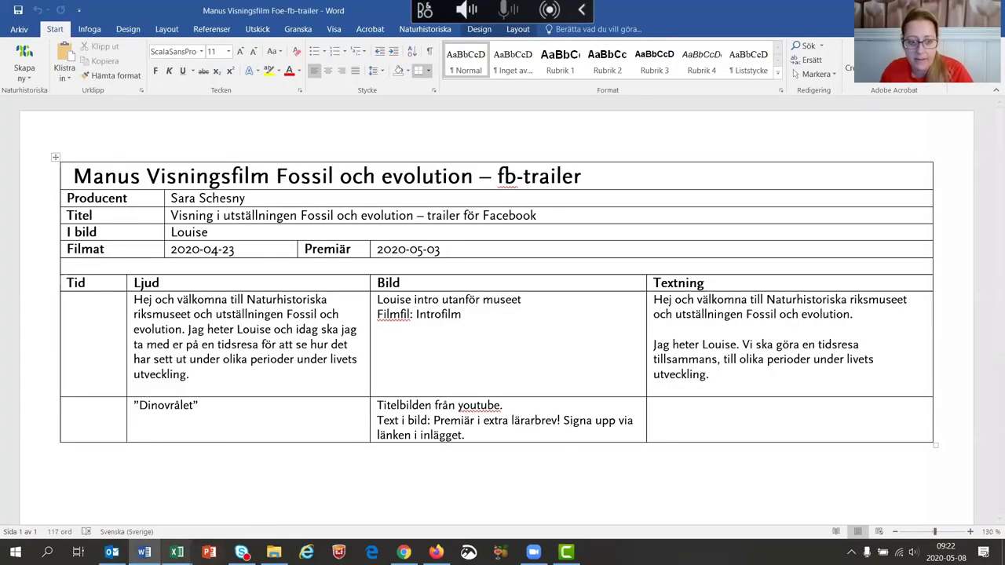
pyautogui.moveTo(144, 552)
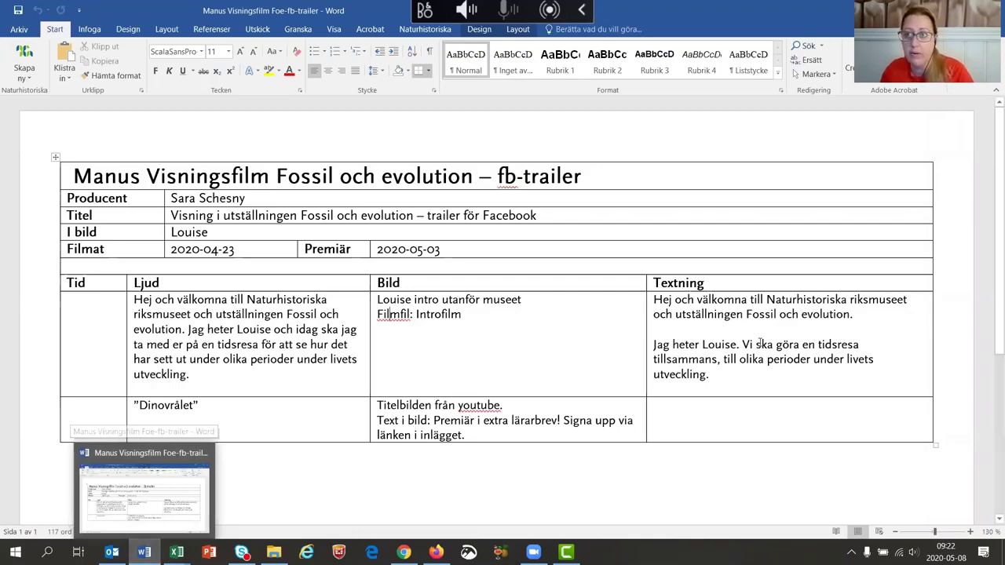
pyautogui.click(951, 9)
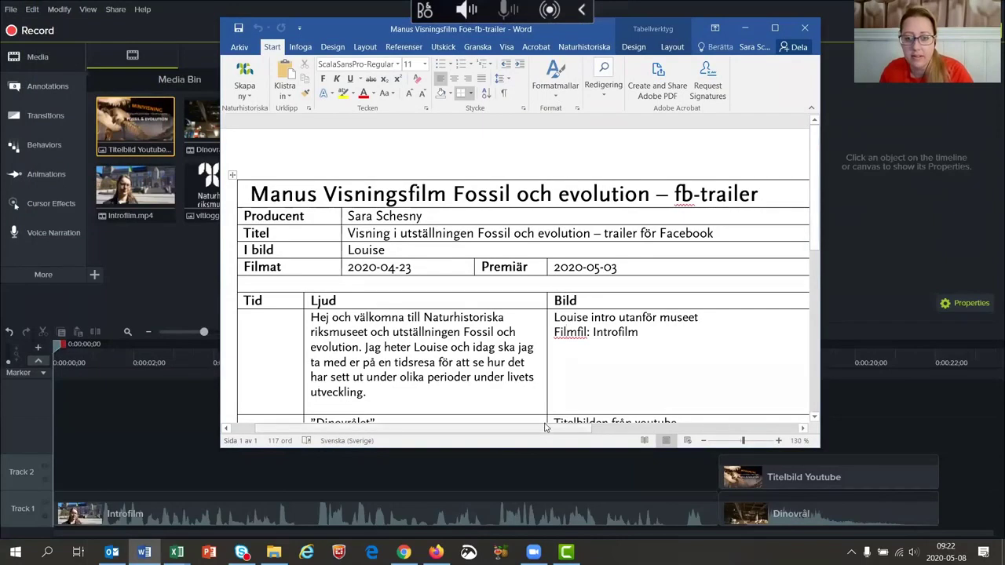
# - Examine the script's Ljud, Bild and Textning columns for the intro scene, then return to Camtasia
pyautogui.moveTo(549, 428); pyautogui.dragTo(579, 428)
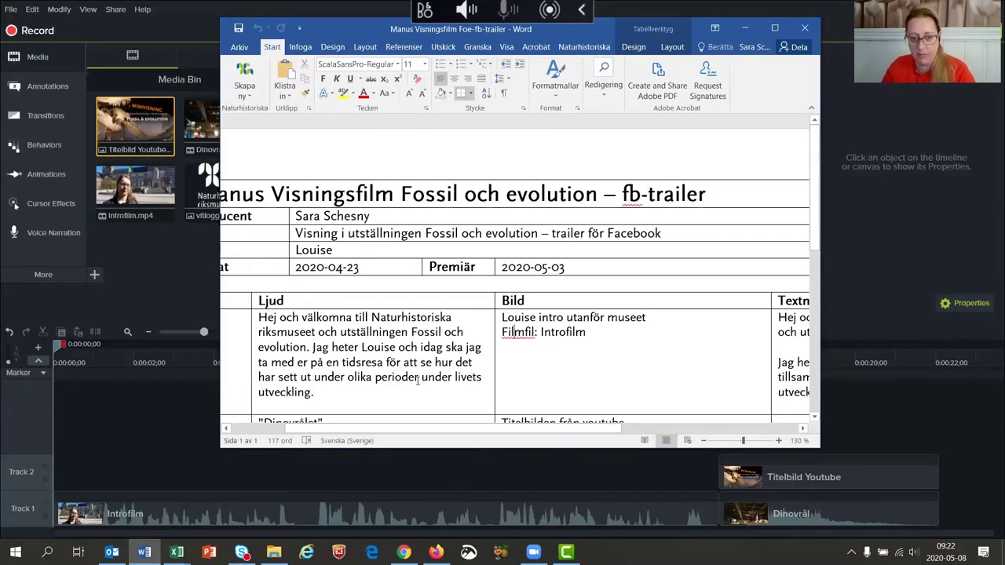
pyautogui.moveTo(573, 428); pyautogui.dragTo(709, 438)
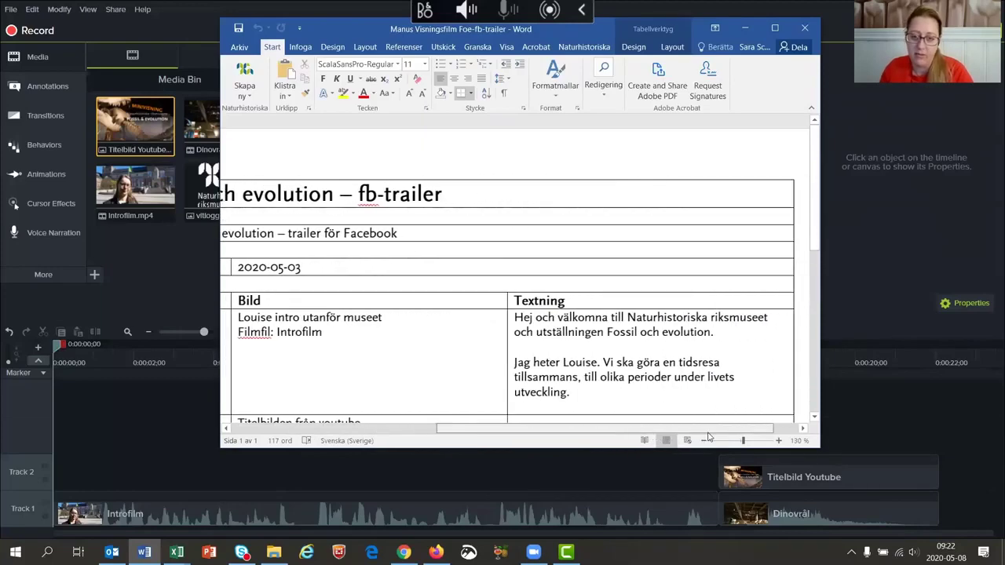
pyautogui.moveTo(600, 438); pyautogui.dragTo(390, 438)
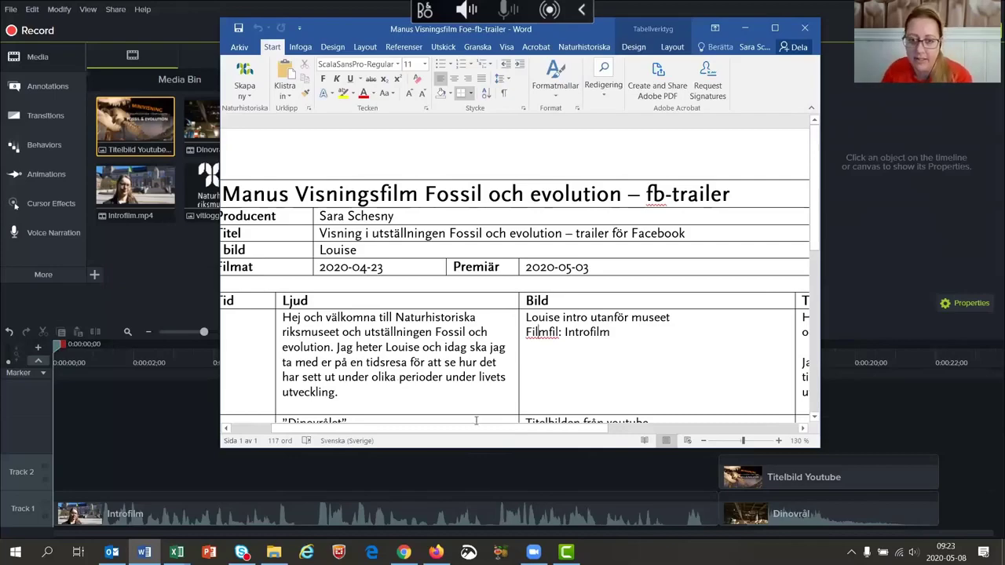
pyautogui.moveTo(483, 433); pyautogui.dragTo(516, 433)
pyautogui.hscroll(5, 637, 433)
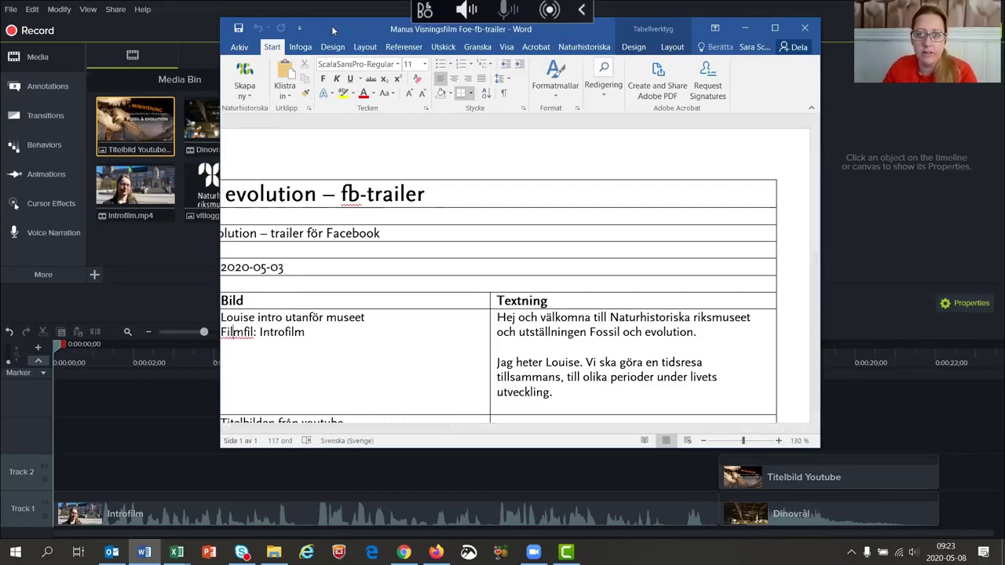
pyautogui.moveTo(332, 25); pyautogui.dragTo(511, 21)
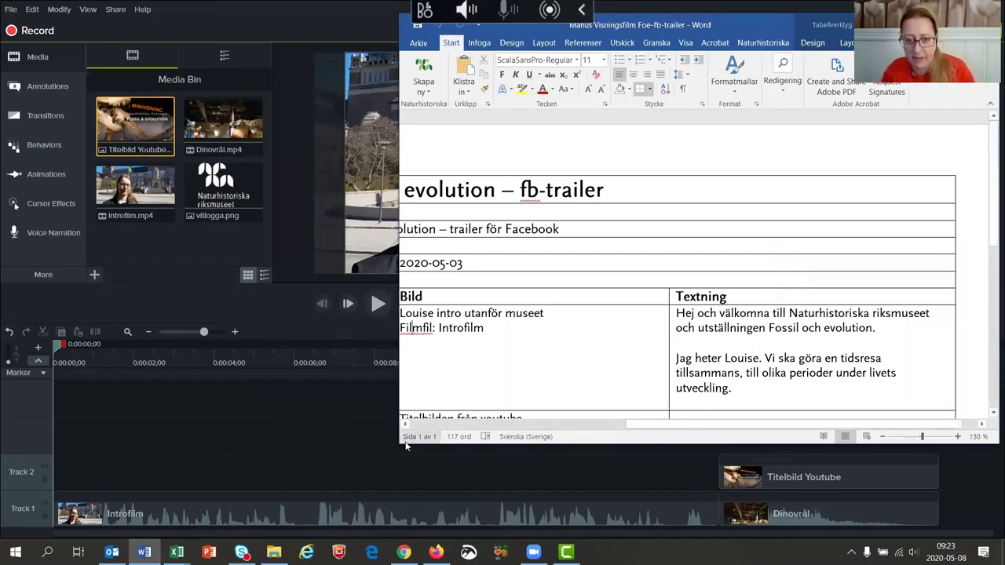
pyautogui.click(304, 454)
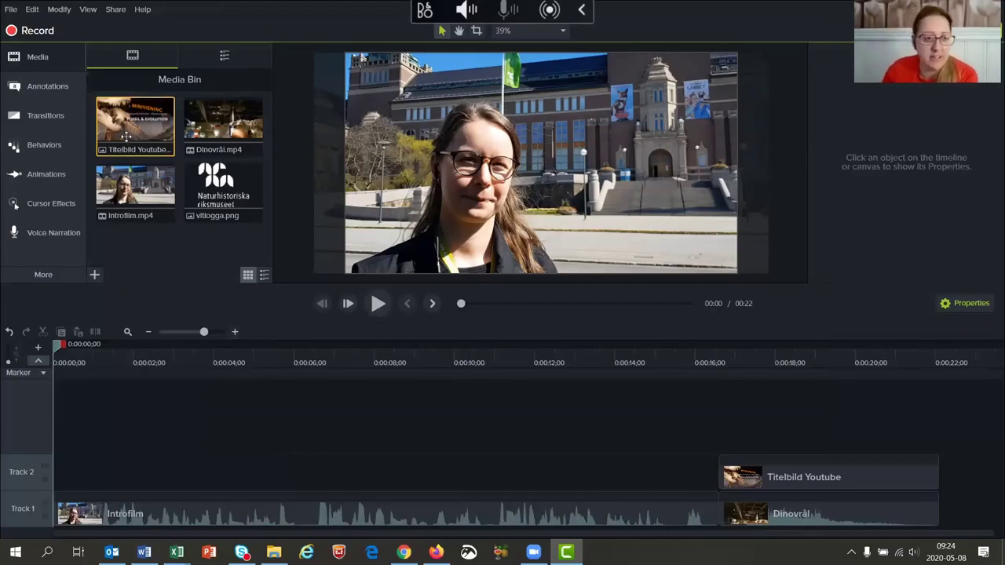
# - Open the callout annotations and set their style filter to All
pyautogui.click(38, 88)
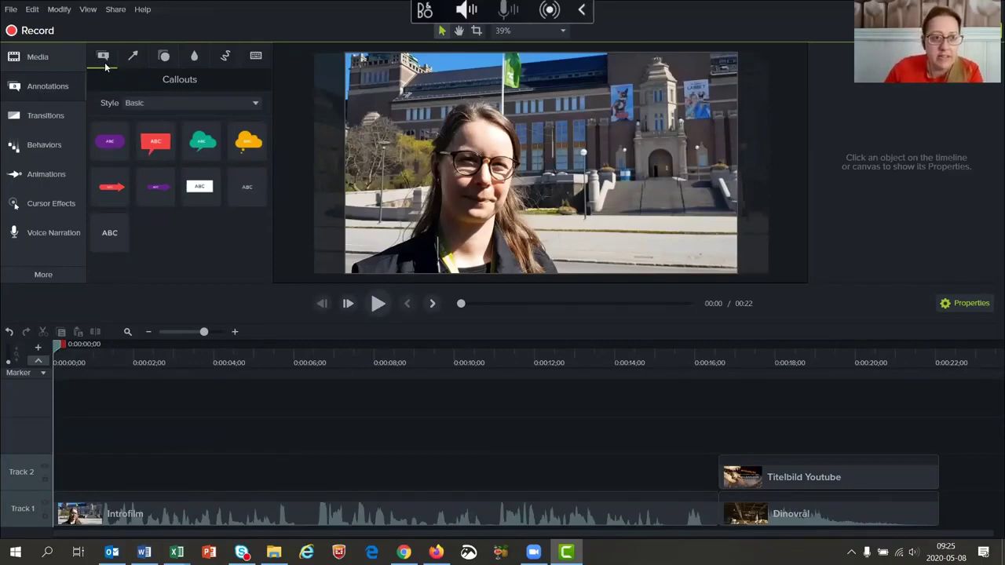
pyautogui.click(197, 102)
pyautogui.click(195, 120)
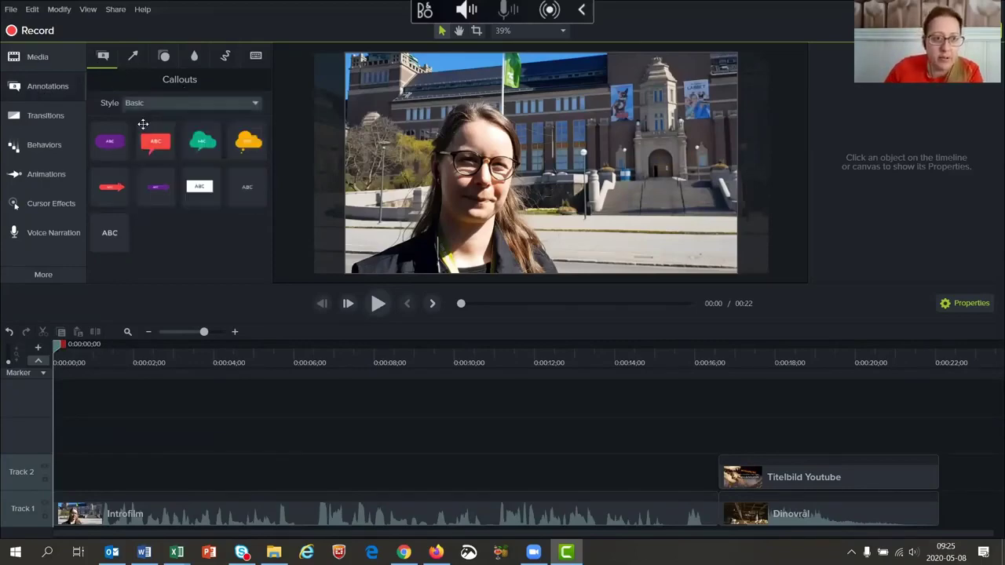
pyautogui.scroll(-3, 189, 186)
pyautogui.scroll(-3, 189, 185)
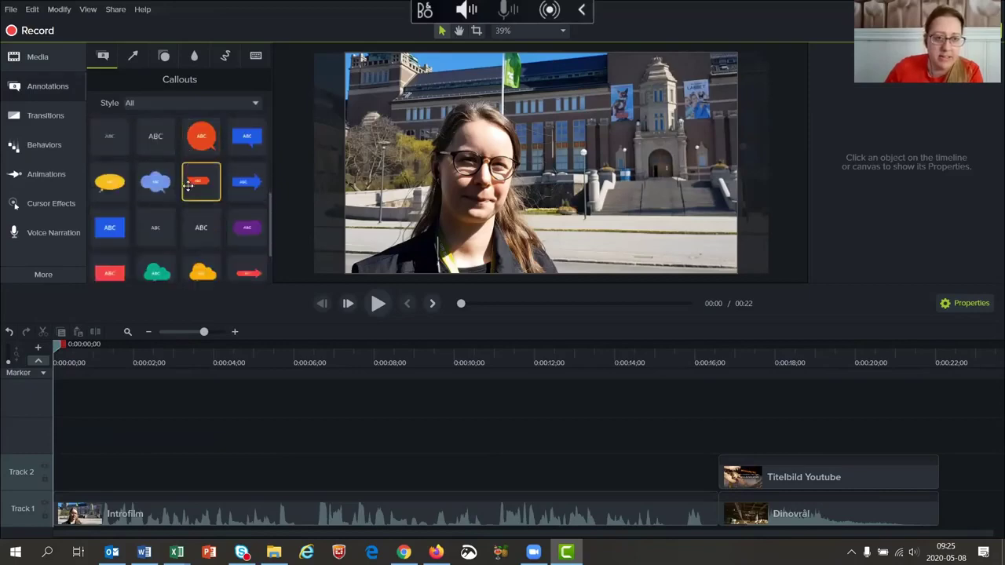
# - Look through the available callouts, arrows and lines, and shapes in the annotation library
pyautogui.scroll(-10, 188, 186)
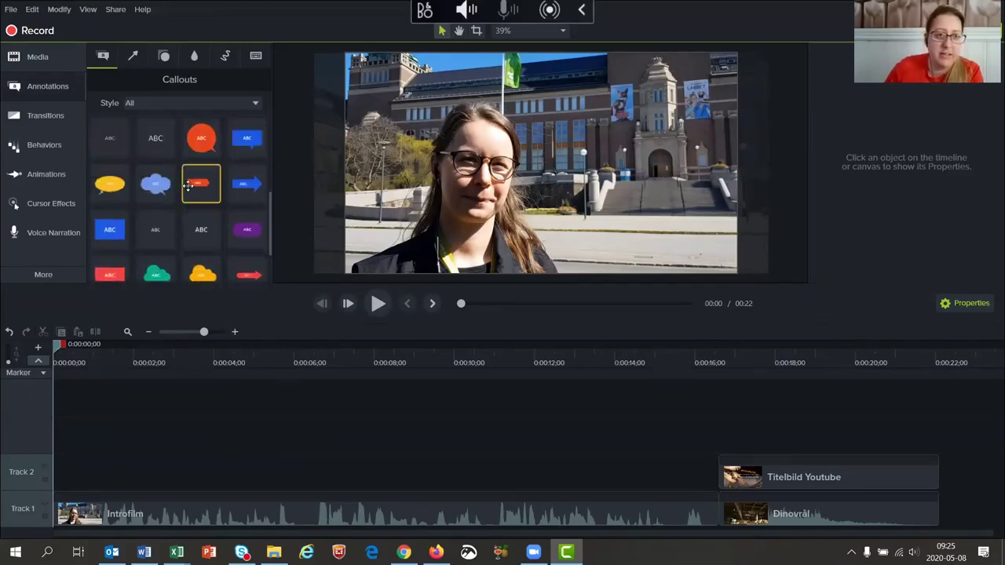
pyautogui.scroll(-5, 187, 168)
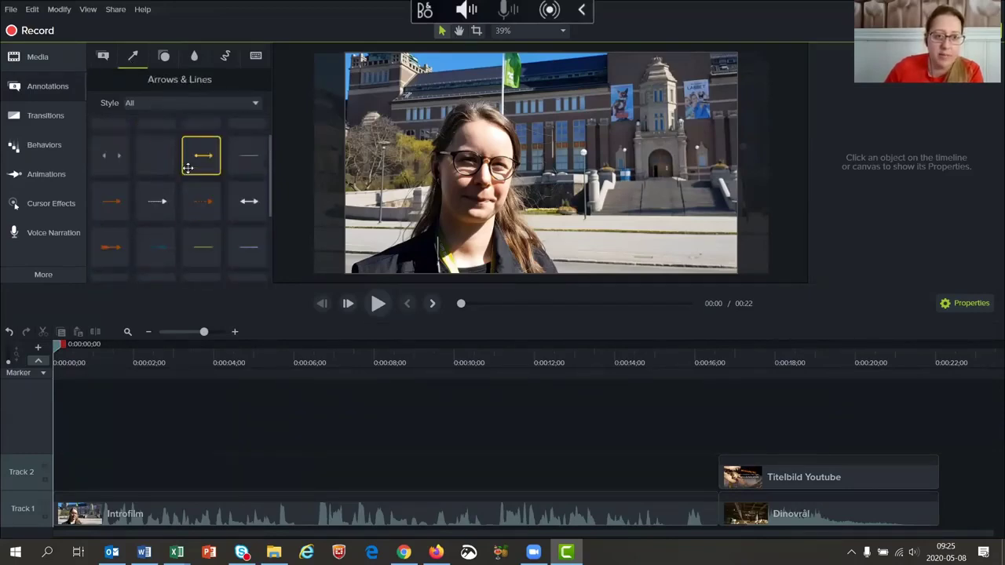
pyautogui.scroll(5, 189, 174)
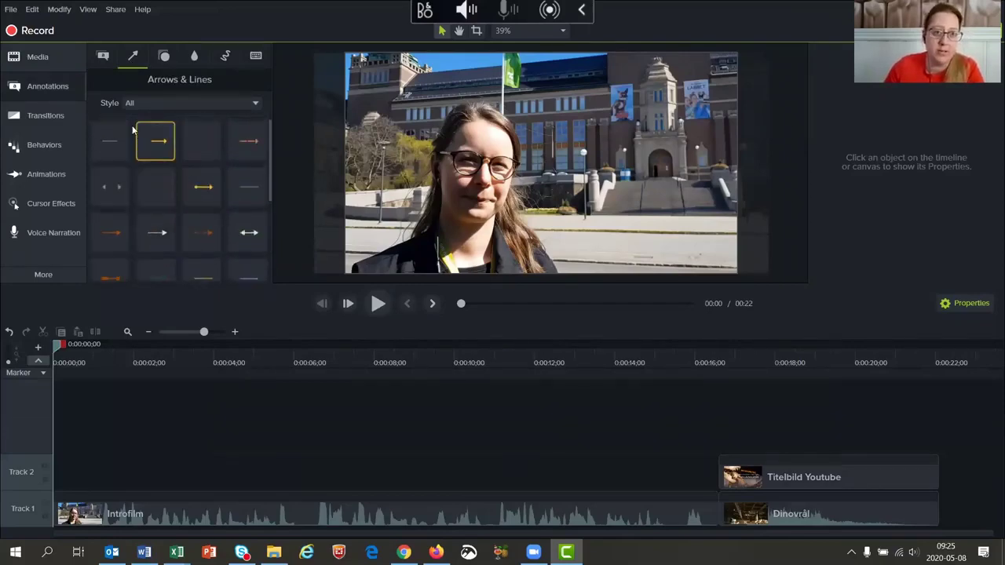
pyautogui.click(163, 56)
pyautogui.scroll(-3, 161, 157)
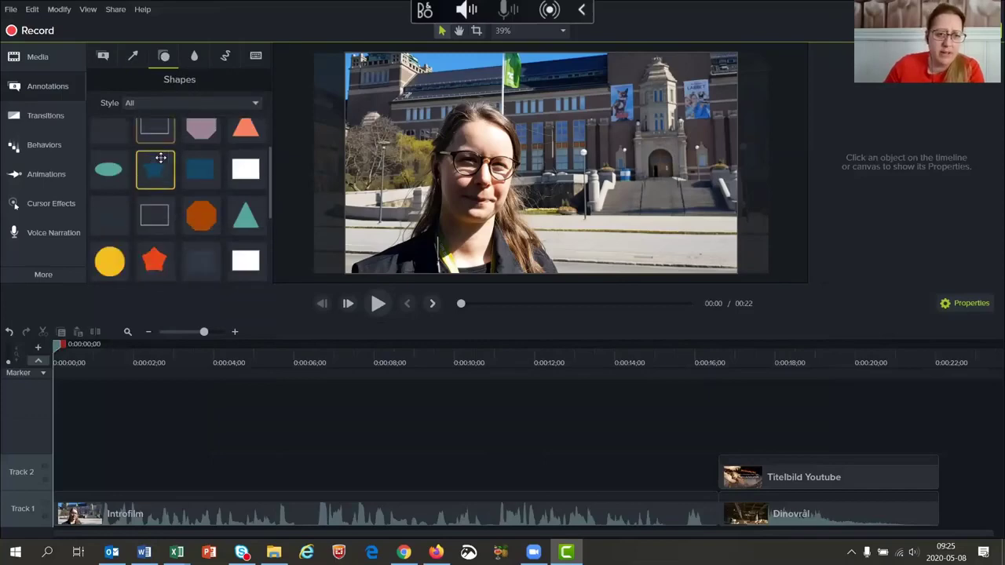
pyautogui.scroll(3, 161, 165)
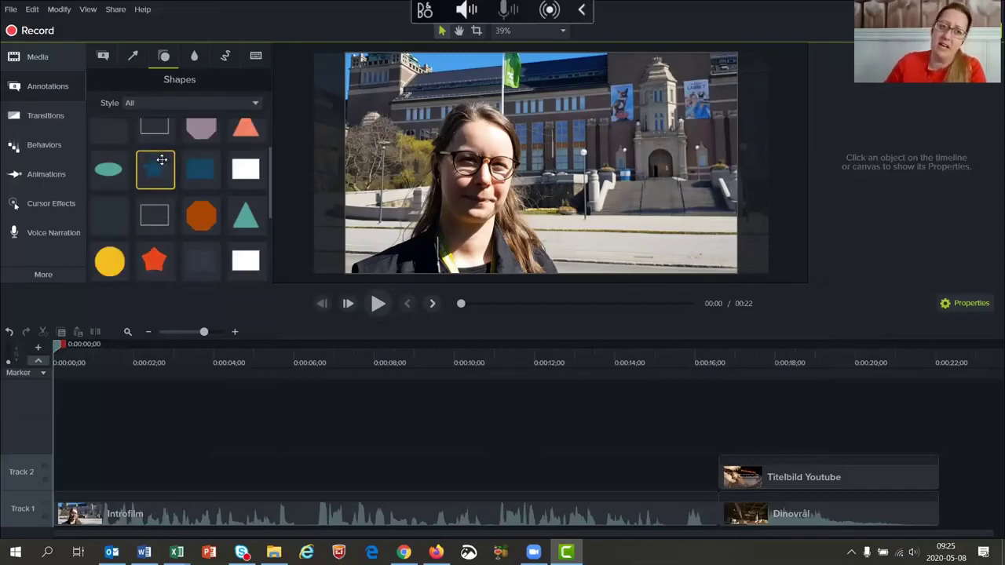
# - Try a Blur annotation on Track 2 above the intro clip and delete it
pyautogui.click(194, 56)
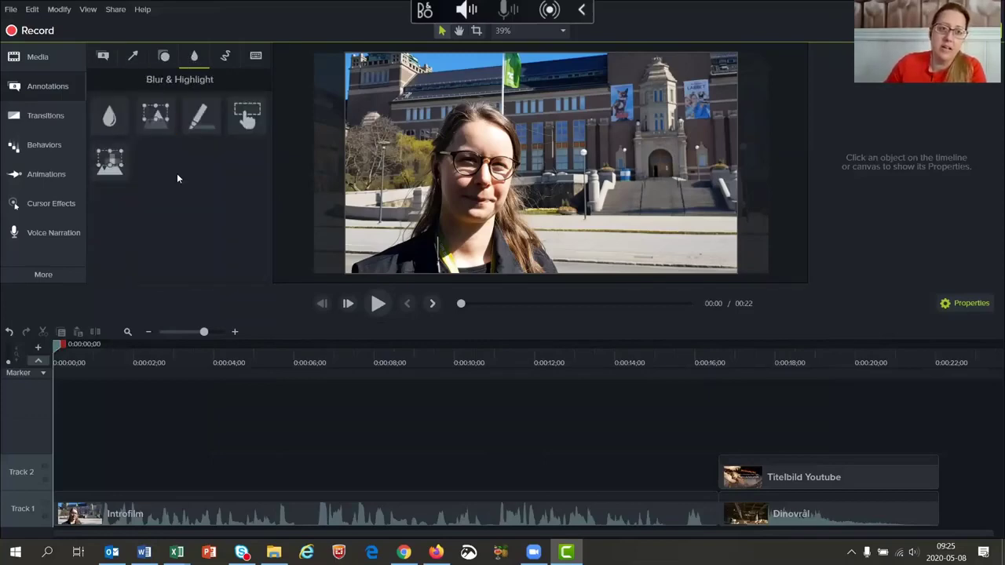
pyautogui.moveTo(109, 118); pyautogui.dragTo(262, 168)
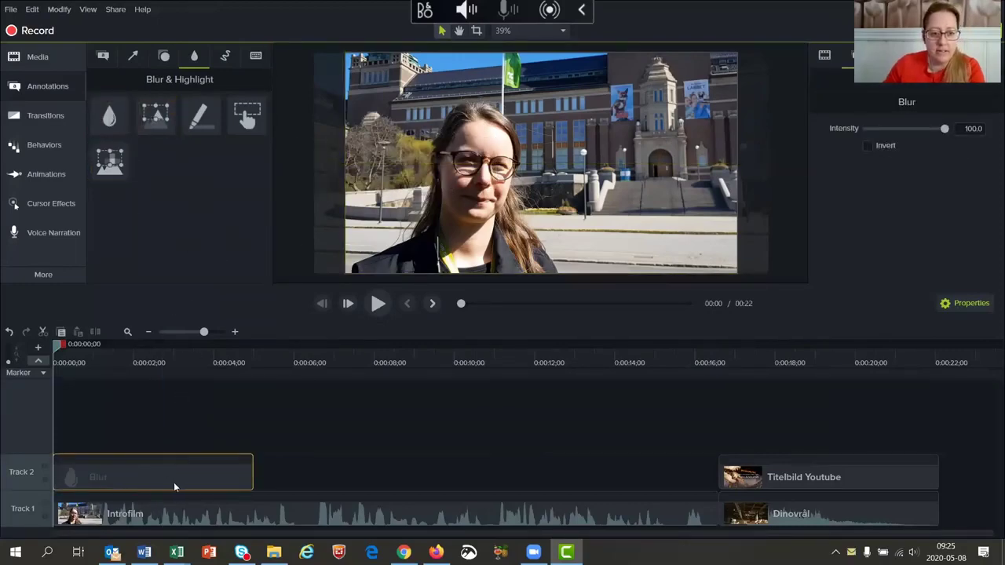
pyautogui.press('Delete')
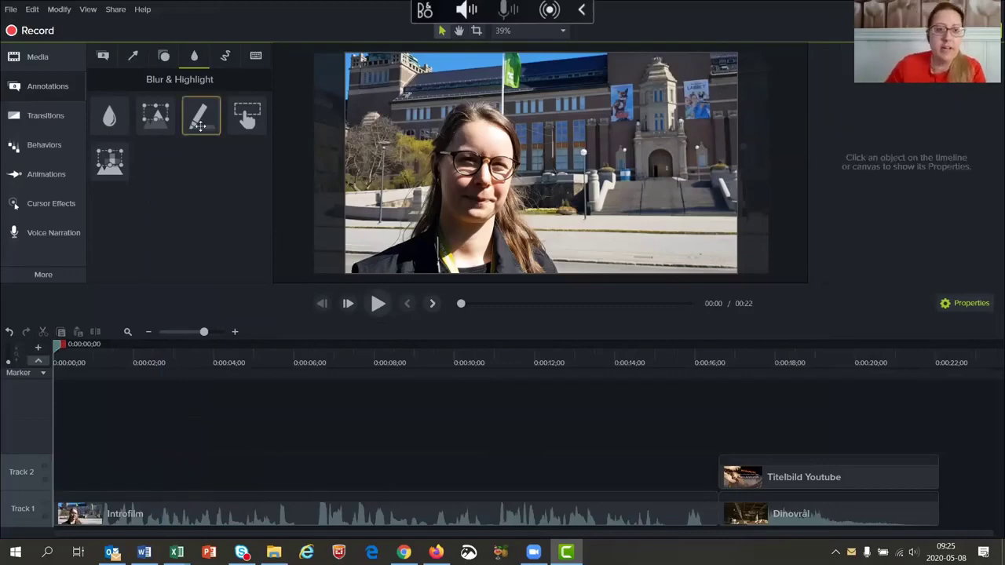
# - Try a Sketch Motion Oval around the presenter's face with a short preview, and delete it, returning the playhead to the start
pyautogui.click(226, 56)
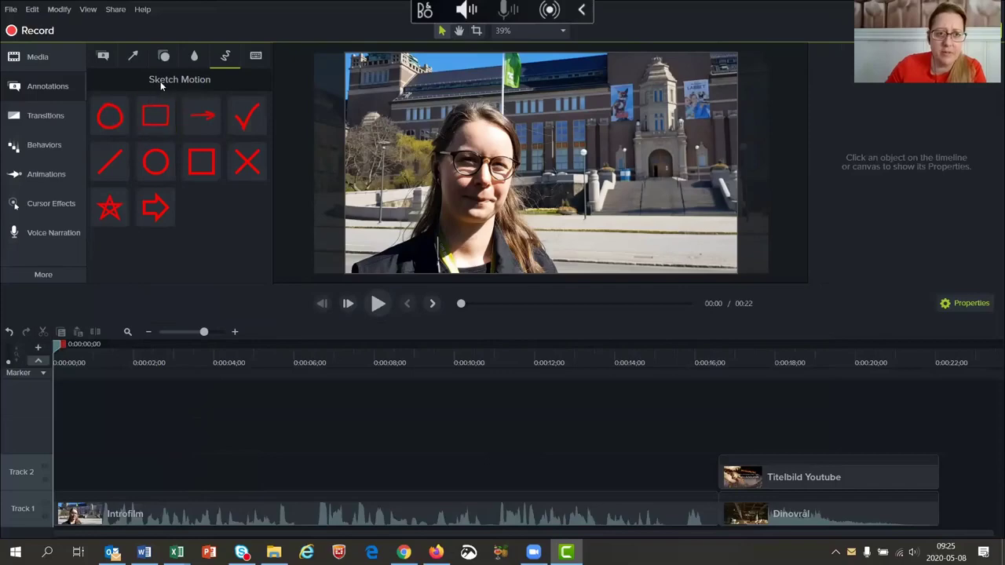
pyautogui.moveTo(107, 117)
pyautogui.mouseDown()
pyautogui.moveTo(280, 152)
pyautogui.moveTo(479, 129)
pyautogui.moveTo(480, 148)
pyautogui.mouseUp()
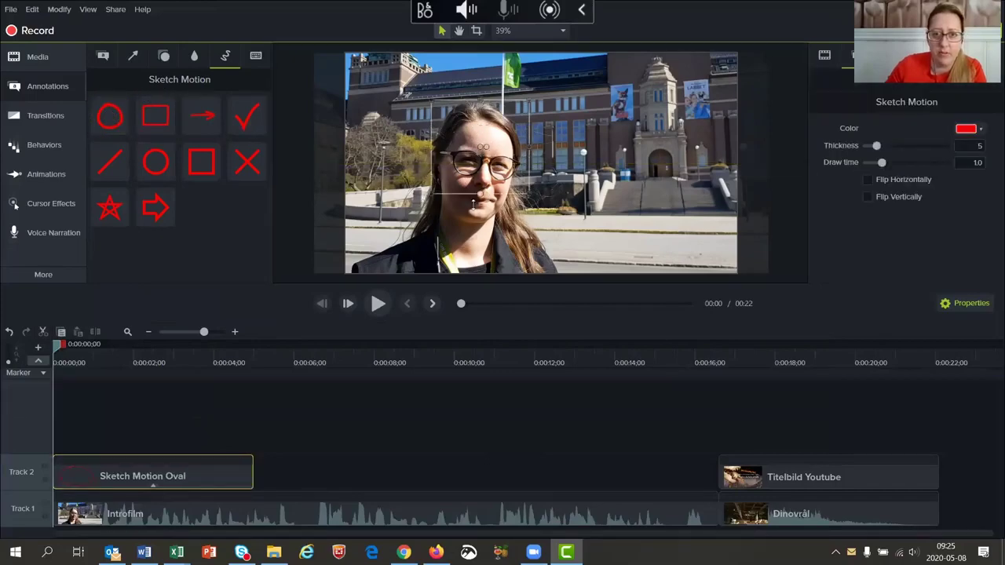
pyautogui.press('space')
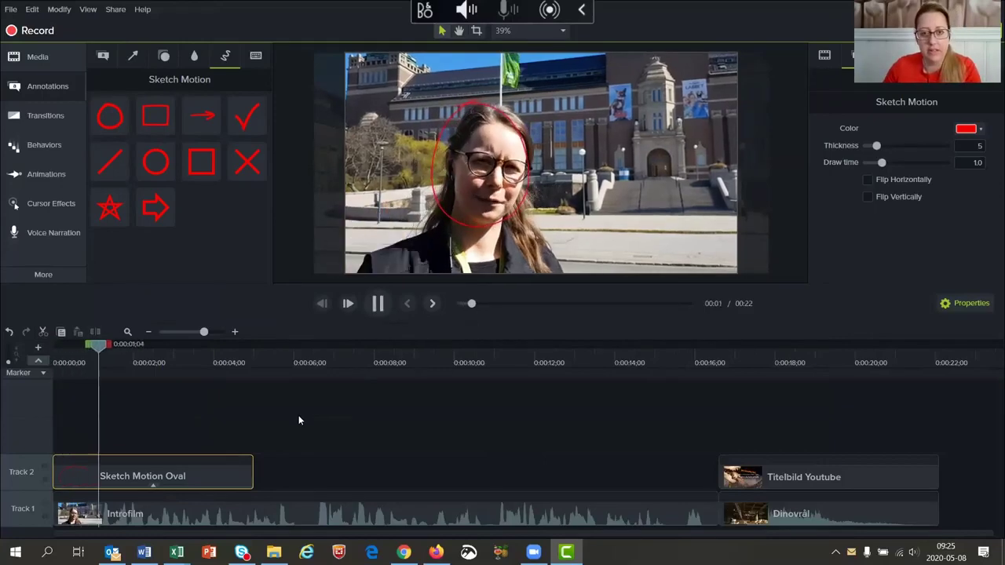
pyautogui.press('space')
pyautogui.press('Delete')
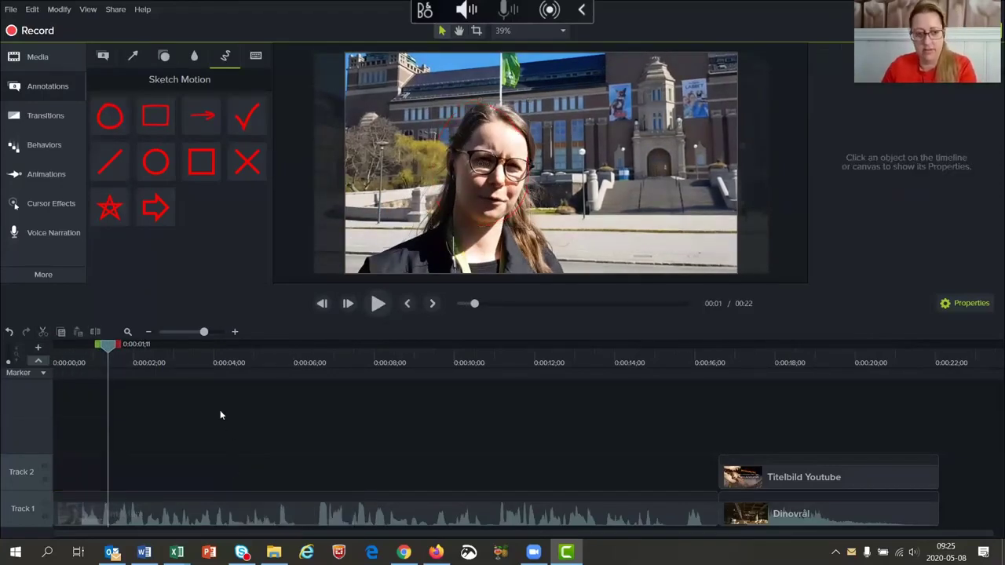
pyautogui.moveTo(108, 348); pyautogui.dragTo(54, 348)
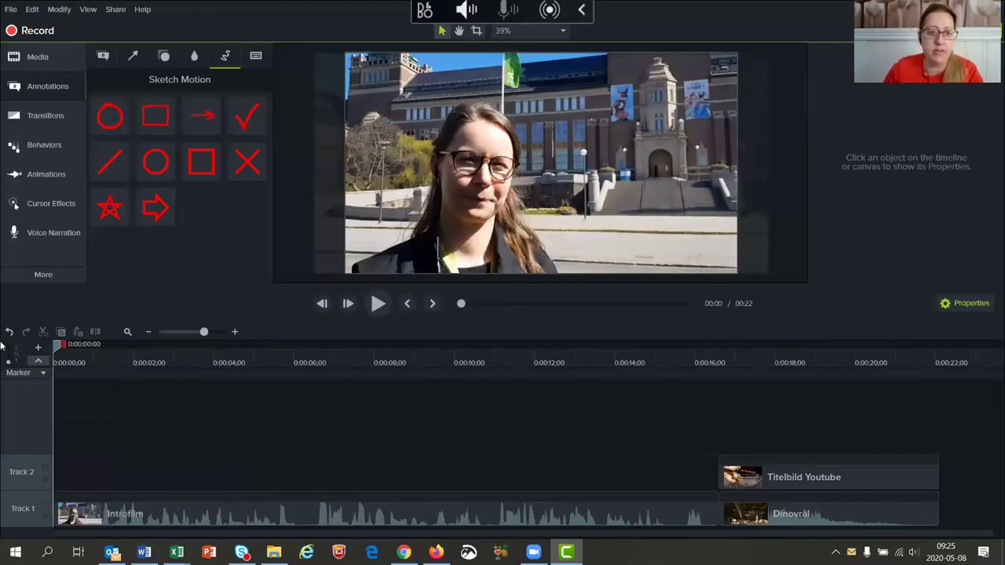
# - Add the blue text rectangle callout to the lower-left corner of the video frame, starting at 0:00:00;00 on Track 2
pyautogui.click(103, 57)
pyautogui.scroll(-1, 174, 198)
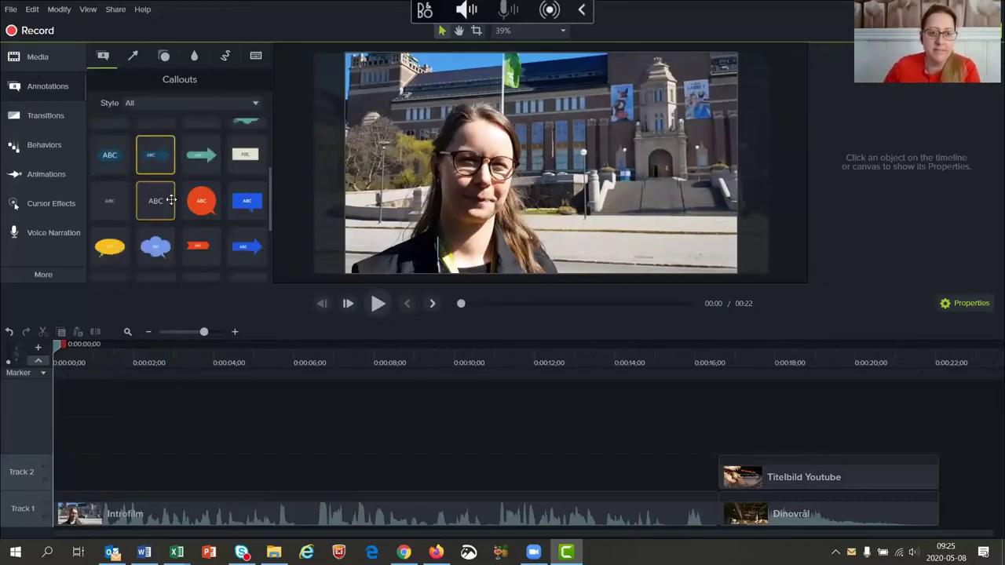
pyautogui.scroll(-1, 172, 199)
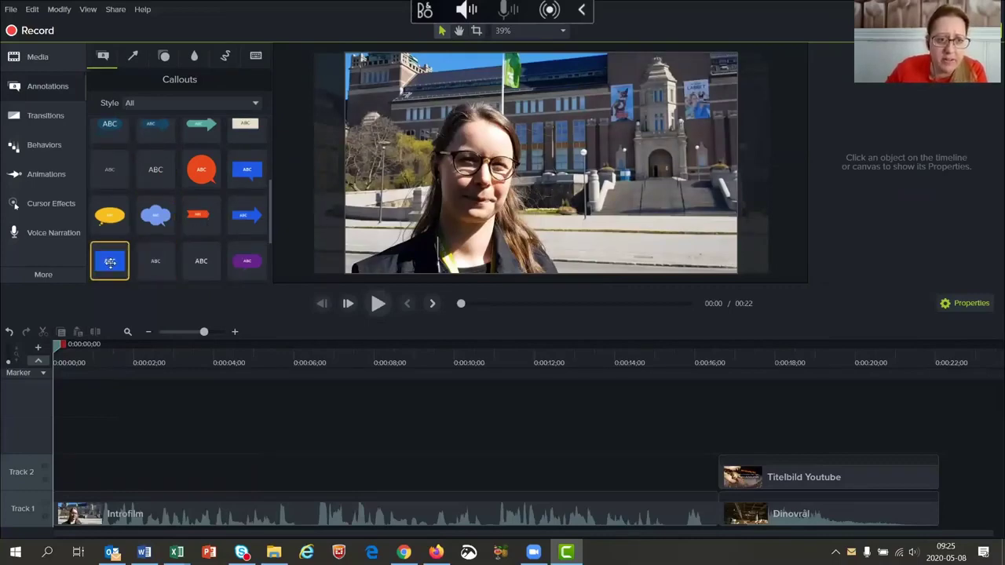
pyautogui.moveTo(110, 263); pyautogui.dragTo(368, 250)
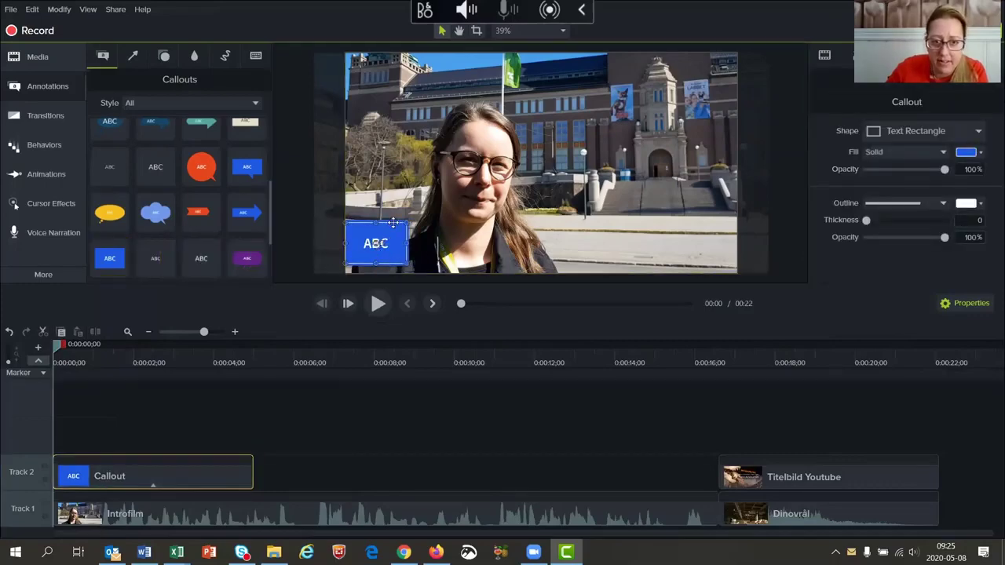
pyautogui.click(54, 346)
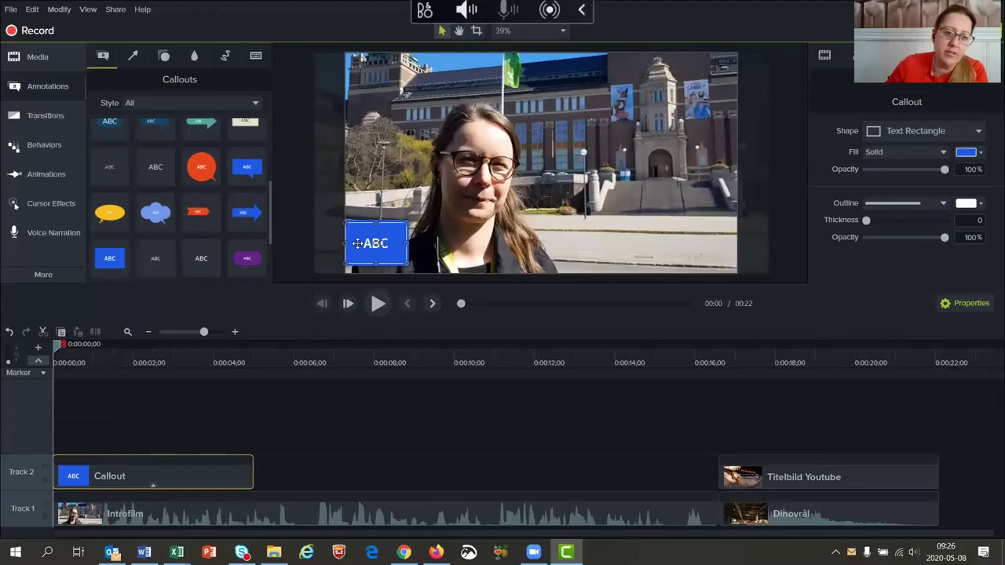
pyautogui.click(63, 347)
pyautogui.hotkey('ctrl', 'Home')
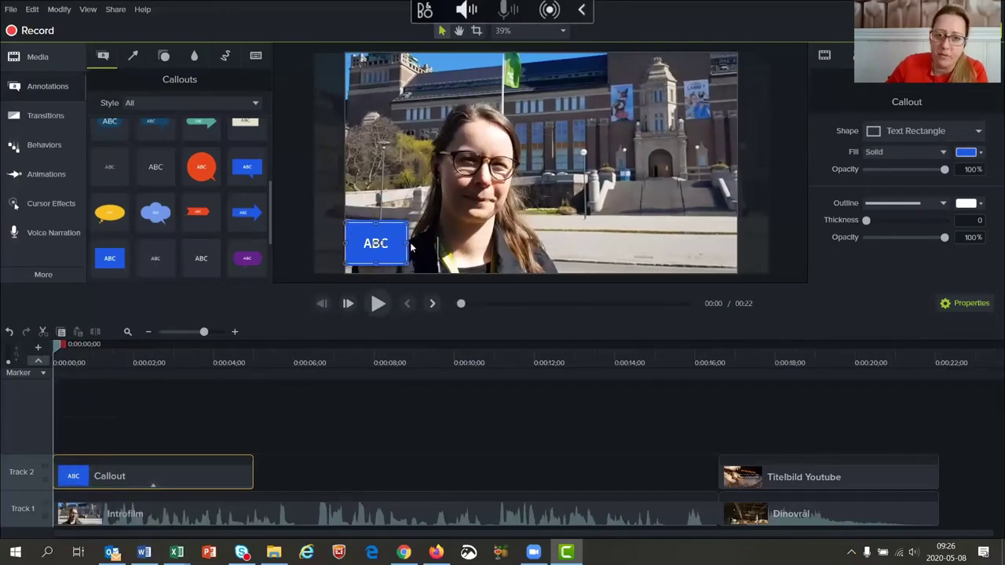
# - Stretch the text rectangle callout across the full width of the video frame and set its solid fill to black
pyautogui.moveTo(407, 244); pyautogui.dragTo(738, 266)
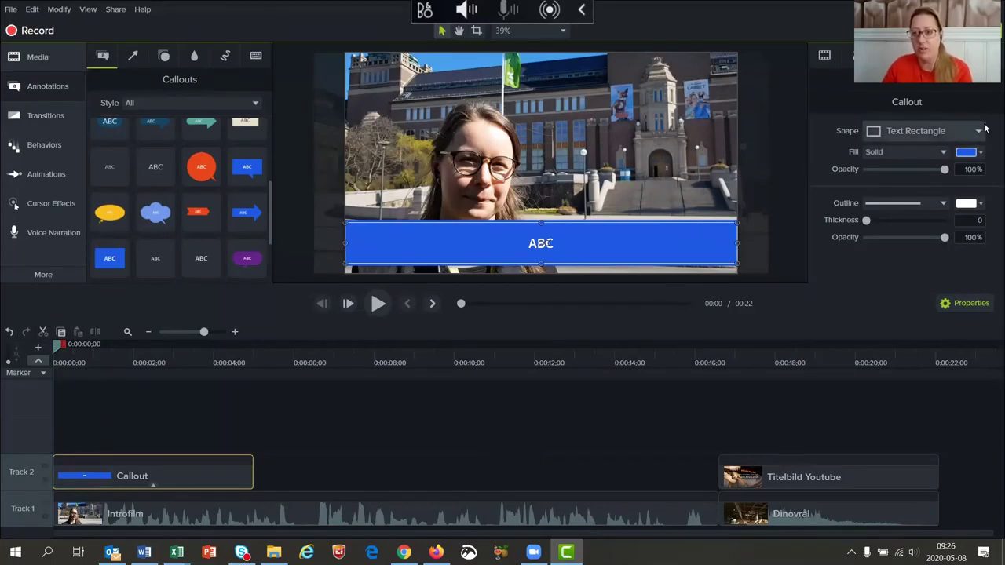
pyautogui.click(979, 153)
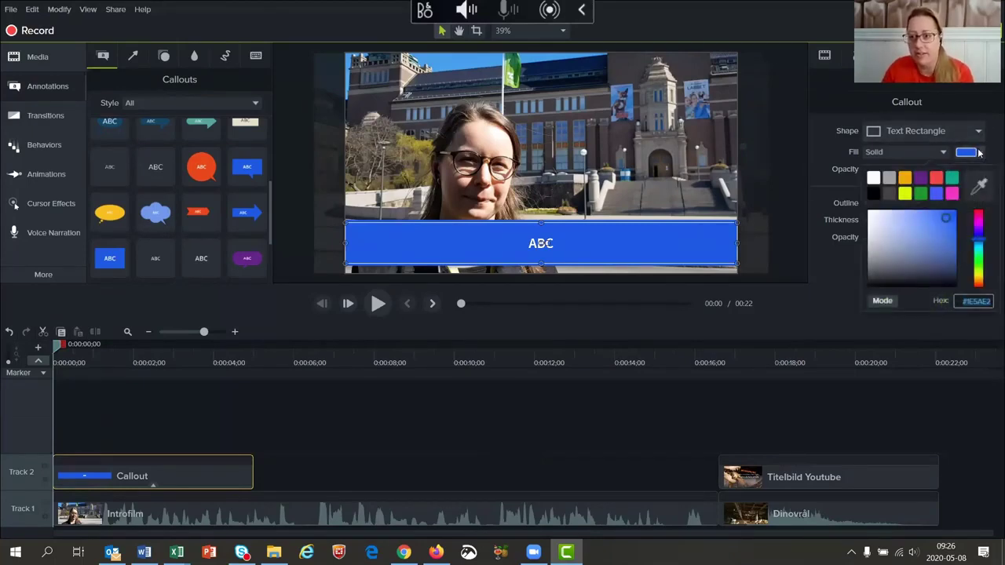
pyautogui.click(873, 192)
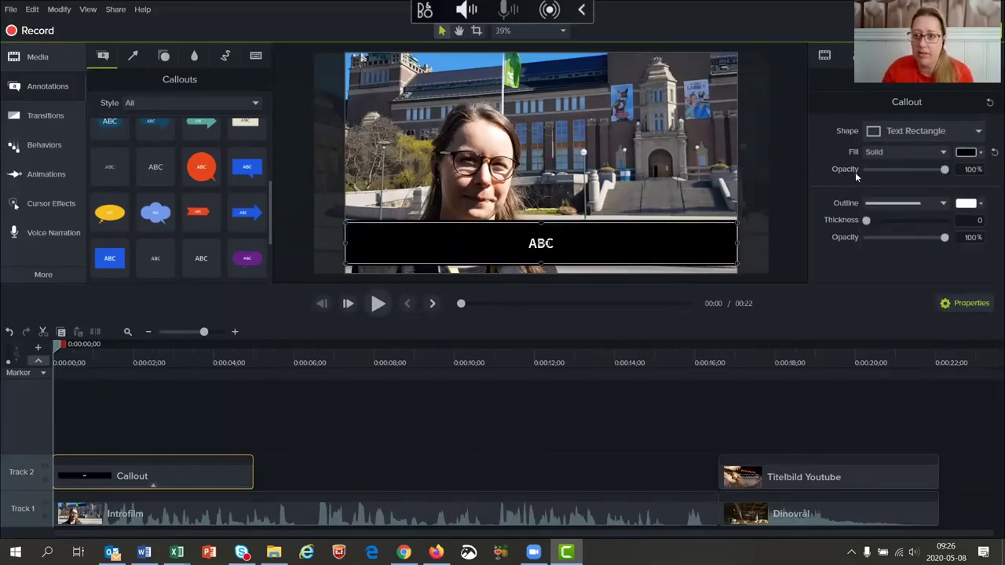
# - Set the black callout's fill opacity to 40% and shrink it into a thinner band near the video frame's bottom edge
pyautogui.moveTo(945, 170); pyautogui.dragTo(898, 175)
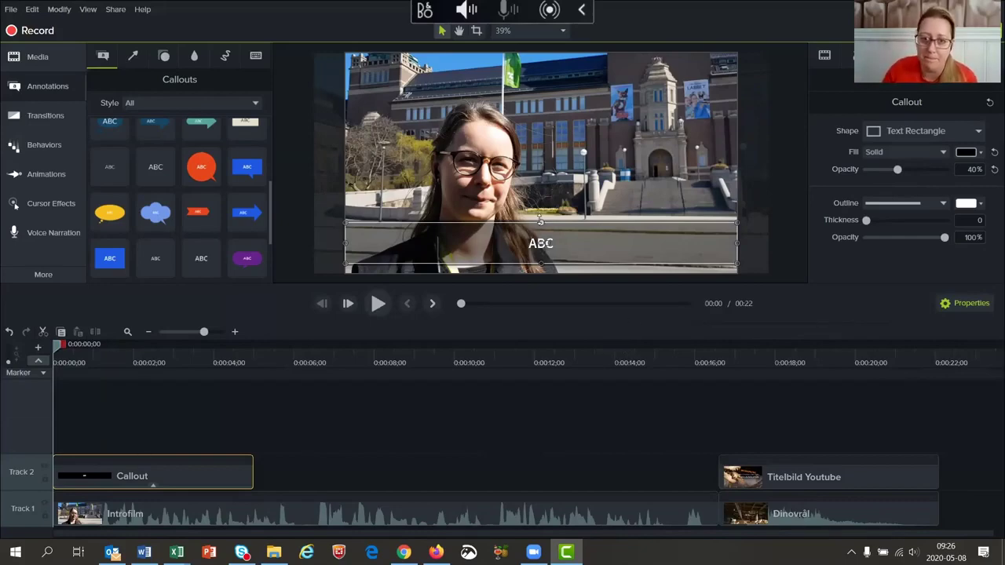
pyautogui.moveTo(540, 222); pyautogui.dragTo(565, 243)
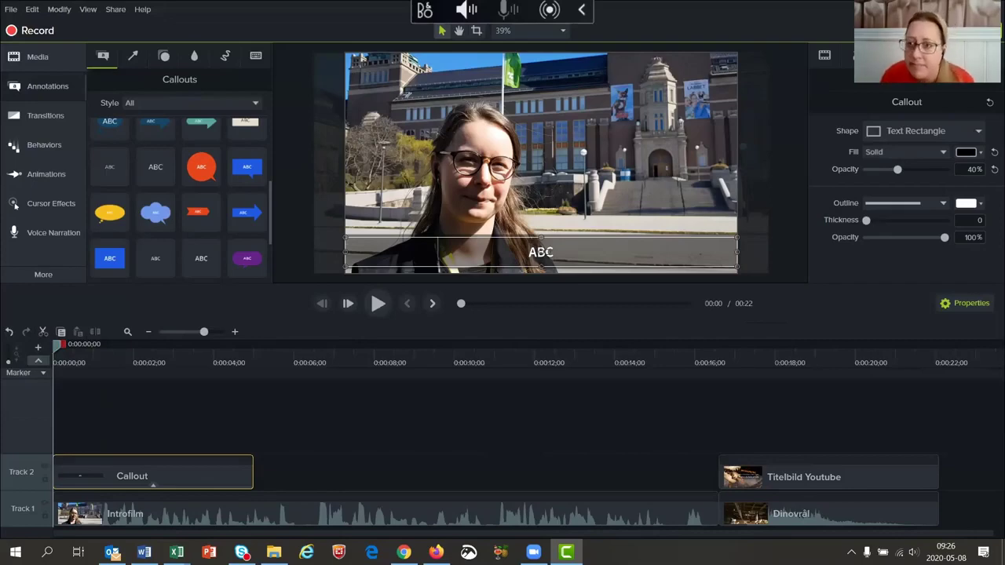
# - Set the callout's text size to 50
pyautogui.click(856, 56)
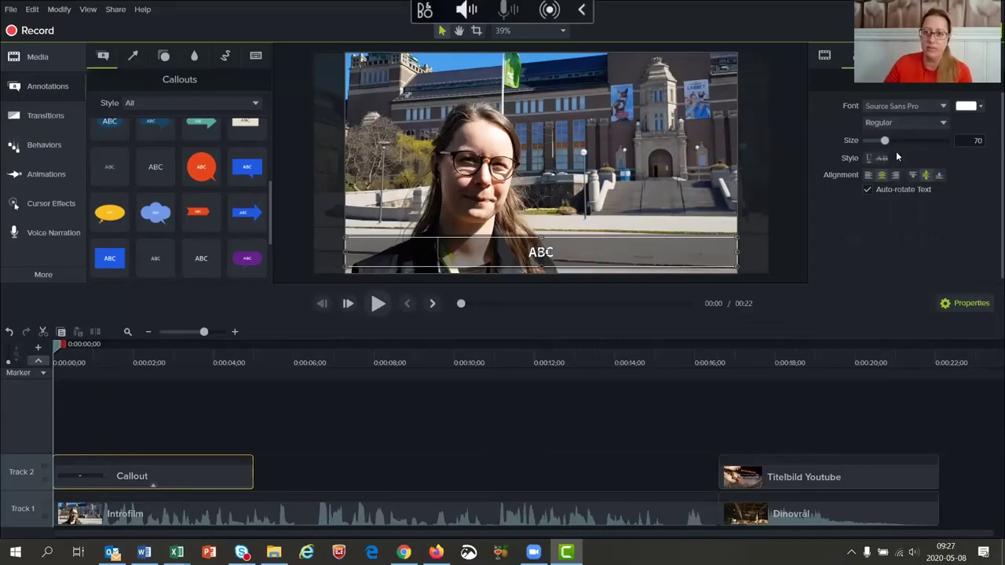
pyautogui.click(975, 141)
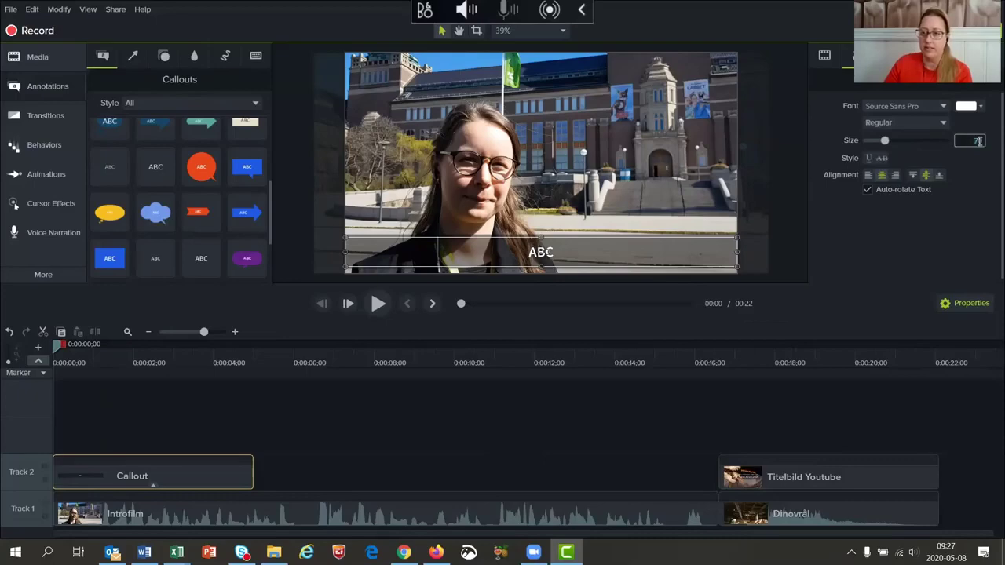
pyautogui.write('85')
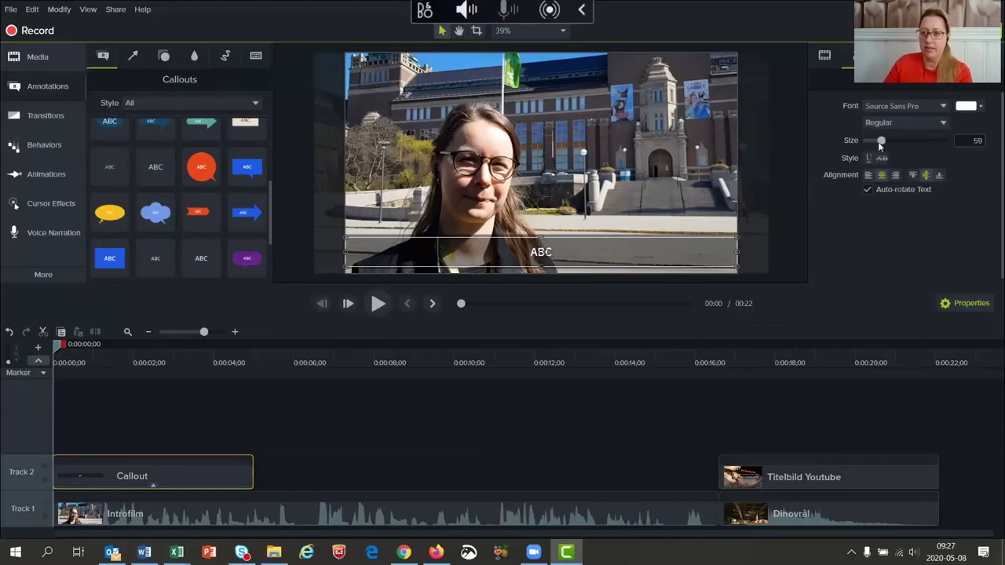
pyautogui.press('Return')
pyautogui.moveTo(887, 142)
pyautogui.mouseDown()
pyautogui.moveTo(873, 142)
pyautogui.moveTo(887, 142)
pyautogui.mouseUp()
pyautogui.click(968, 140)
pyautogui.write('50')
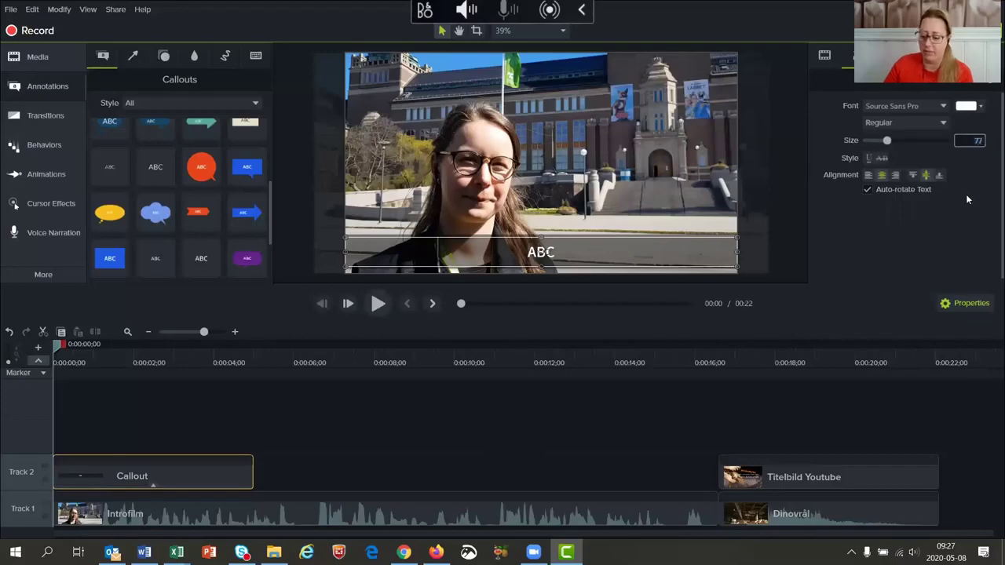
pyautogui.press('Return')
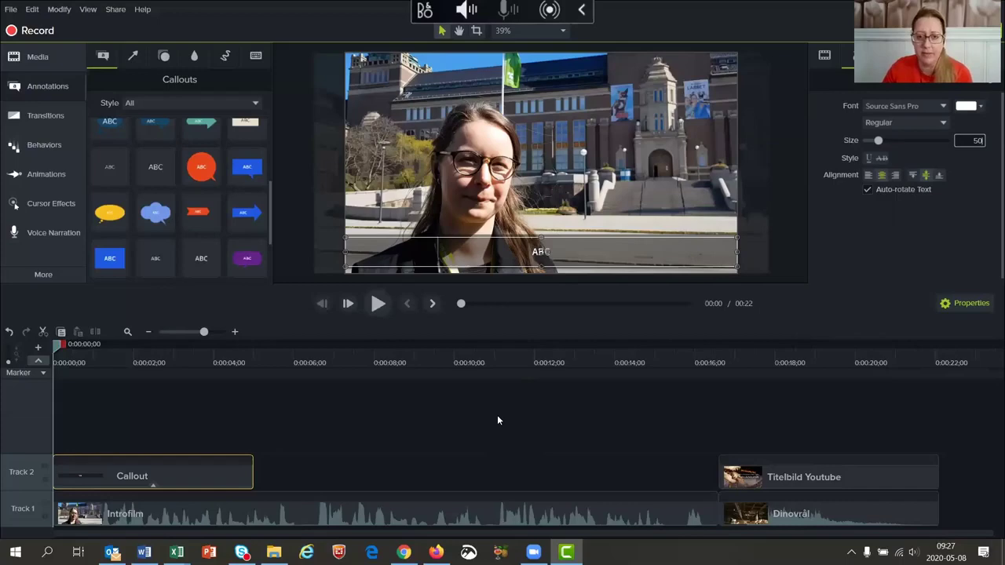
pyautogui.doubleClick(541, 251)
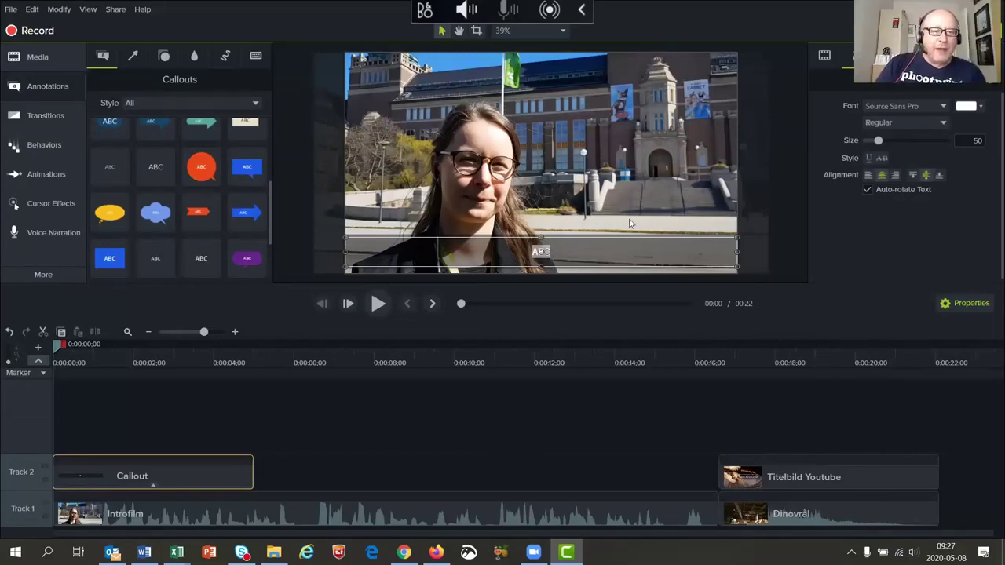
pyautogui.click(779, 231)
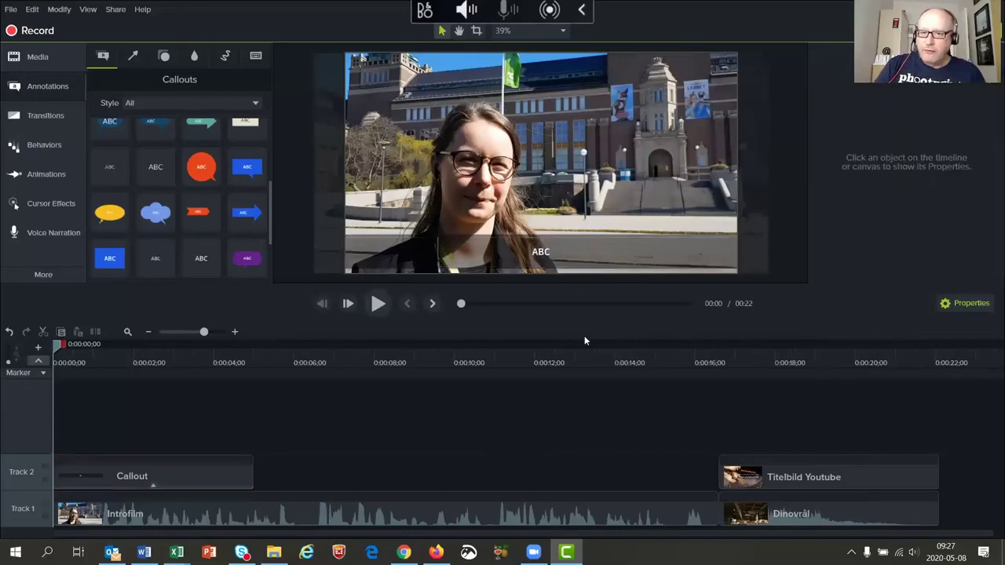
pyautogui.click(779, 256)
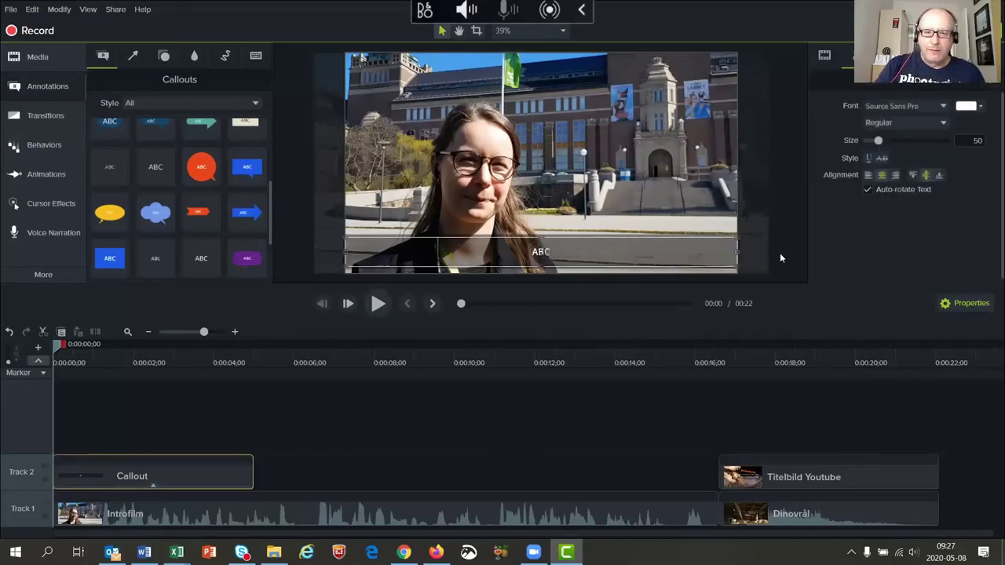
pyautogui.click(783, 247)
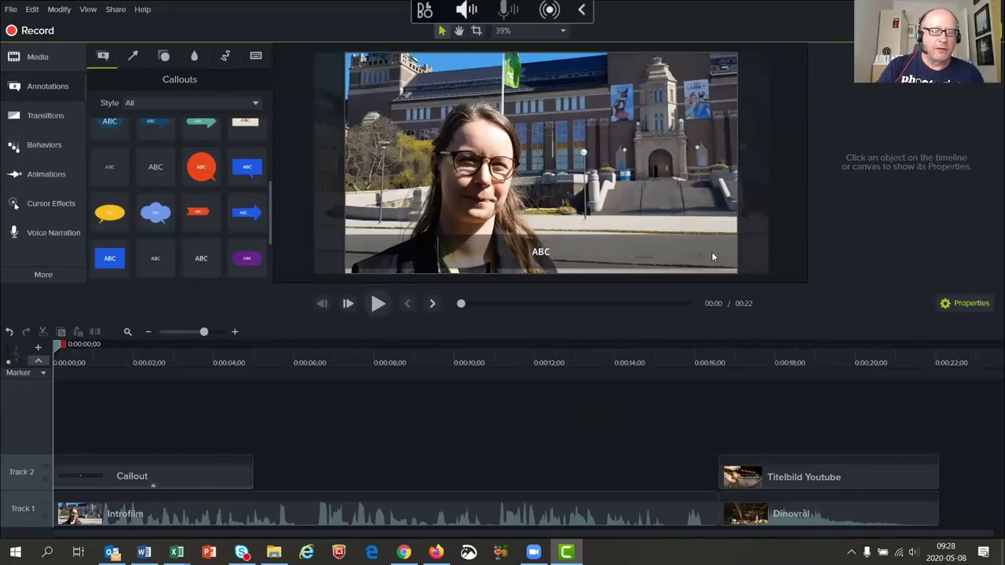
# - Filter the callout library to the Basic style, view its callouts, and restore the All style
pyautogui.click(152, 102)
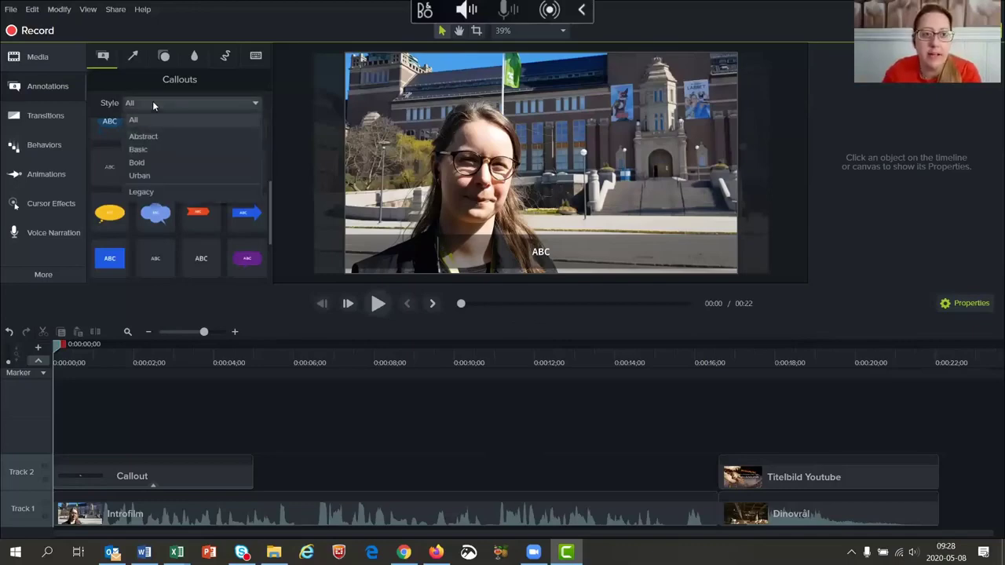
pyautogui.click(101, 105)
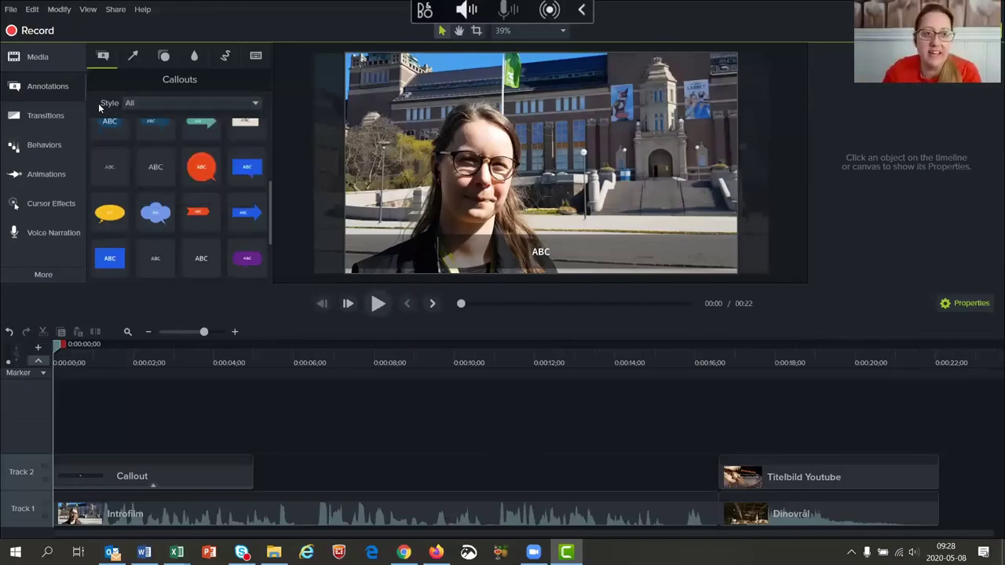
pyautogui.click(144, 105)
pyautogui.click(143, 110)
pyautogui.click(145, 105)
pyautogui.click(144, 150)
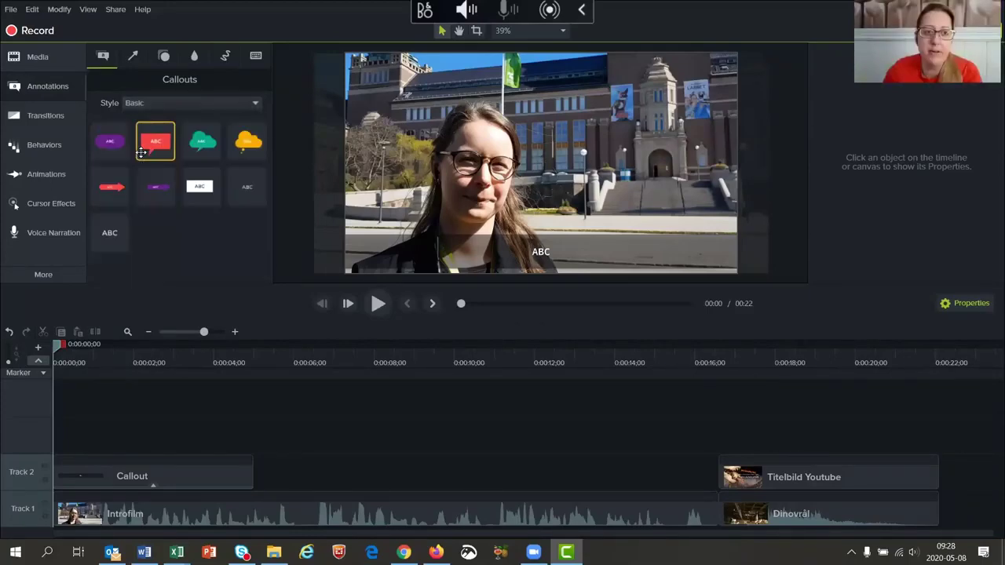
pyautogui.click(145, 104)
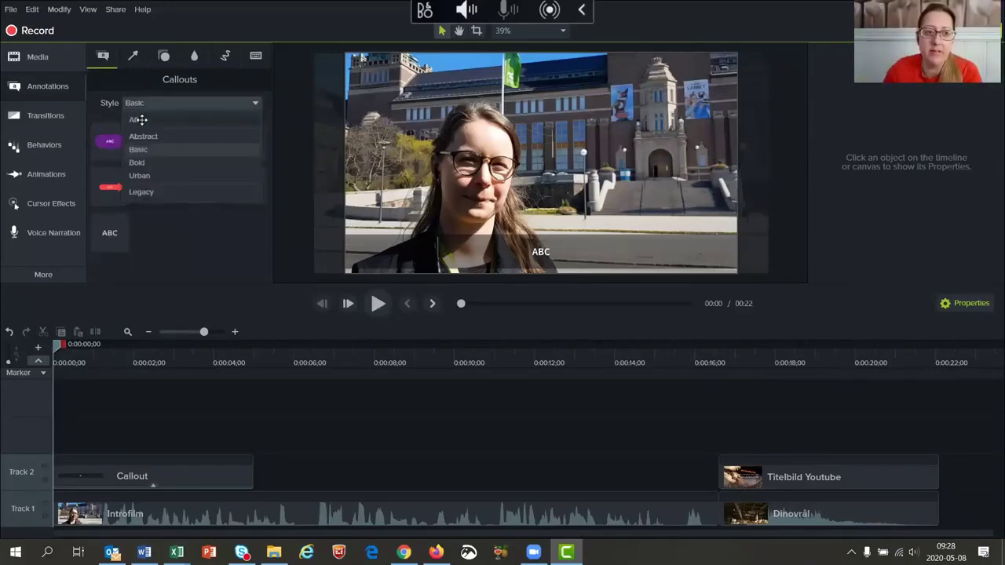
pyautogui.click(142, 120)
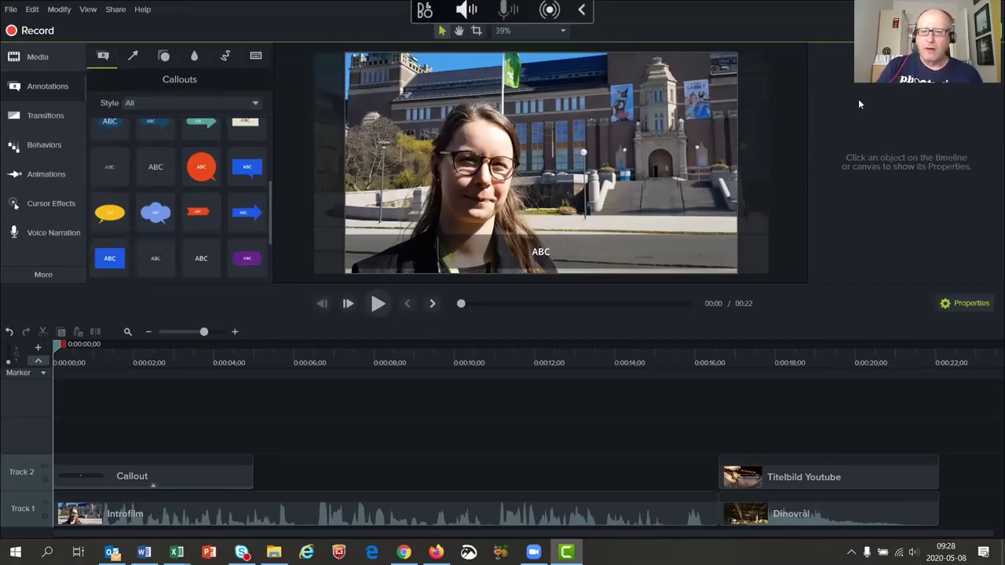
pyautogui.click(238, 462)
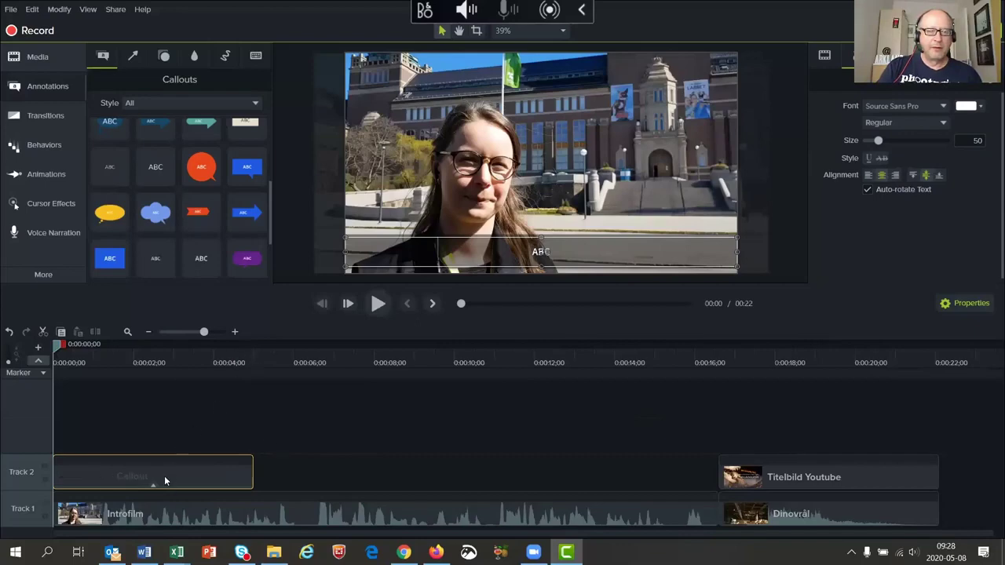
pyautogui.moveTo(164, 476)
pyautogui.mouseDown()
pyautogui.moveTo(256, 476)
pyautogui.moveTo(157, 481)
pyautogui.mouseUp()
pyautogui.click(201, 436)
pyautogui.click(224, 424)
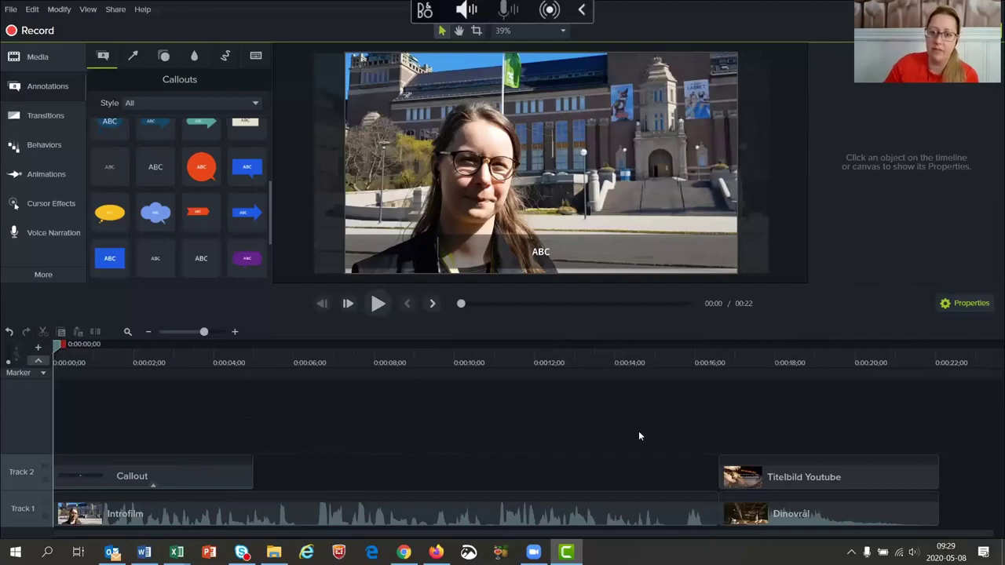
pyautogui.click(790, 470)
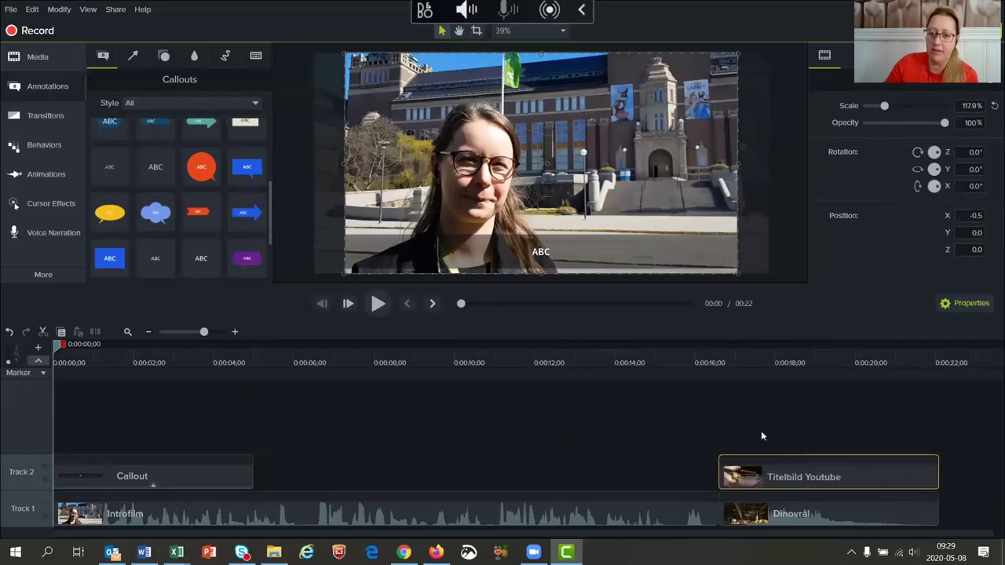
pyautogui.click(549, 438)
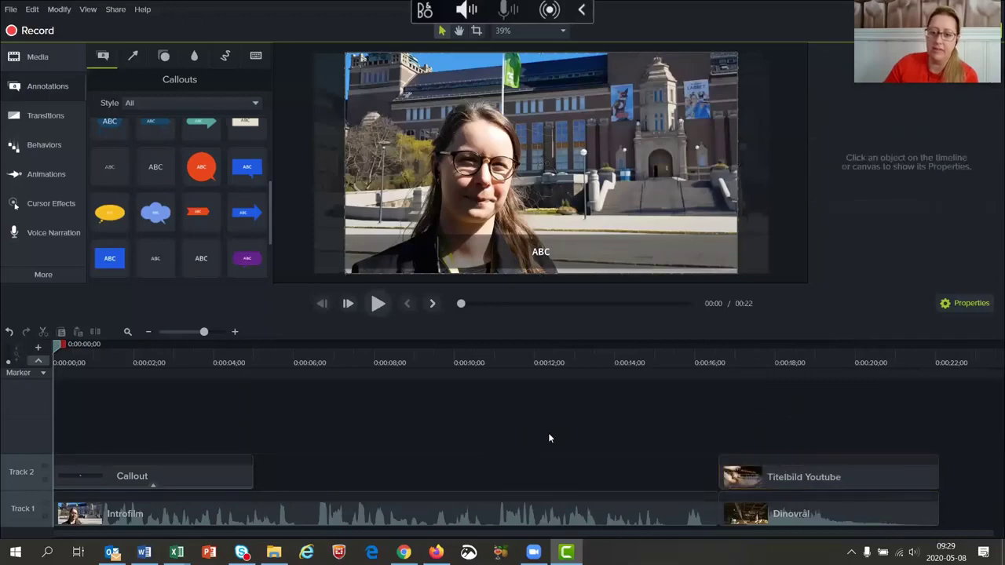
# - Select the callout on Track 2, hide its properties and show them again
pyautogui.click(171, 479)
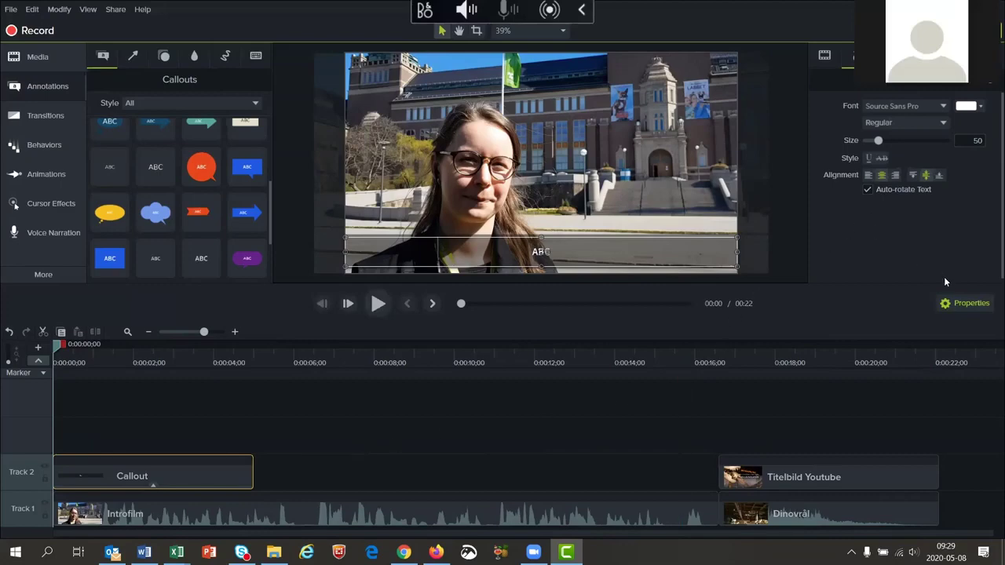
pyautogui.click(962, 304)
pyautogui.click(962, 303)
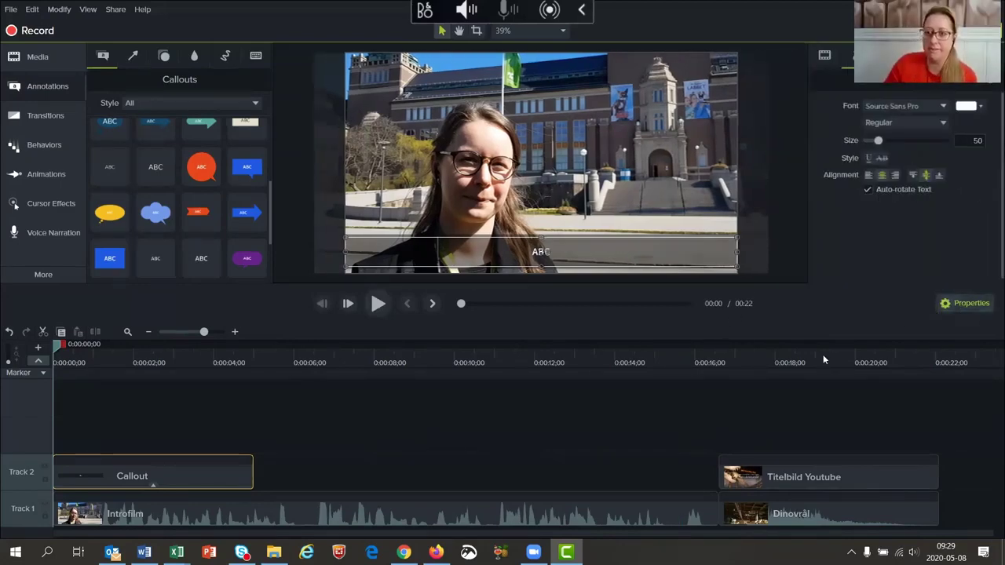
pyautogui.click(326, 447)
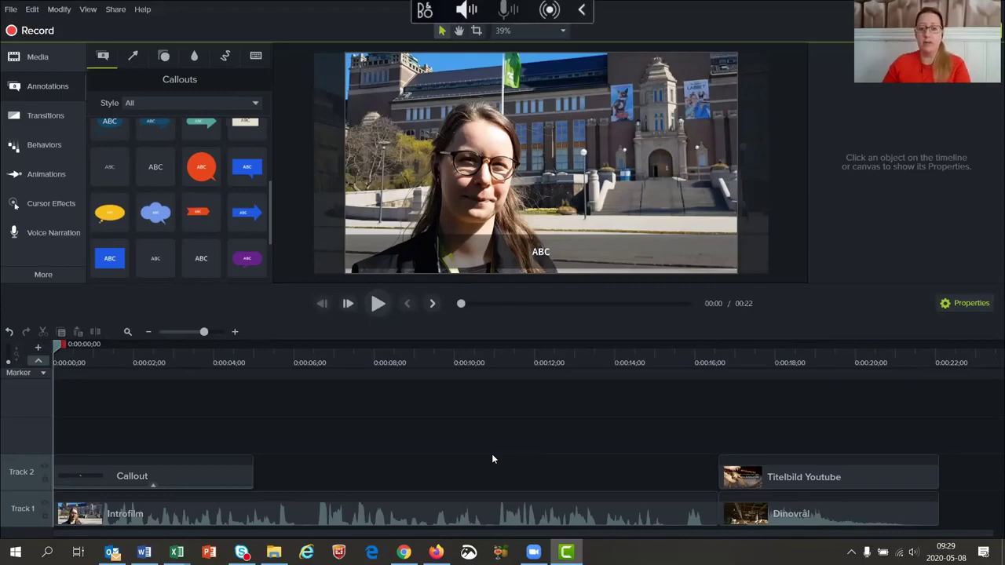
# - Separate the audio and video of the Dinovrål clip on Track 1
pyautogui.click(369, 514)
pyautogui.rightClick(371, 514)
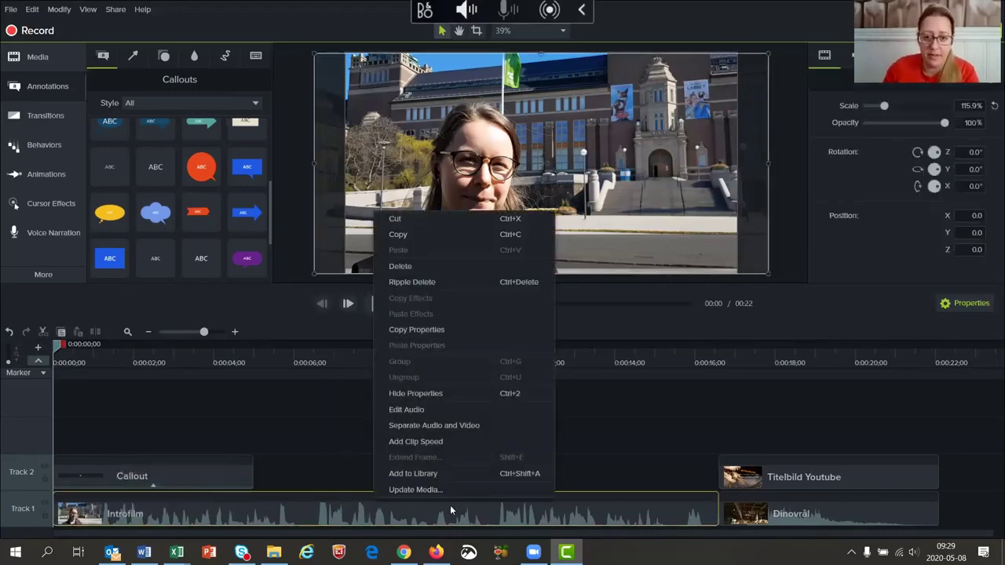
pyautogui.click(610, 445)
pyautogui.click(763, 514)
pyautogui.rightClick(764, 514)
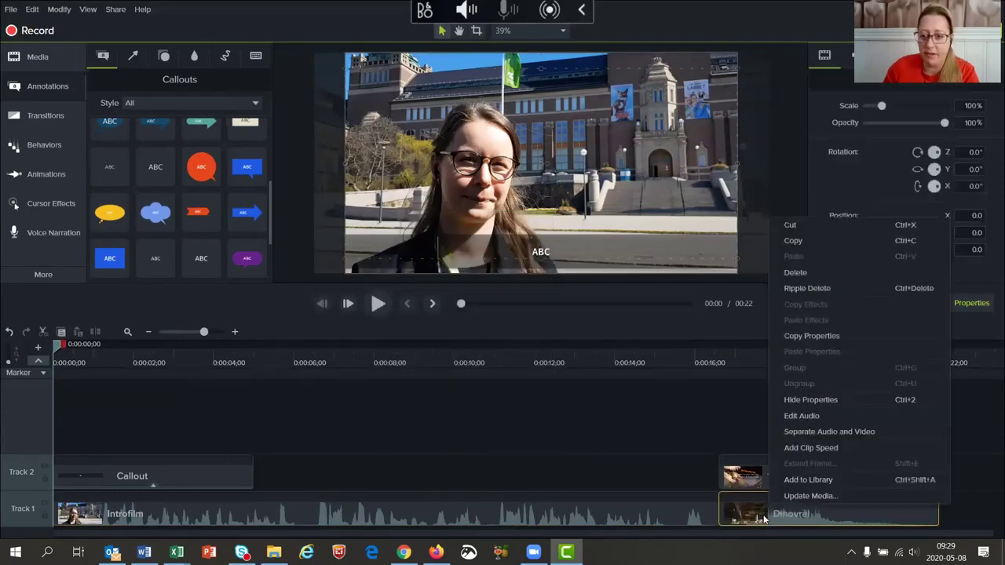
pyautogui.click(809, 432)
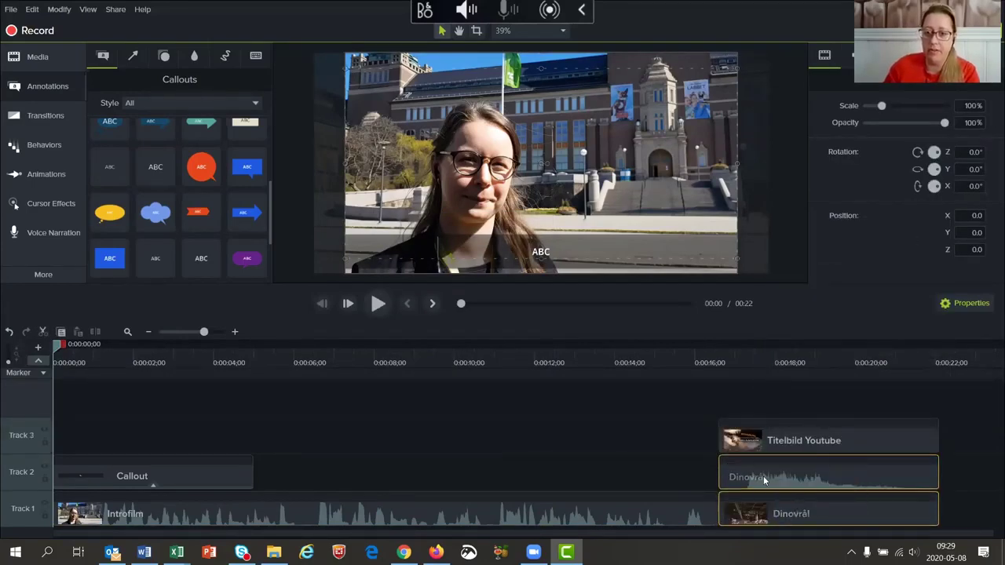
pyautogui.click(673, 464)
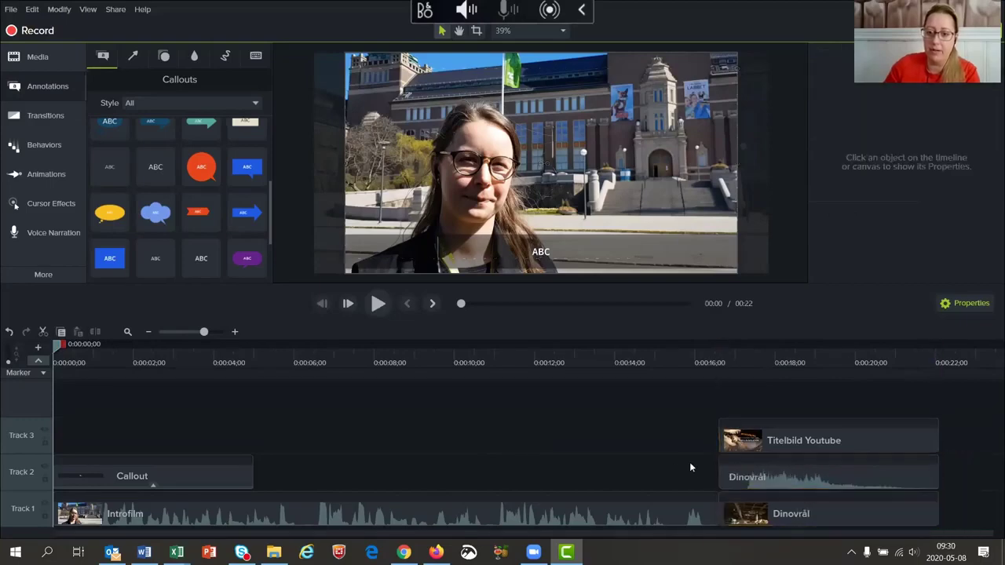
# - Check that the separated Dinovrål audio and video clips can be selected individually
pyautogui.click(784, 485)
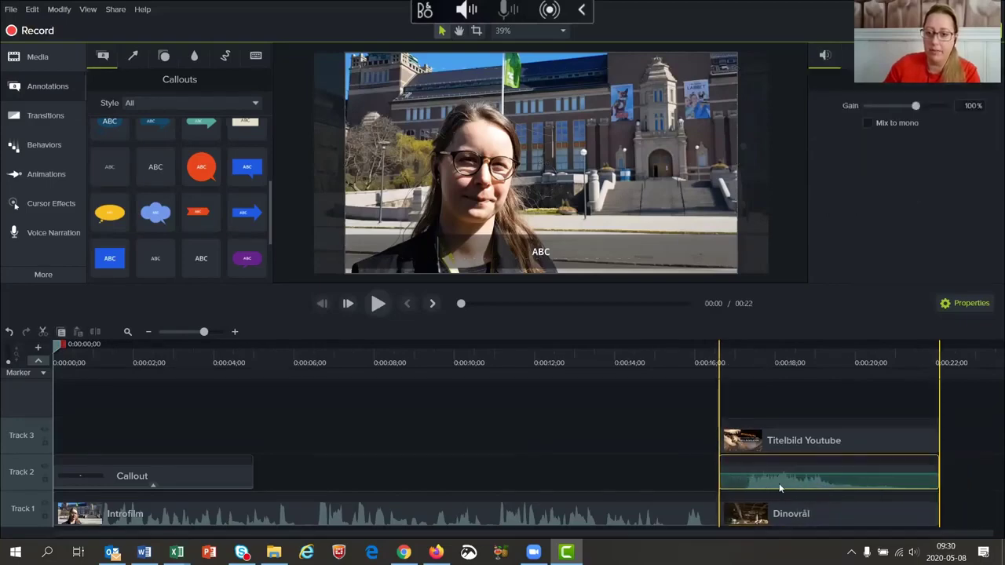
pyautogui.click(658, 454)
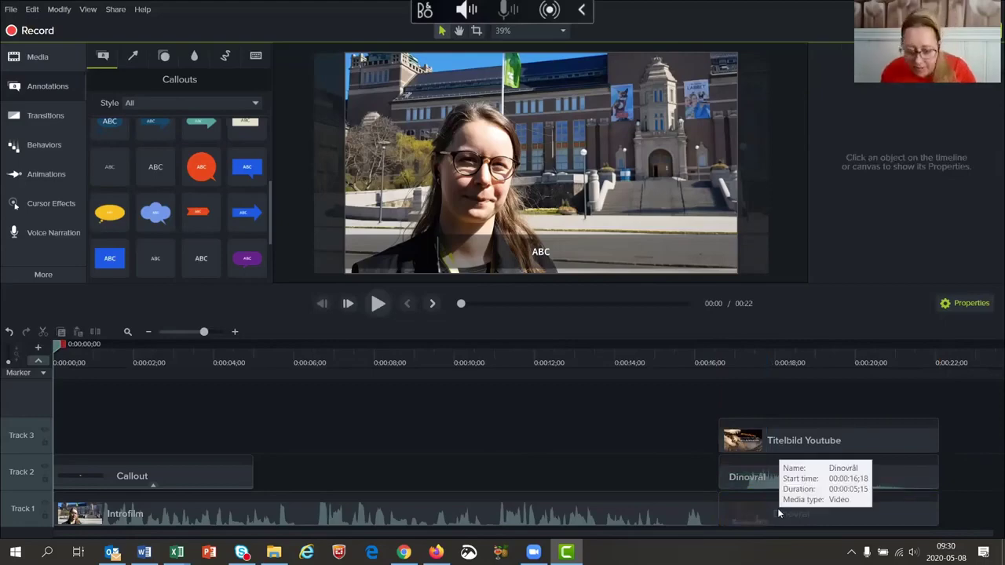
pyautogui.click(777, 512)
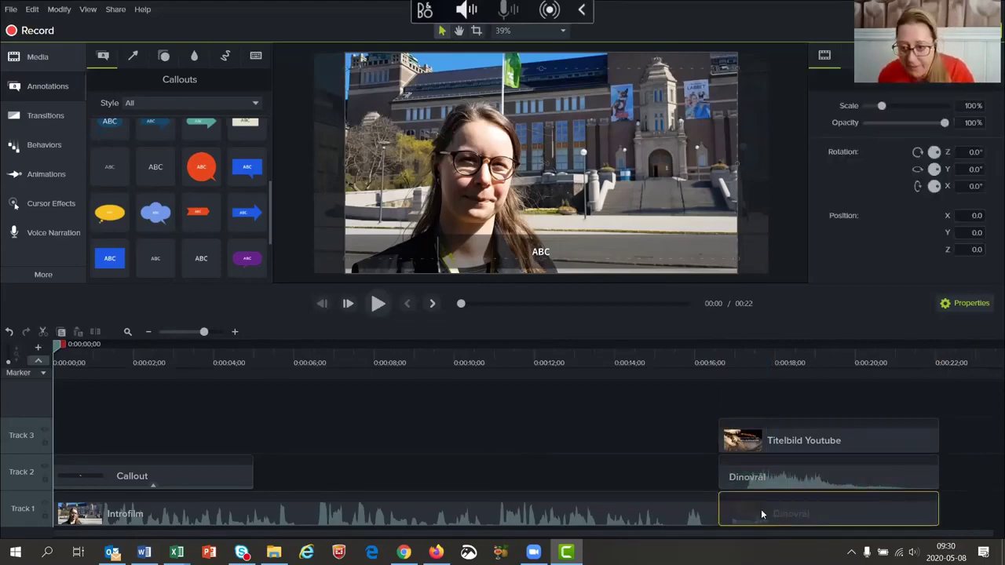
# - Delete the text callout above the intro clip on Track 2
pyautogui.click(630, 445)
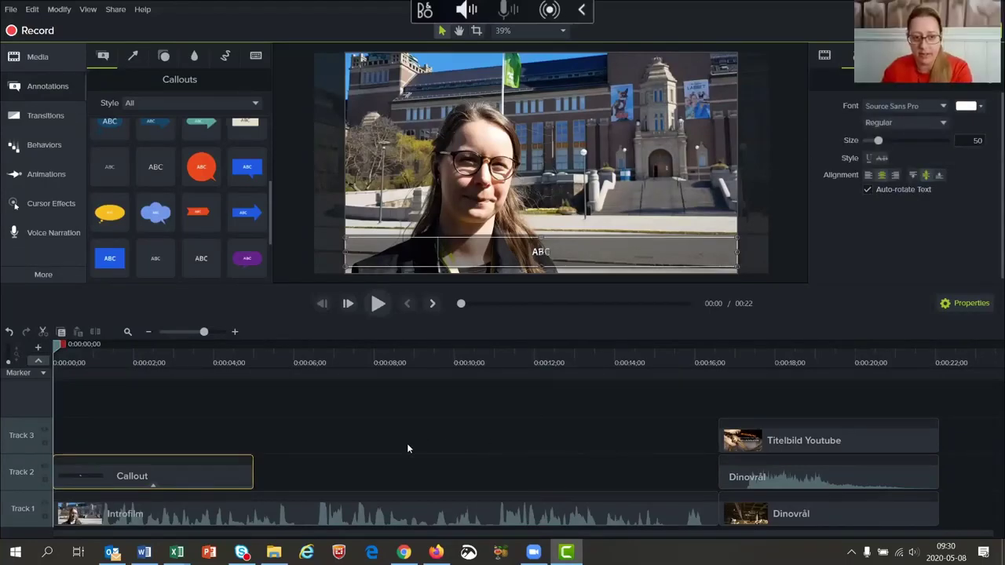
pyautogui.press('Delete')
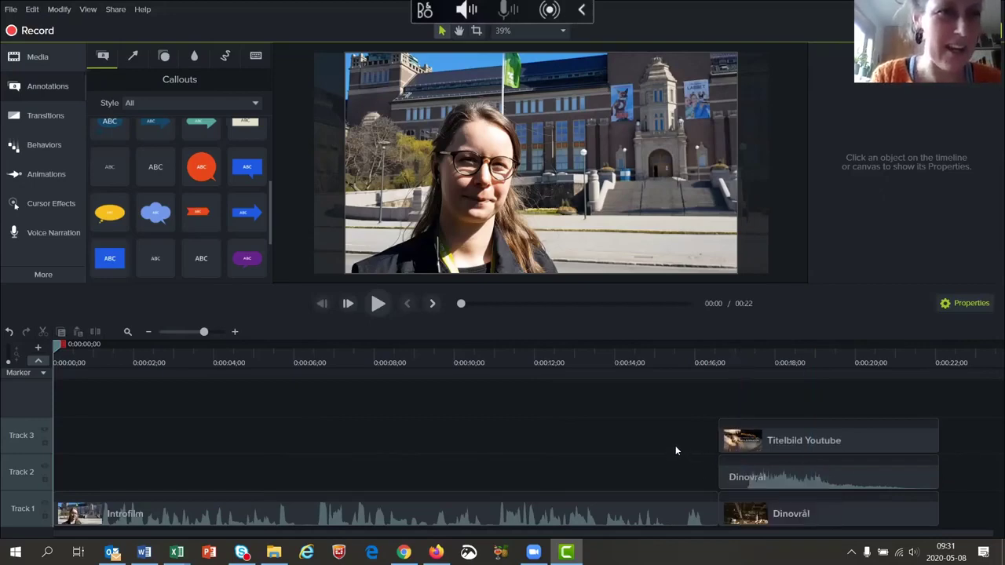
# - Try shifting the title image and both Dinovrål clips to just after 18 seconds, and return them to the end of the intro clip
pyautogui.moveTo(726, 401); pyautogui.dragTo(896, 518)
pyautogui.click(755, 475)
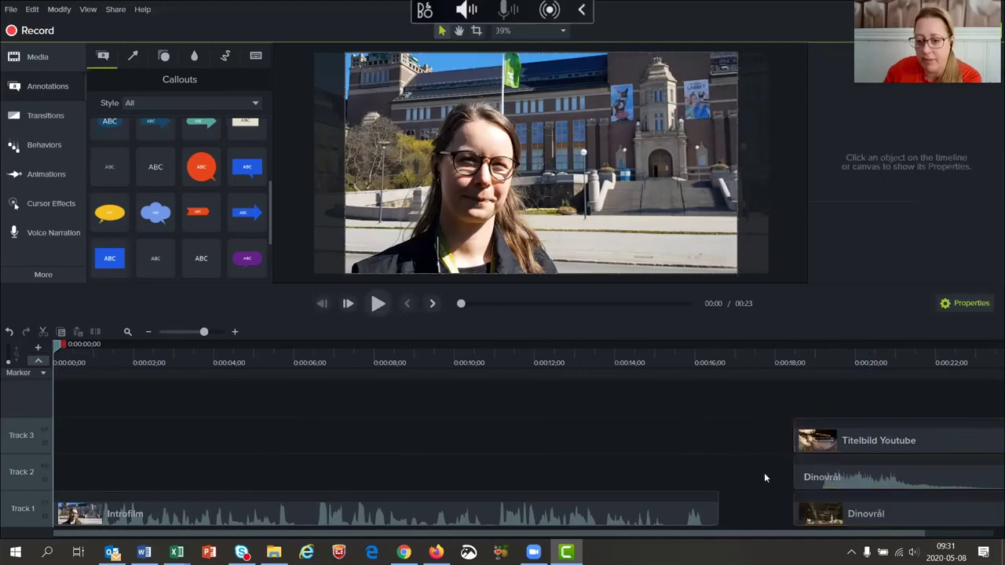
pyautogui.click(792, 510)
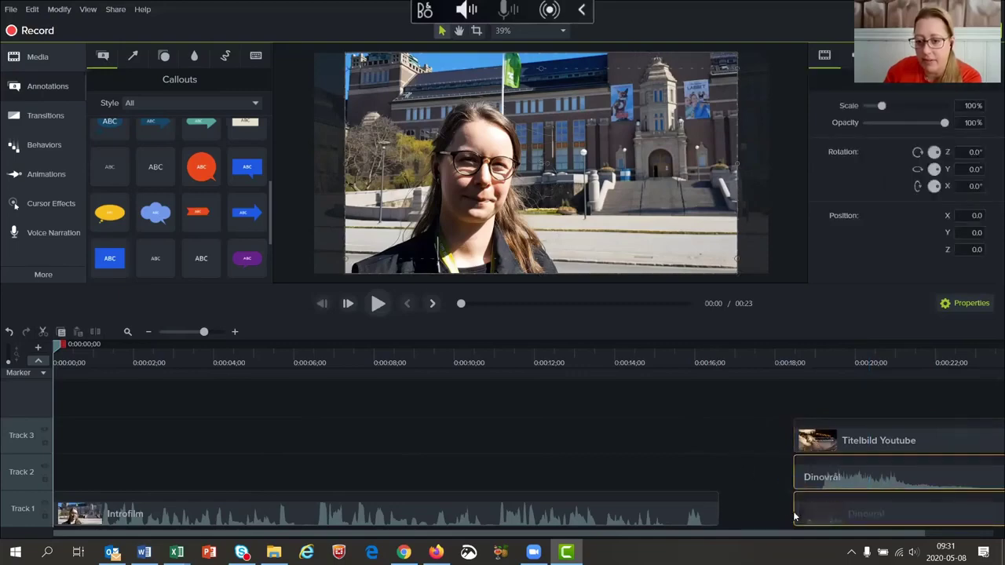
pyautogui.moveTo(793, 511); pyautogui.dragTo(750, 522)
pyautogui.click(802, 425)
pyautogui.click(542, 420)
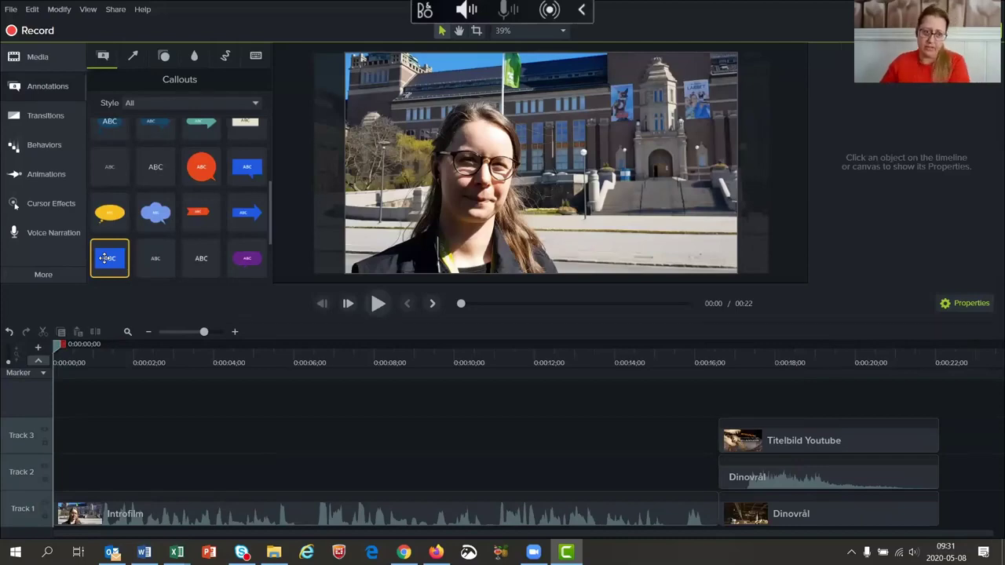
# - Add a blue text rectangle callout to Track 2 at the very start of the timeline, above the intro clip
pyautogui.scroll(-1, 179, 228)
pyautogui.scroll(1, 179, 218)
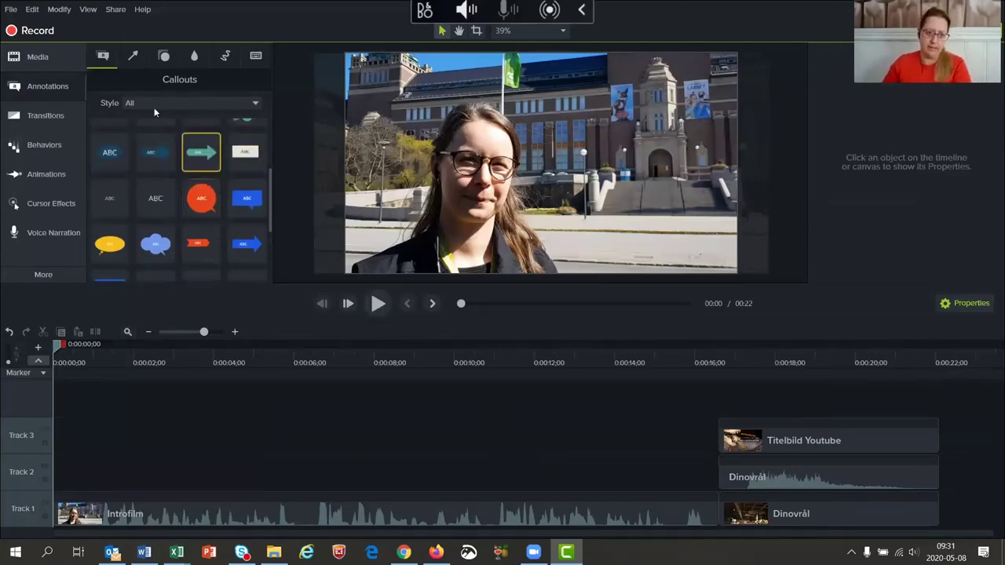
pyautogui.click(962, 303)
pyautogui.click(962, 303)
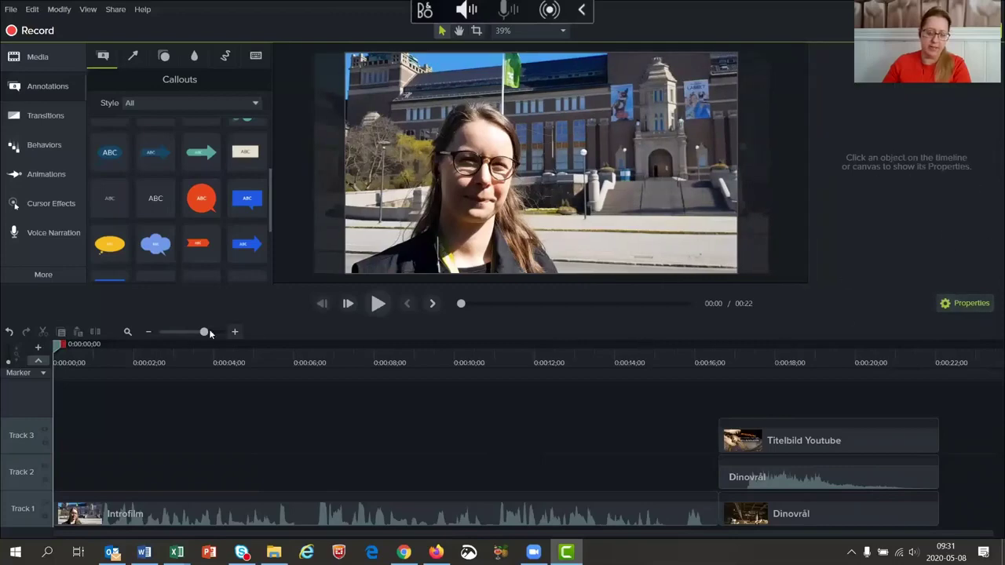
pyautogui.scroll(-1, 132, 172)
pyautogui.moveTo(109, 259); pyautogui.dragTo(117, 440)
pyautogui.moveTo(93, 490); pyautogui.dragTo(74, 476)
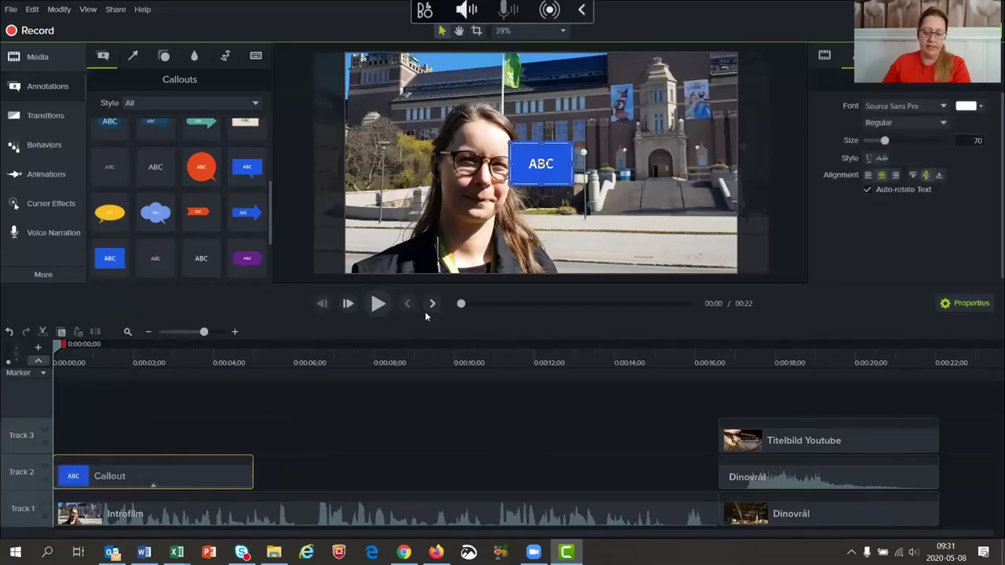
# - Stretch the callout into a full-width band along the lower part of the video frame and set its font size to 50
pyautogui.moveTo(512, 168); pyautogui.dragTo(738, 267)
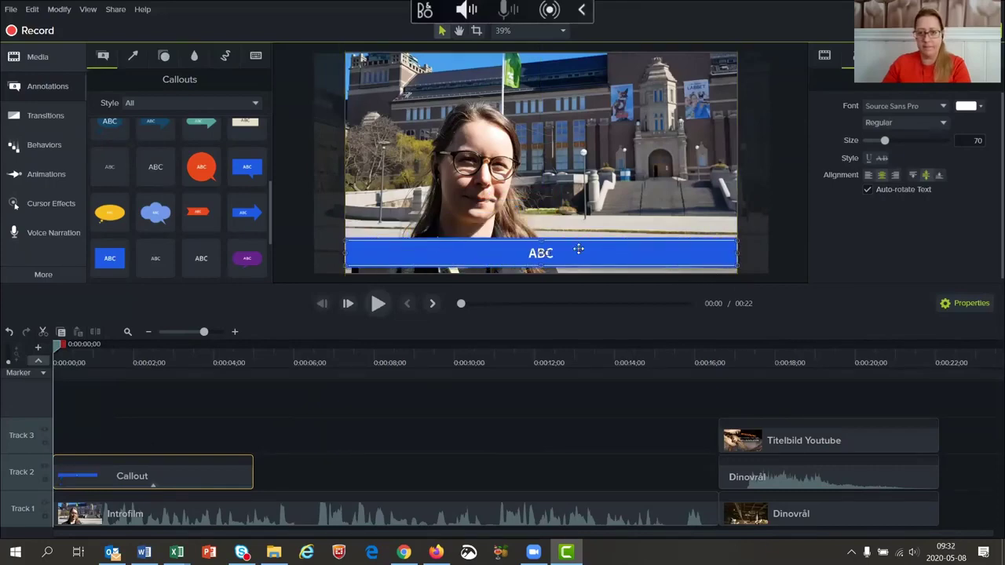
pyautogui.moveTo(541, 242); pyautogui.dragTo(541, 236)
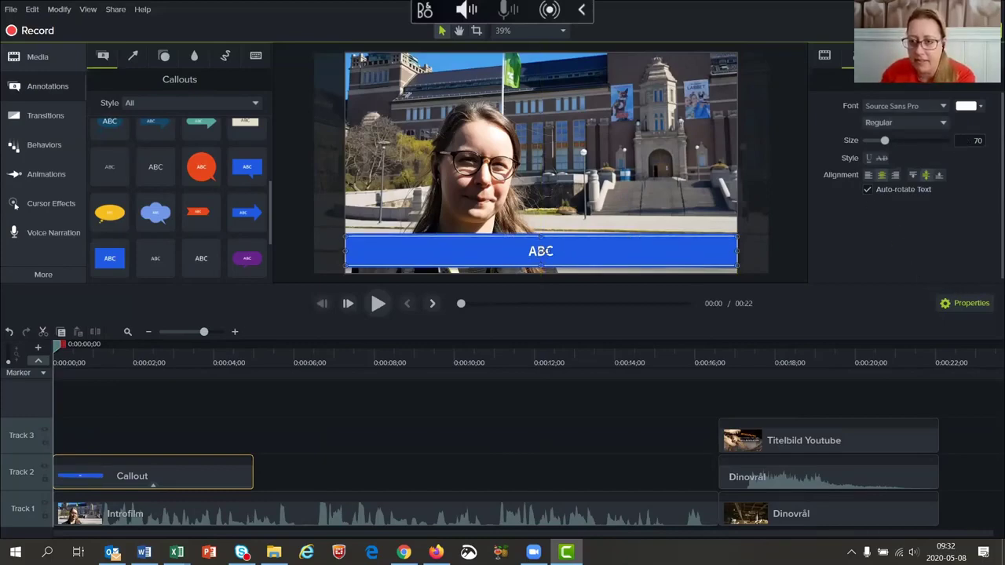
pyautogui.click(971, 139)
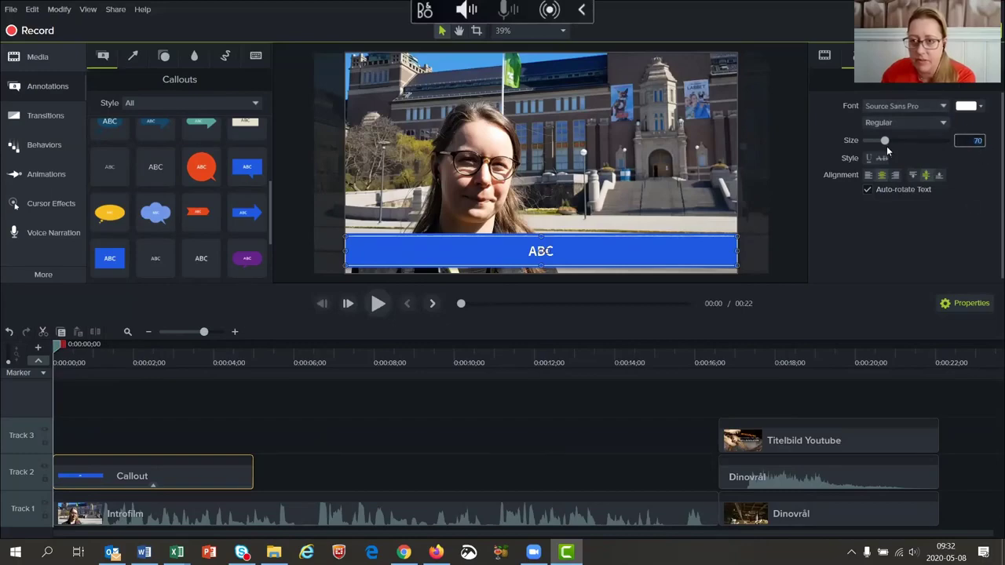
pyautogui.scroll(-3, 887, 143)
pyautogui.click(974, 141)
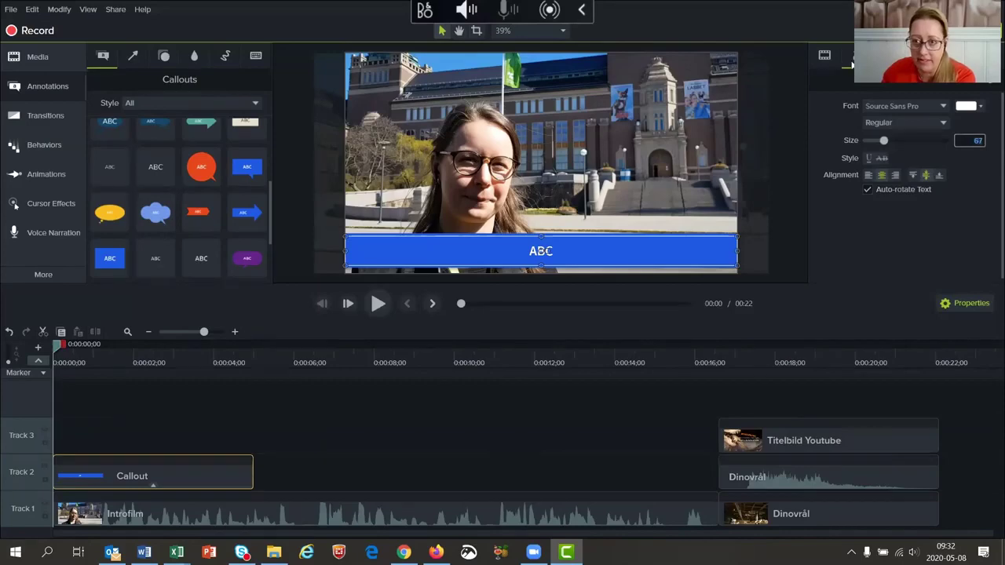
pyautogui.write('50')
pyautogui.press('Return')
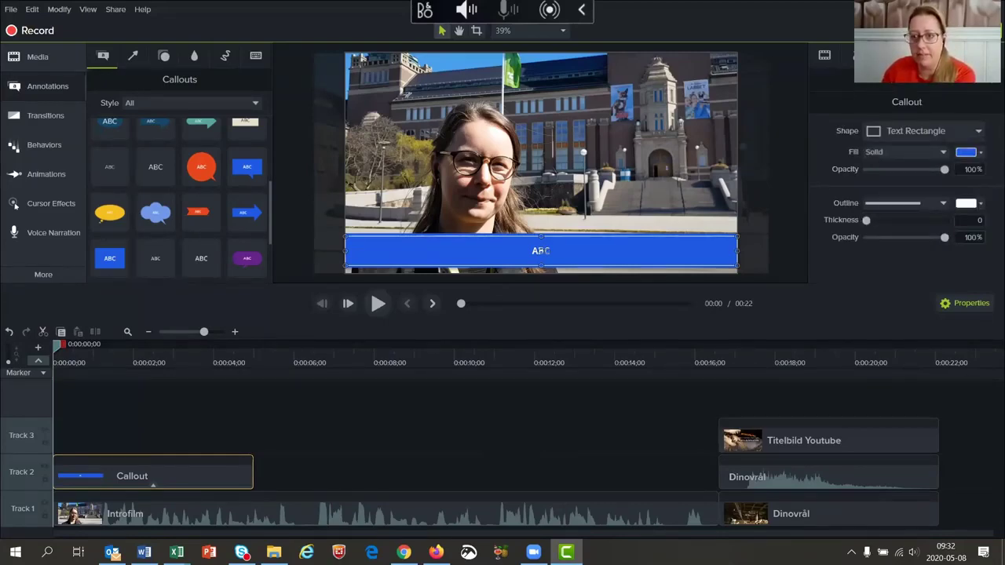
# - Change the callout band's fill to black and its fill opacity to 40%
pyautogui.click(981, 153)
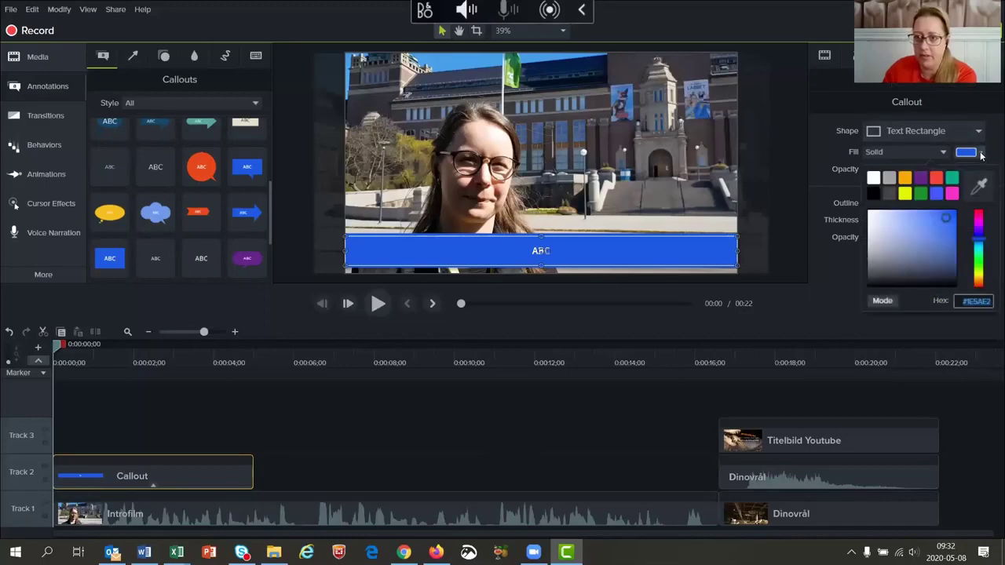
pyautogui.click(874, 194)
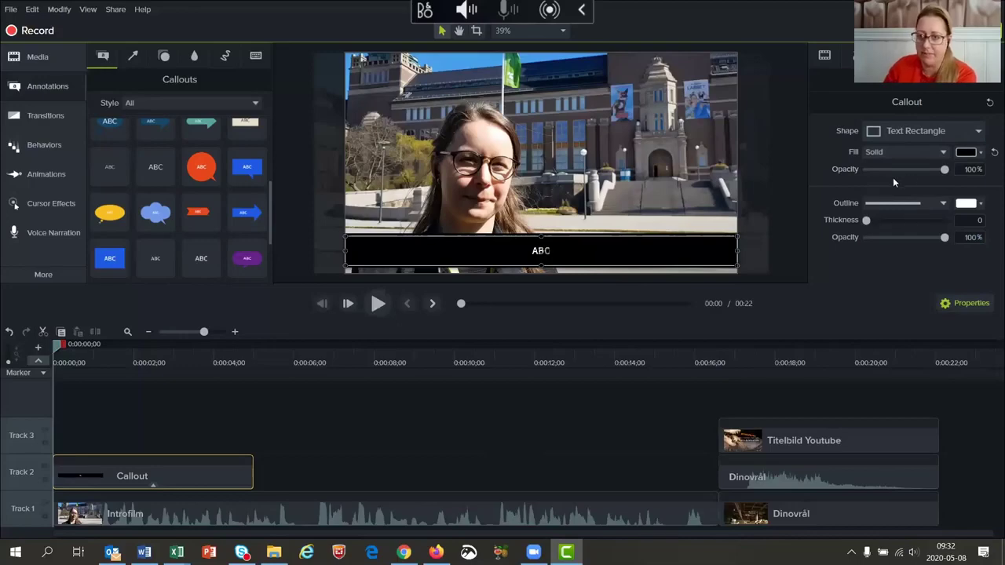
pyautogui.moveTo(944, 169); pyautogui.dragTo(896, 172)
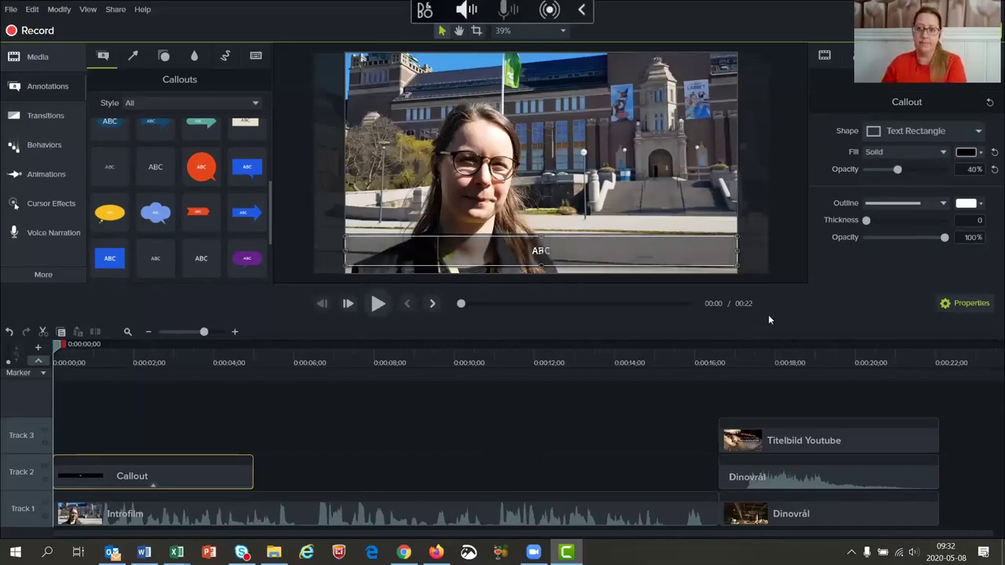
pyautogui.click(450, 453)
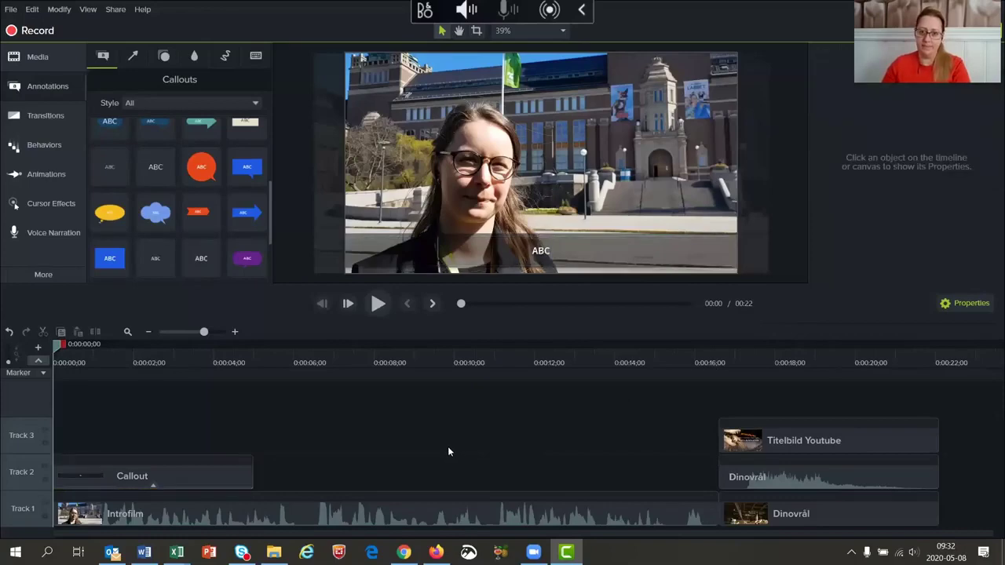
# - Enter the scripted caption "Hej och välkomna till Naturhistoriska riksmuseet och utställningen Fossil och evolution." in the callout, breaking the line after "riksmuseet"
pyautogui.click(231, 477)
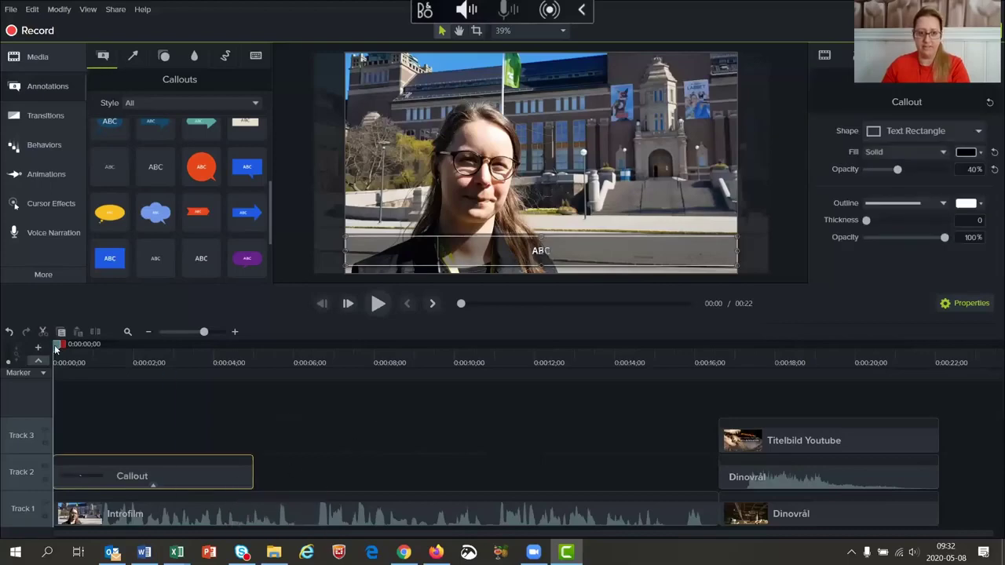
pyautogui.moveTo(54, 344); pyautogui.dragTo(59, 344)
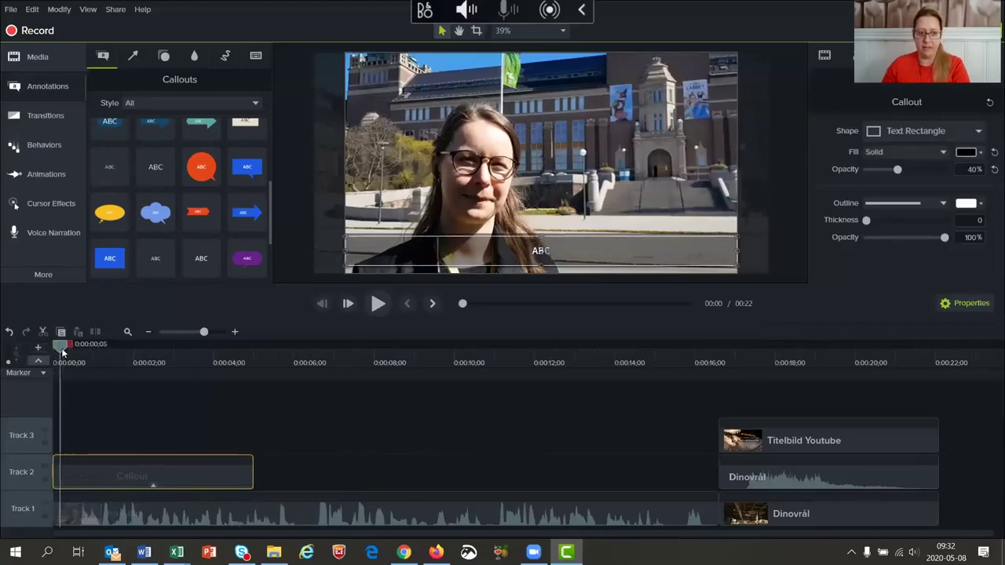
pyautogui.doubleClick(567, 251)
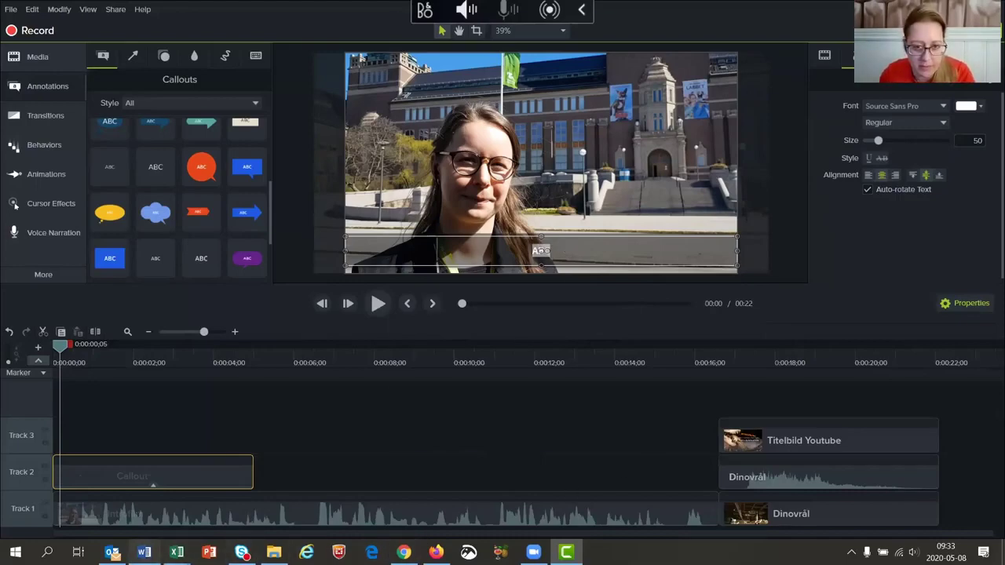
pyautogui.click(144, 552)
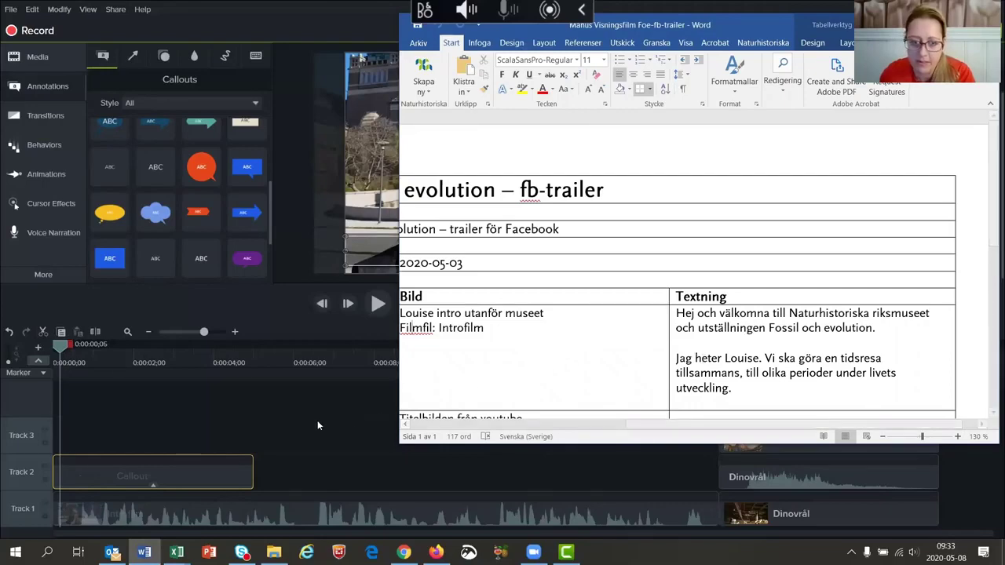
pyautogui.click(293, 379)
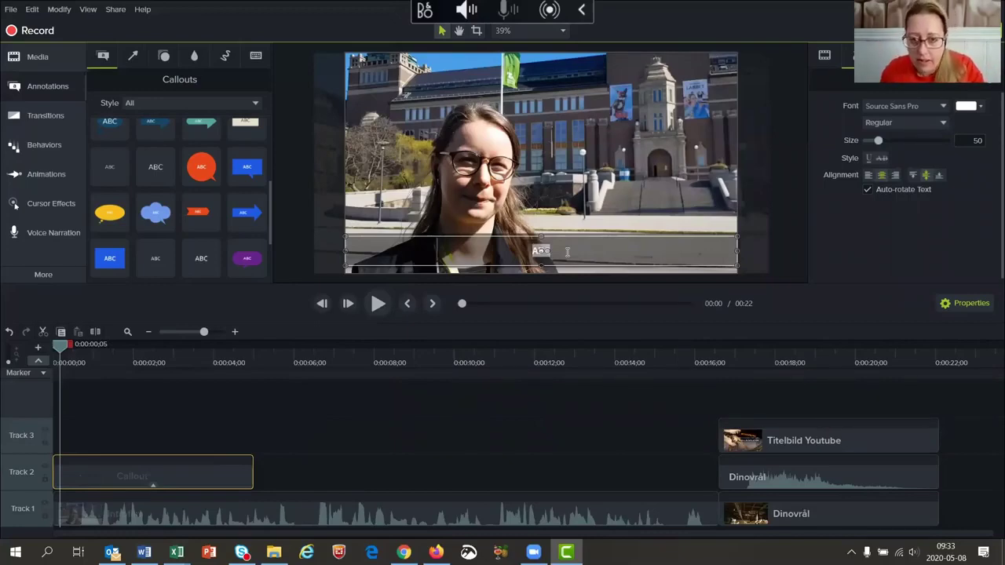
pyautogui.write('H')
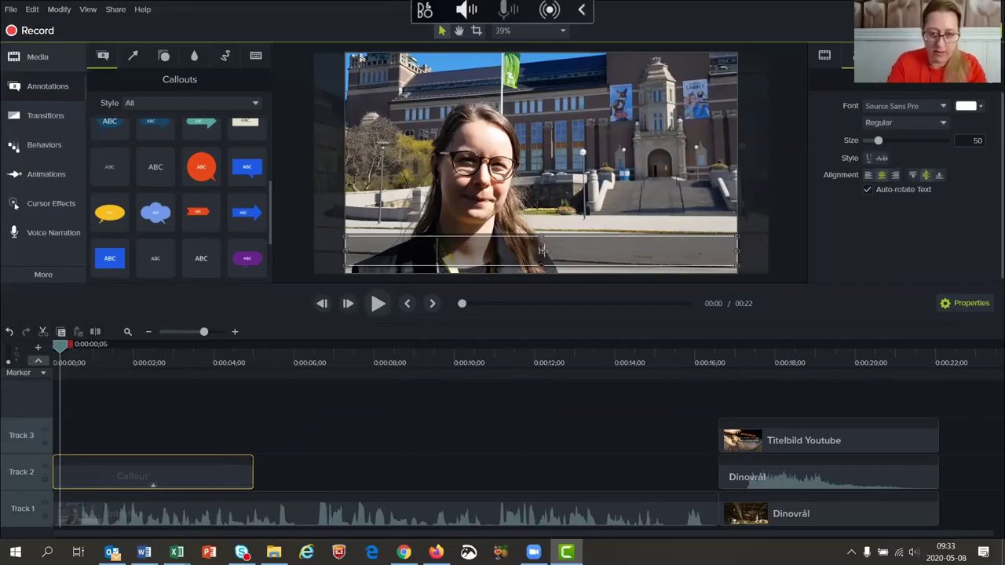
pyautogui.write('ej och välkomna')
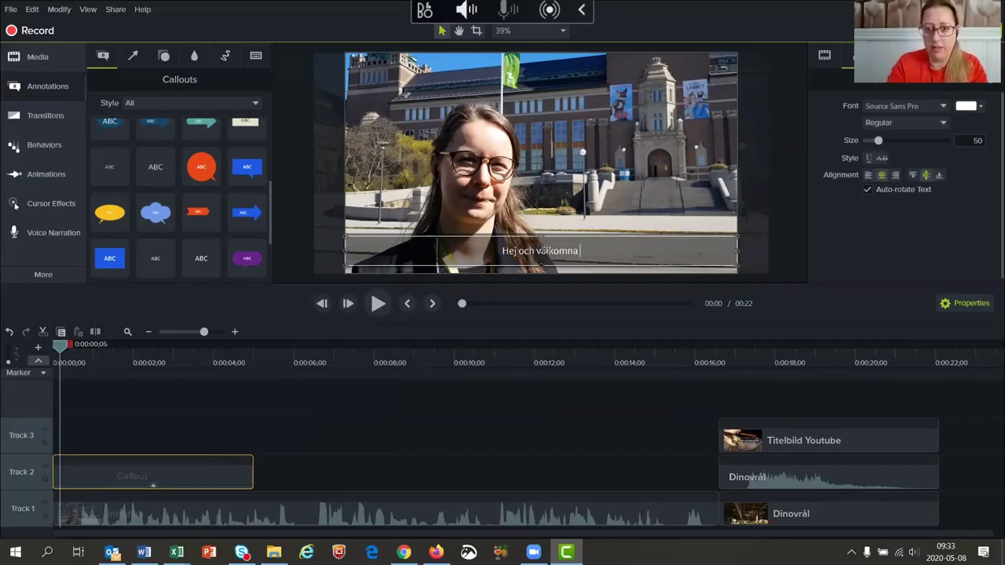
pyautogui.write(' till Naturhistoriska riksmuseet och utställningen Fossil och evolution.')
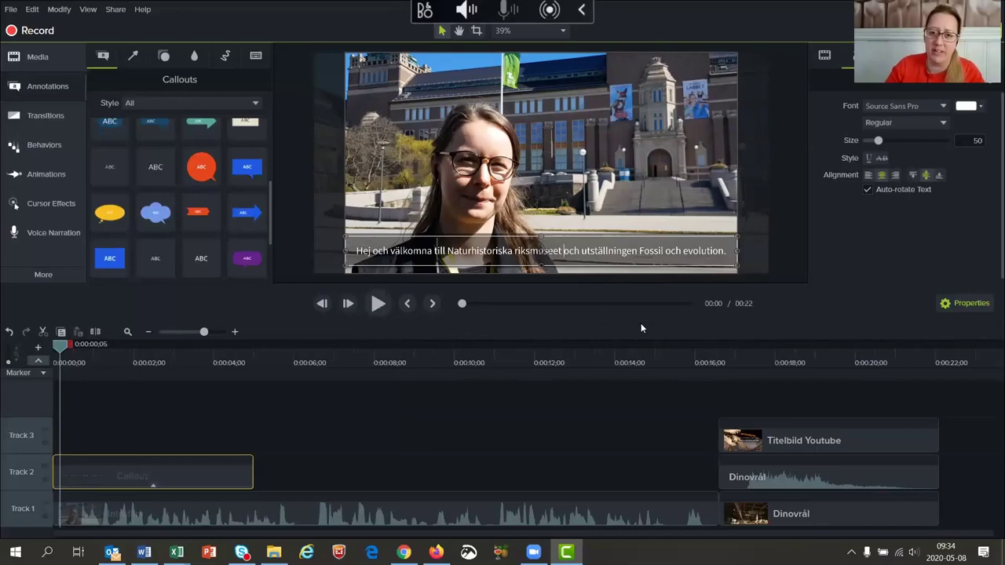
pyautogui.press('Return')
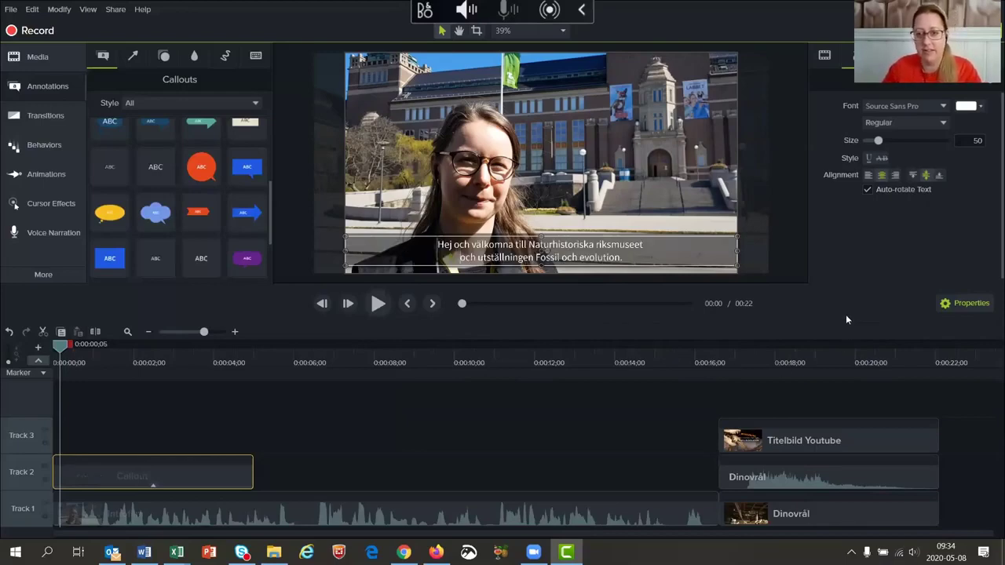
pyautogui.click(796, 271)
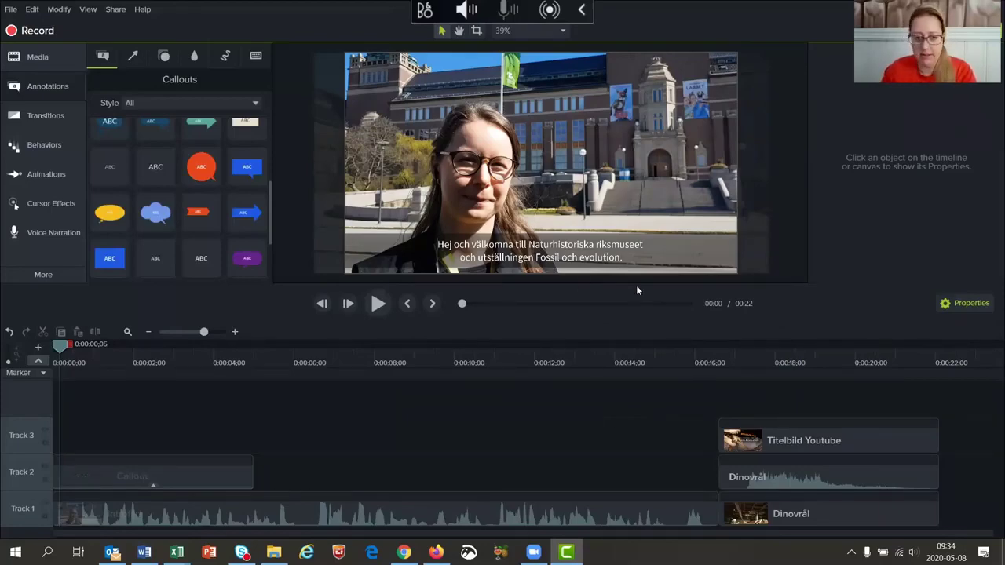
# - Play the intro from the start to find where the greeting ends, and extend the caption callout to 0:00:06;08
pyautogui.moveTo(63, 348)
pyautogui.mouseDown()
pyautogui.moveTo(103, 351)
pyautogui.moveTo(54, 348)
pyautogui.mouseUp()
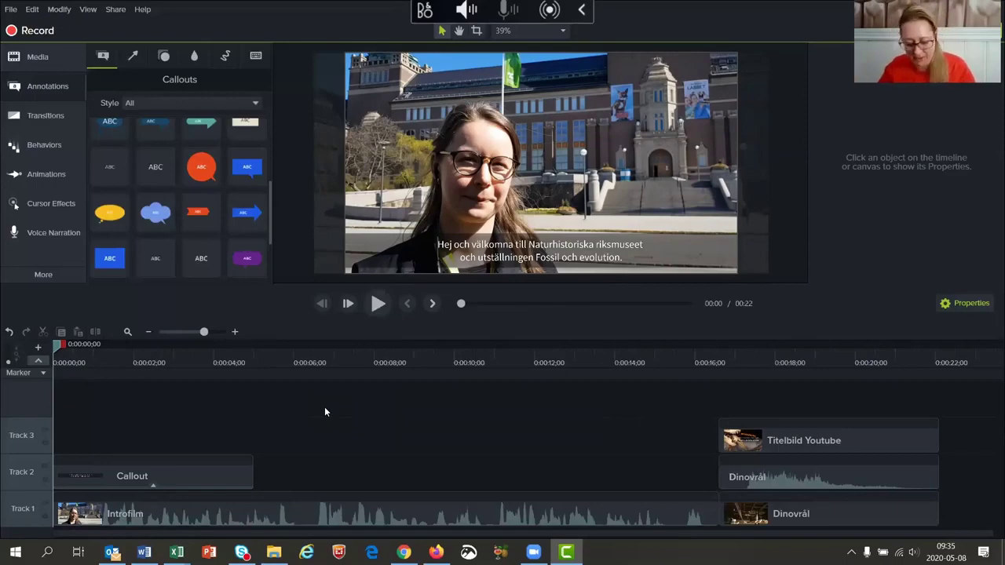
pyautogui.press('space')
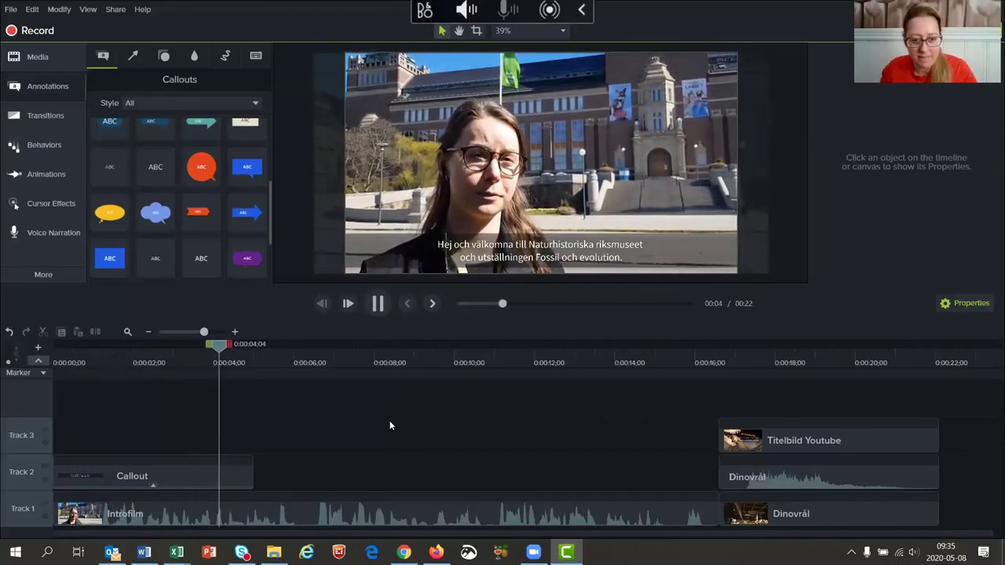
pyautogui.press('space')
pyautogui.moveTo(308, 345); pyautogui.dragTo(305, 350)
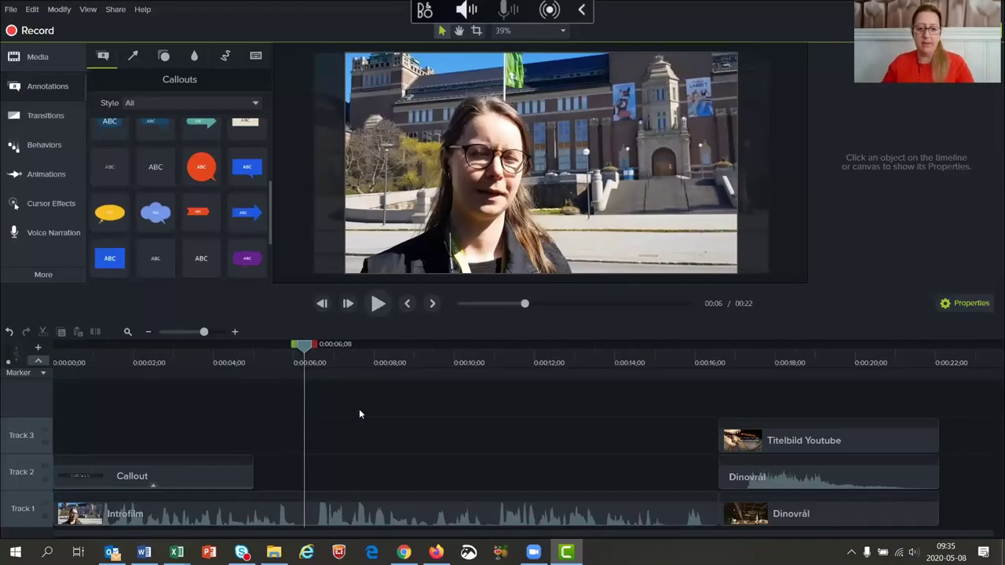
pyautogui.click(216, 471)
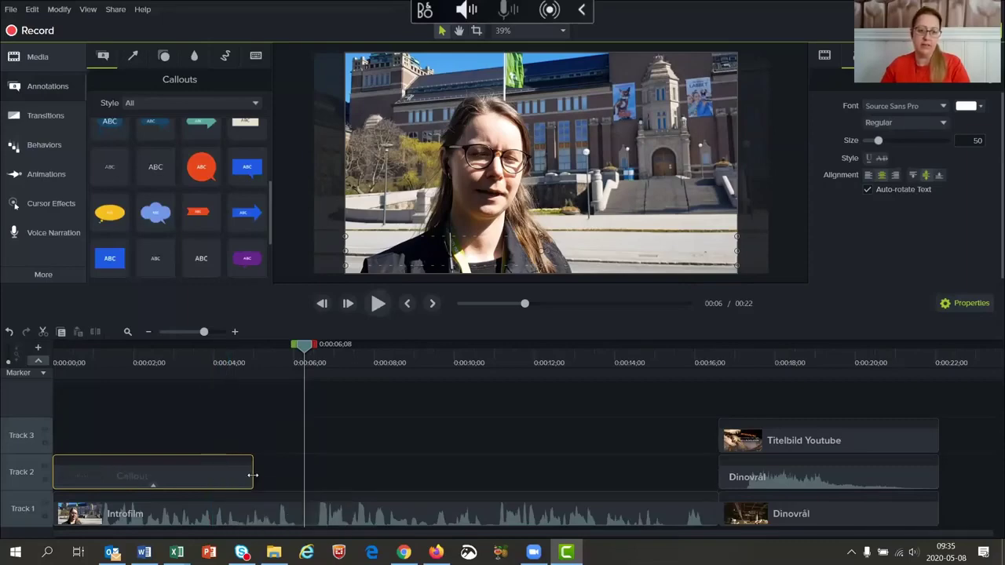
pyautogui.moveTo(253, 475); pyautogui.dragTo(303, 476)
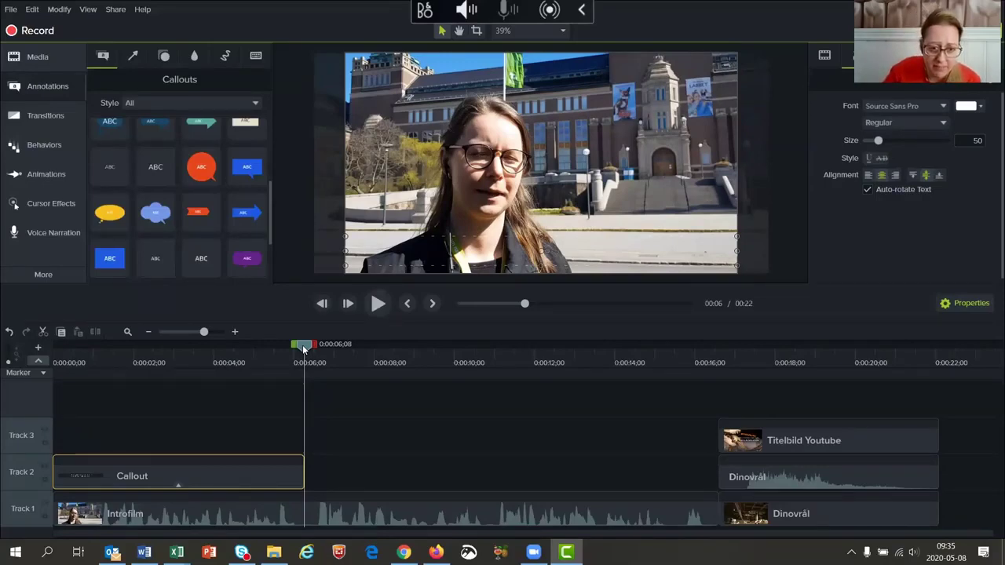
# - Check the caption around its end point and place the playhead just past the callout at 0:00:06;11
pyautogui.moveTo(303, 344); pyautogui.dragTo(267, 355)
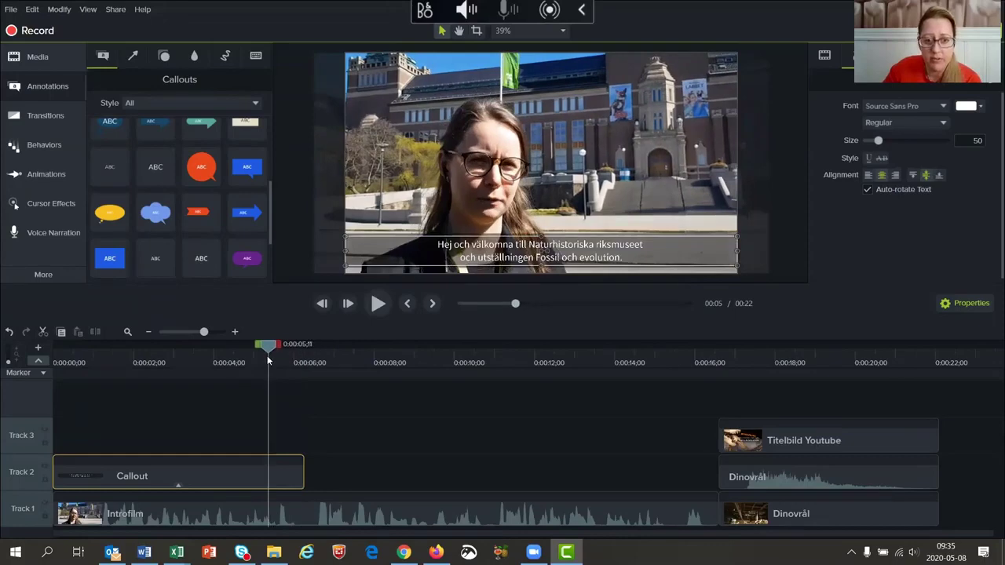
pyautogui.click(303, 351)
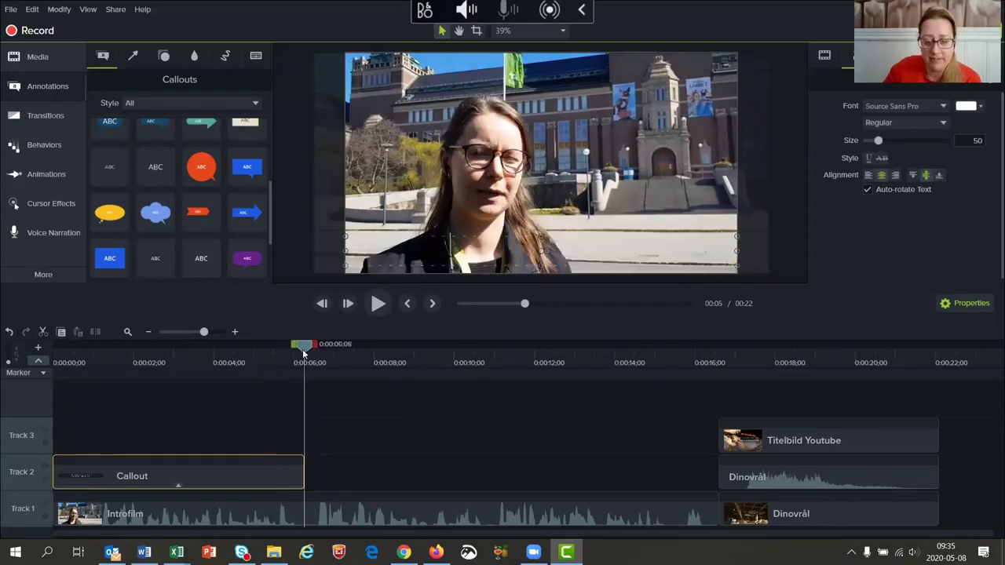
pyautogui.moveTo(302, 349); pyautogui.dragTo(307, 351)
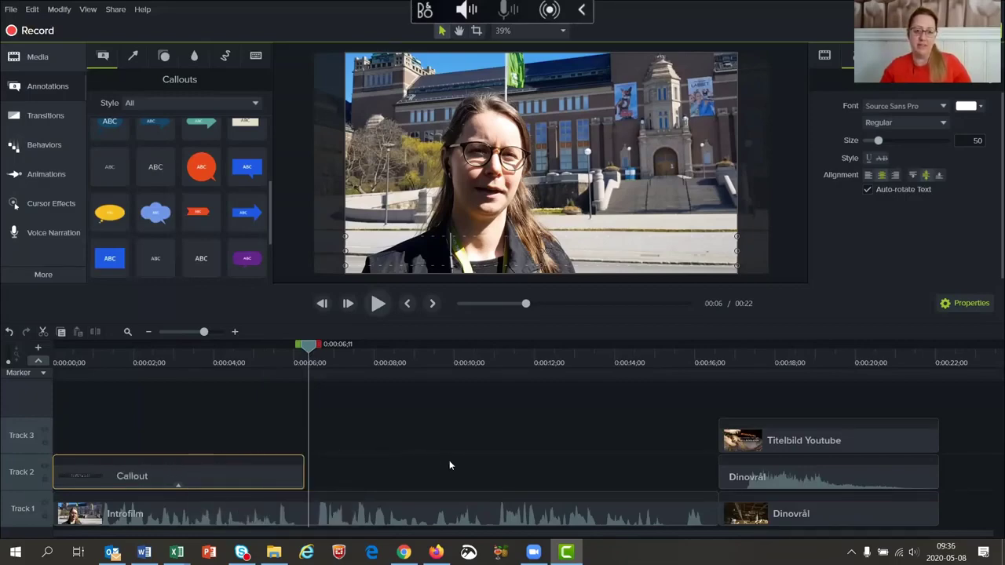
pyautogui.rightClick(284, 481)
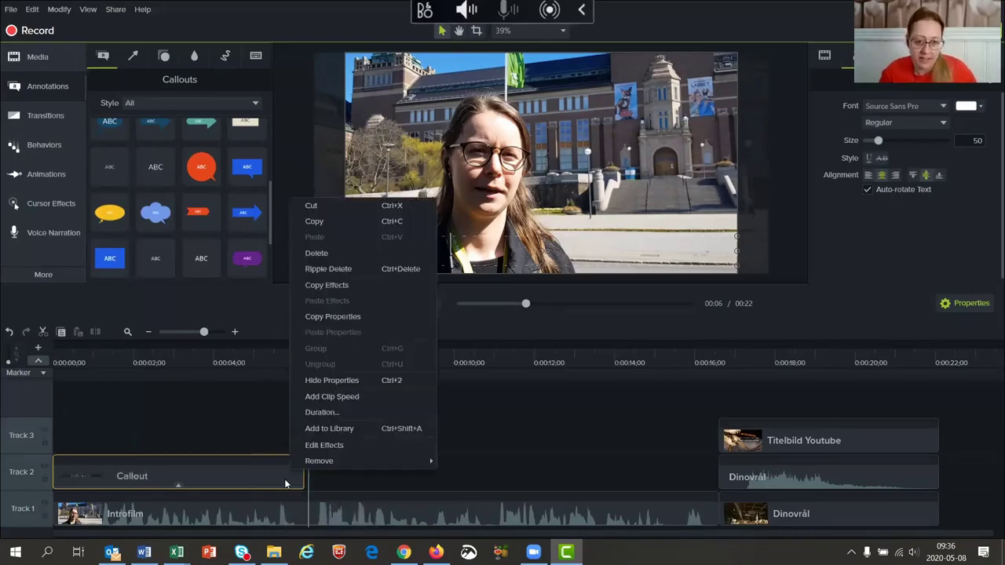
pyautogui.click(244, 420)
pyautogui.click(241, 473)
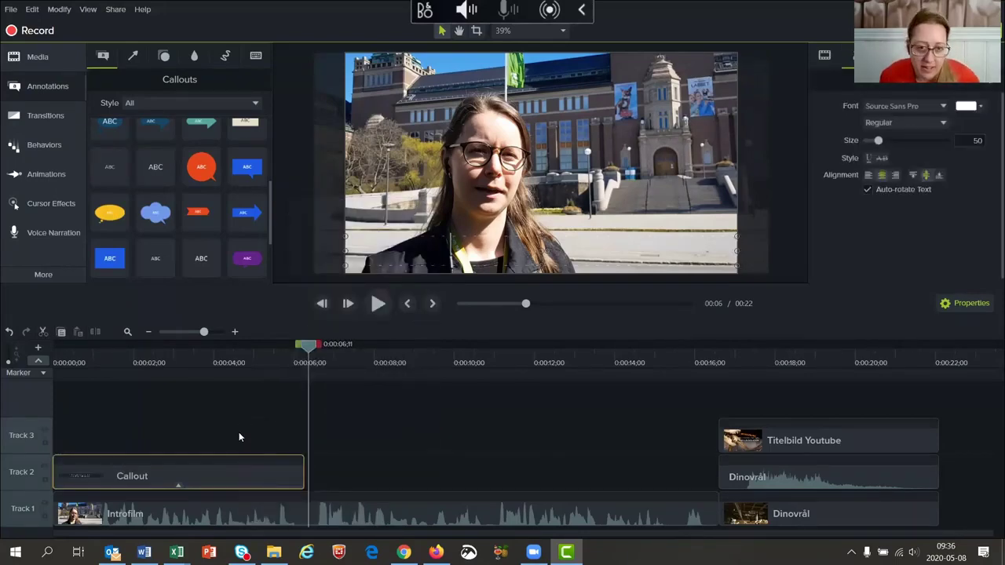
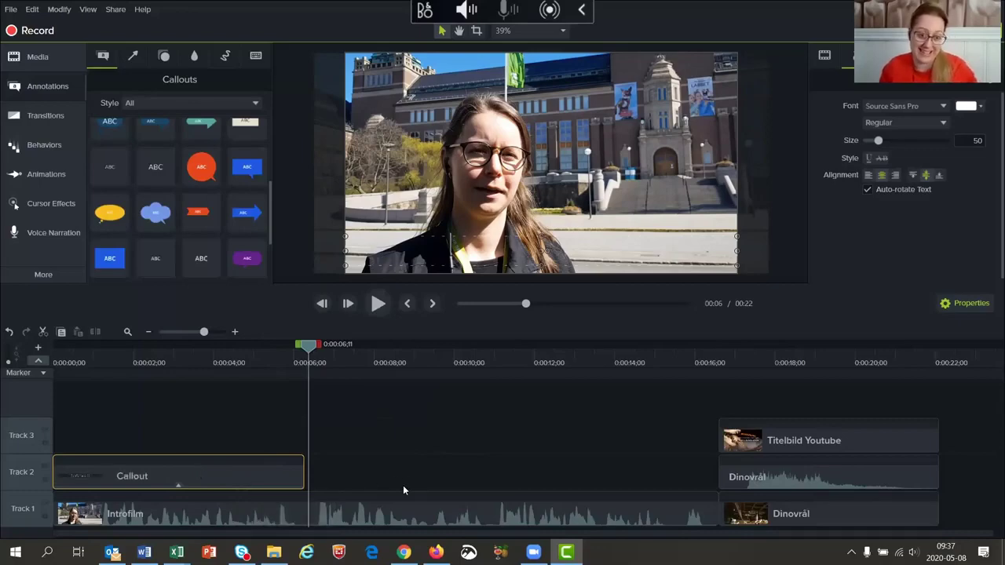
# - Copy the greeting caption callout on Track 2
pyautogui.rightClick(259, 476)
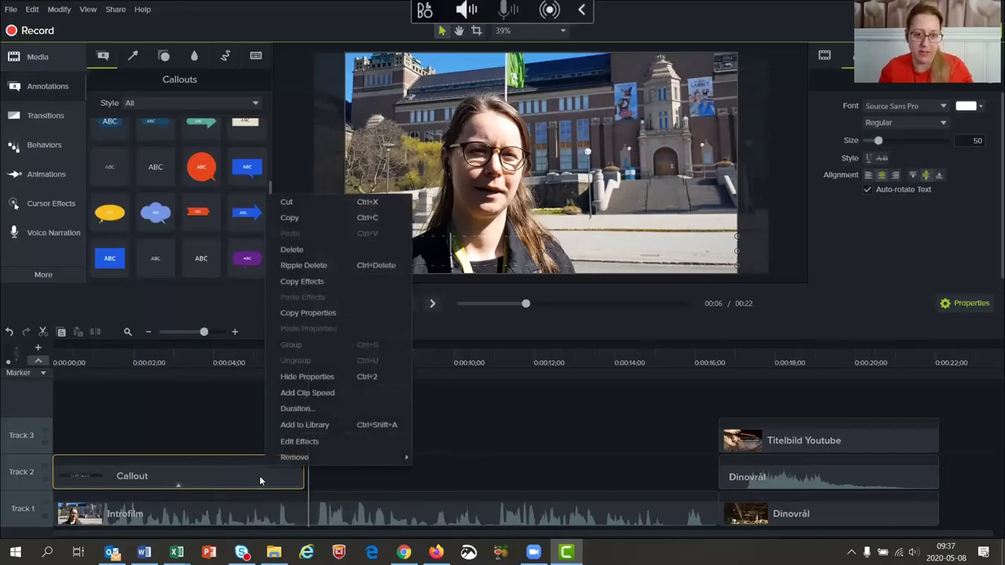
pyautogui.click(299, 219)
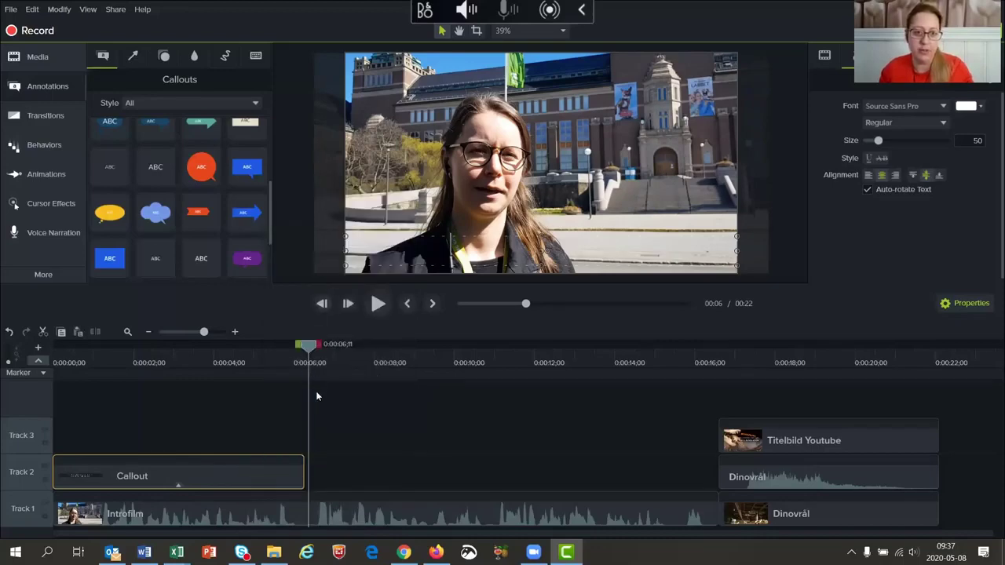
# - Paste the copied greeting callout on Track 2 and place it with a small gap after the first callout
pyautogui.rightClick(346, 471)
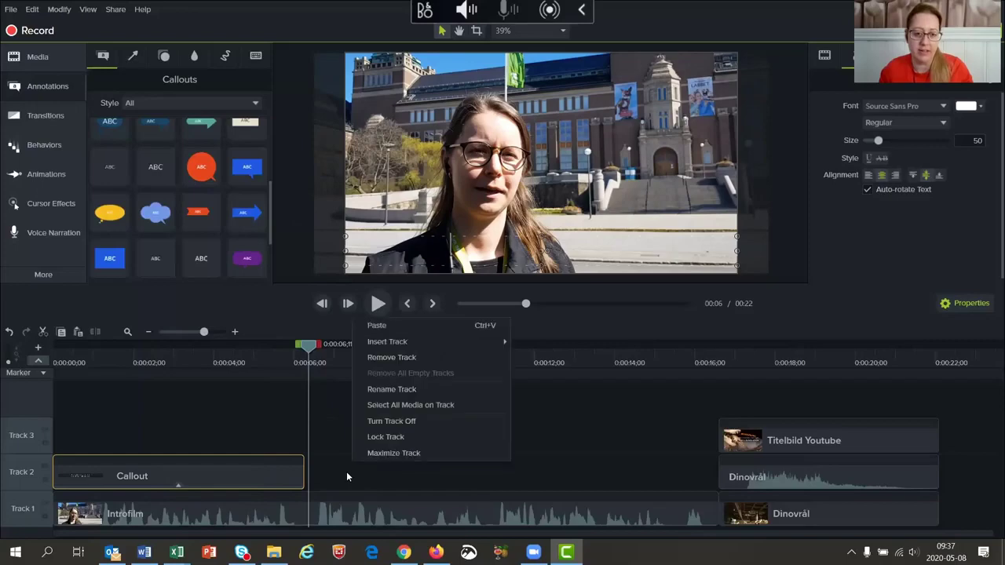
pyautogui.click(380, 326)
pyautogui.moveTo(422, 476); pyautogui.dragTo(388, 479)
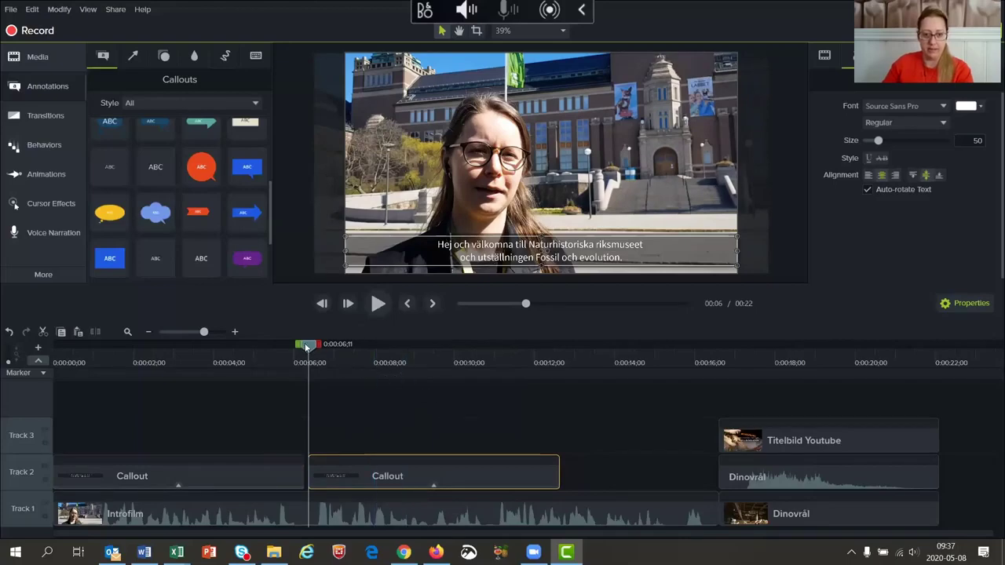
pyautogui.moveTo(370, 464); pyautogui.dragTo(403, 478)
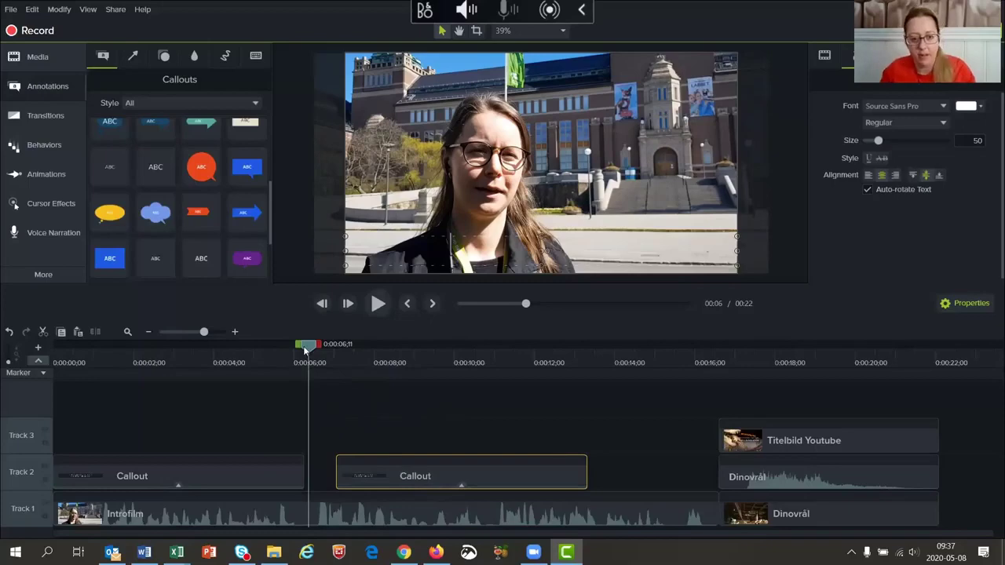
# - Place the playhead at 0:00:10;00 over the pasted callout and read its scripted caption in the Word manuscript
pyautogui.moveTo(305, 351); pyautogui.dragTo(405, 347)
pyautogui.click(451, 361)
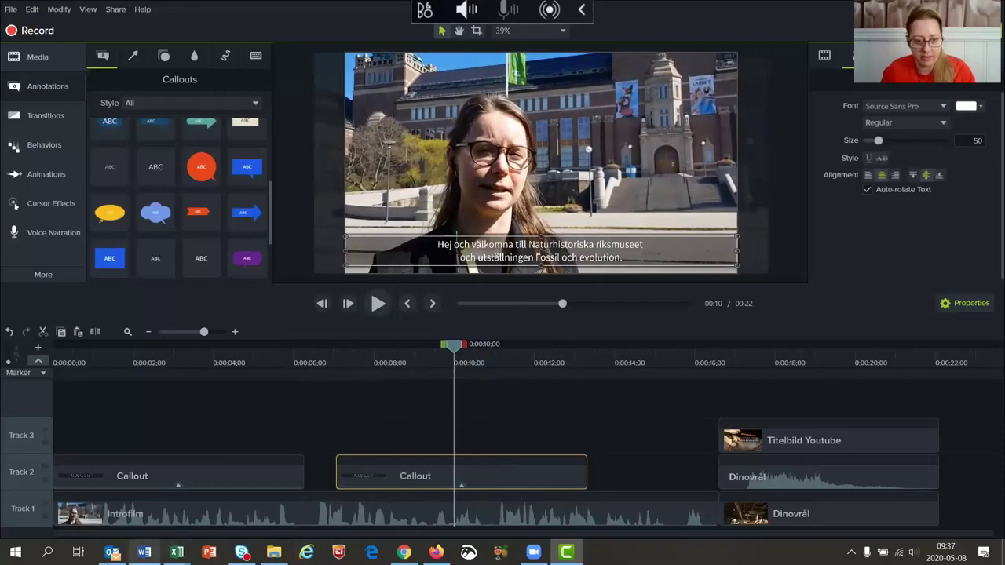
pyautogui.click(144, 552)
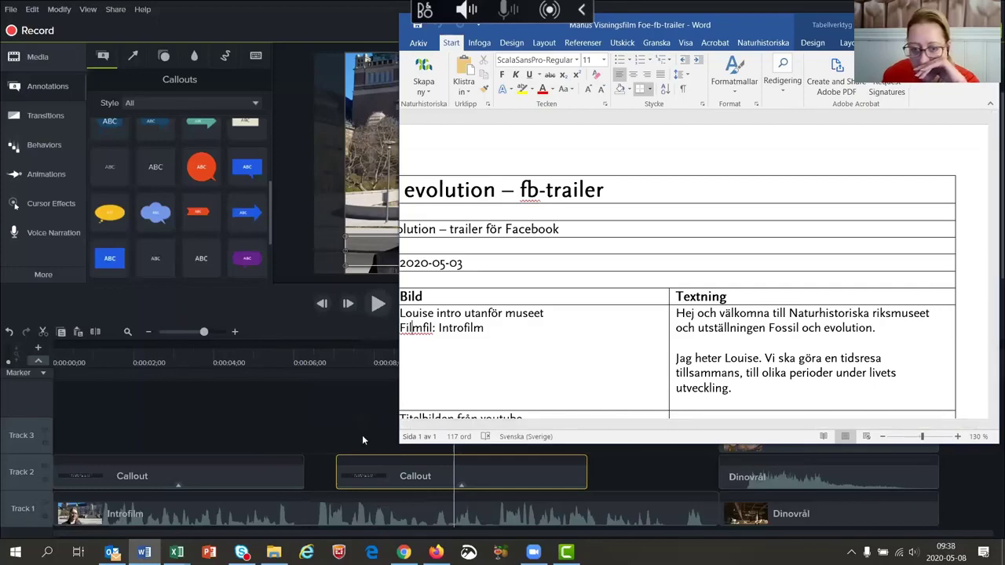
pyautogui.click(341, 427)
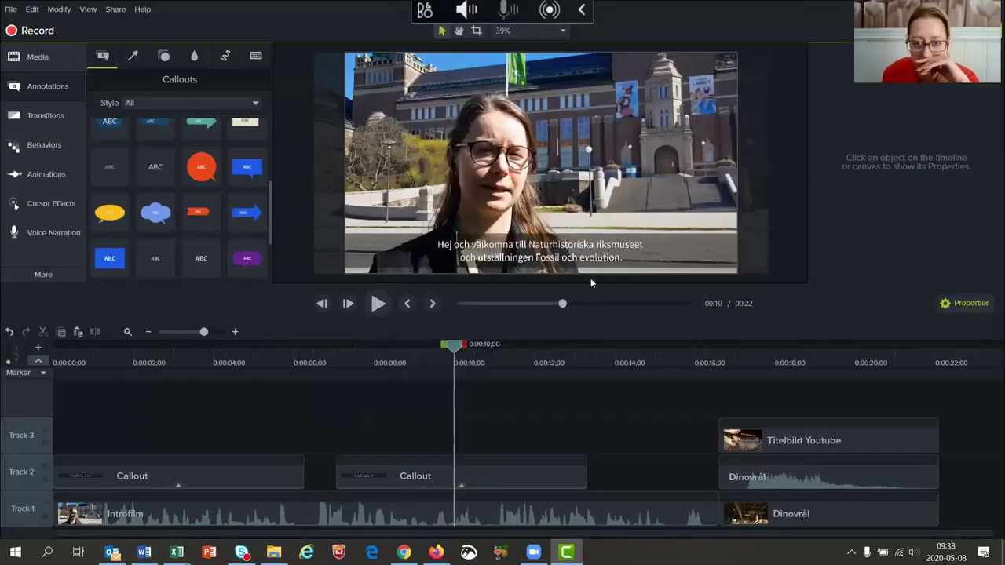
# - Replace the second callout's text with the presenter's scripted name introduction and "Vi ska göra en tidsresa tillsammans, till olika perioder under livets utveckling."
pyautogui.doubleClick(599, 252)
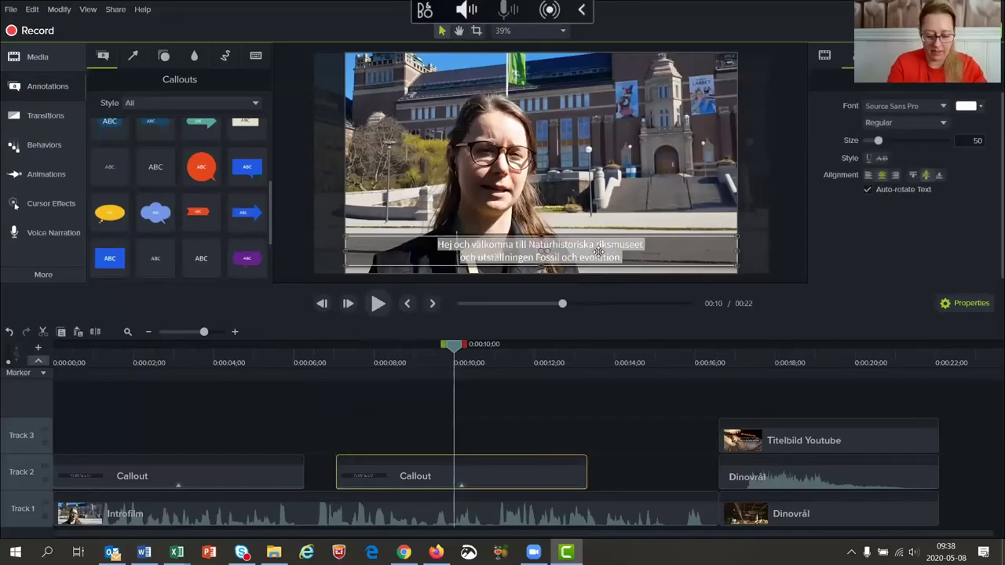
pyautogui.write('Jag heter ')
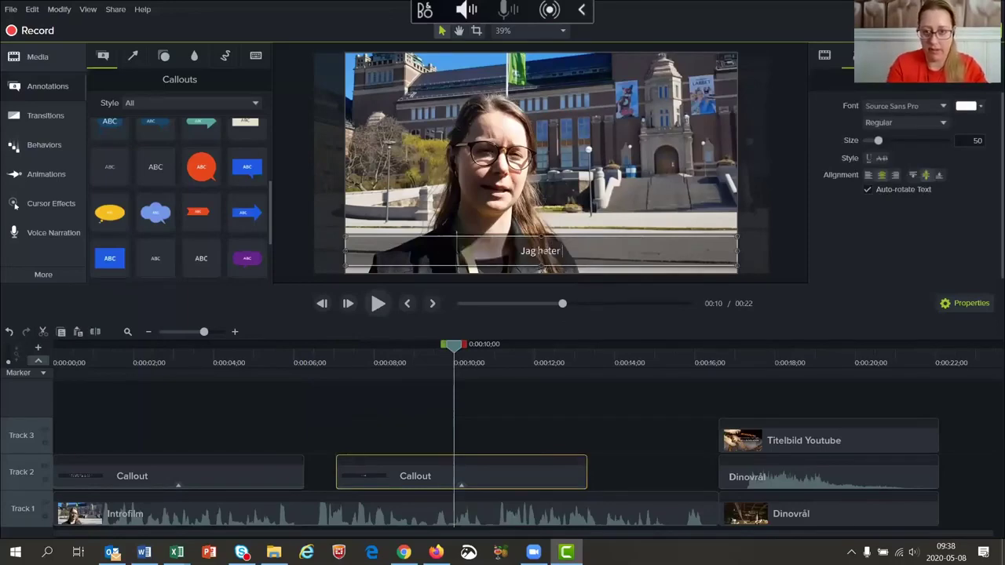
pyautogui.write('Louise. Vi')
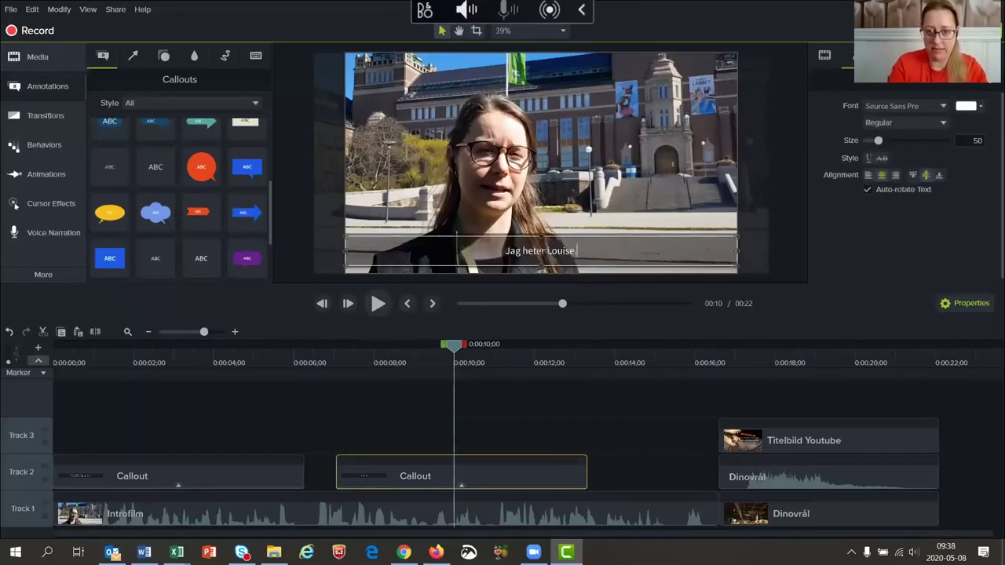
pyautogui.write(' ska gör')
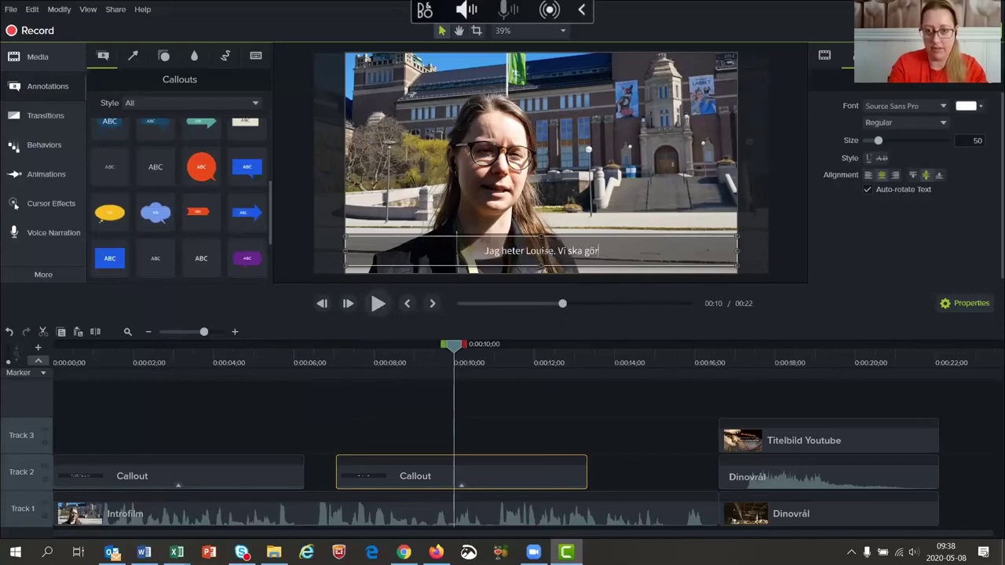
pyautogui.write('a en tids')
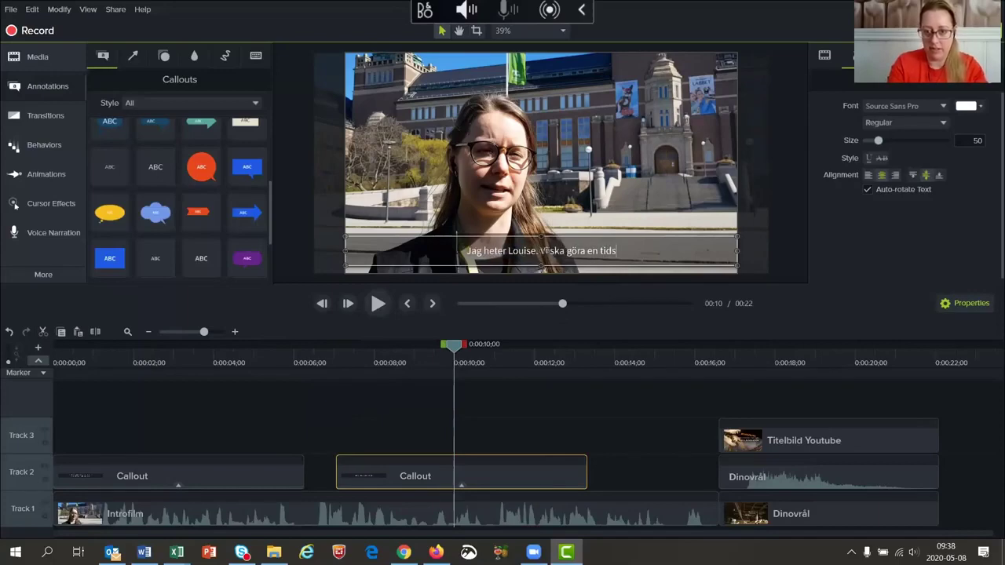
pyautogui.write('resa tillsam')
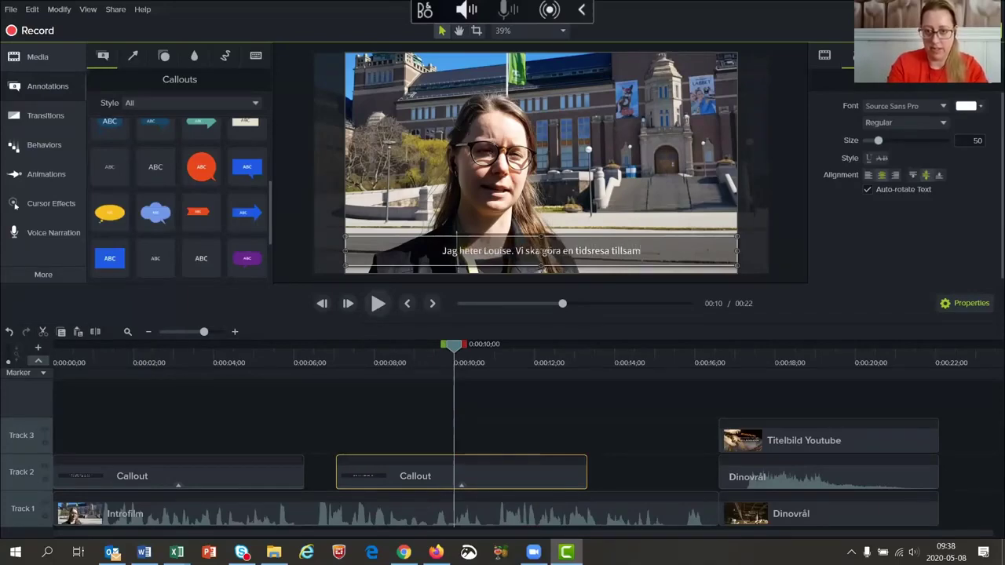
pyautogui.write('mans, till ol')
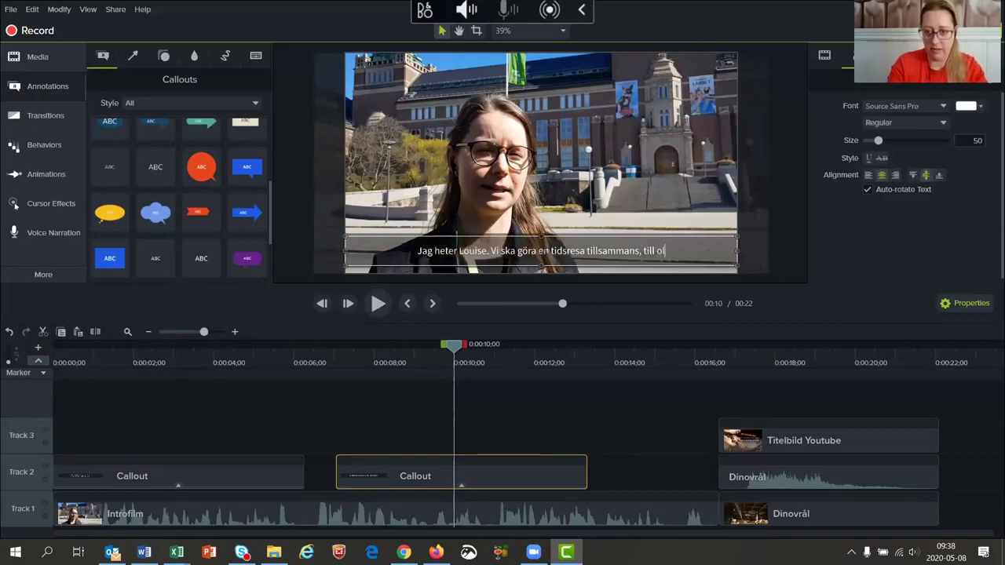
pyautogui.write('ika period')
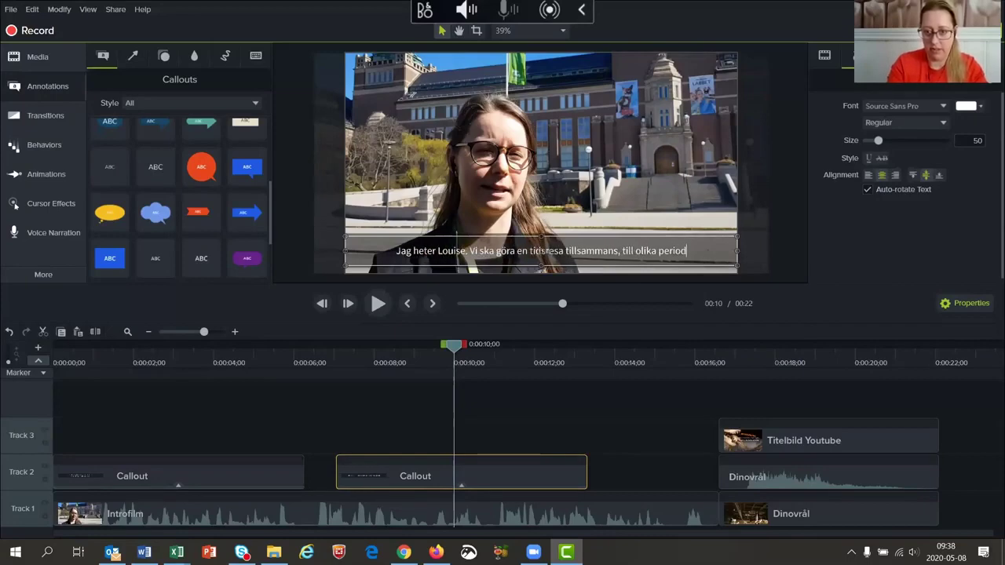
pyautogui.write('er under livets ute')
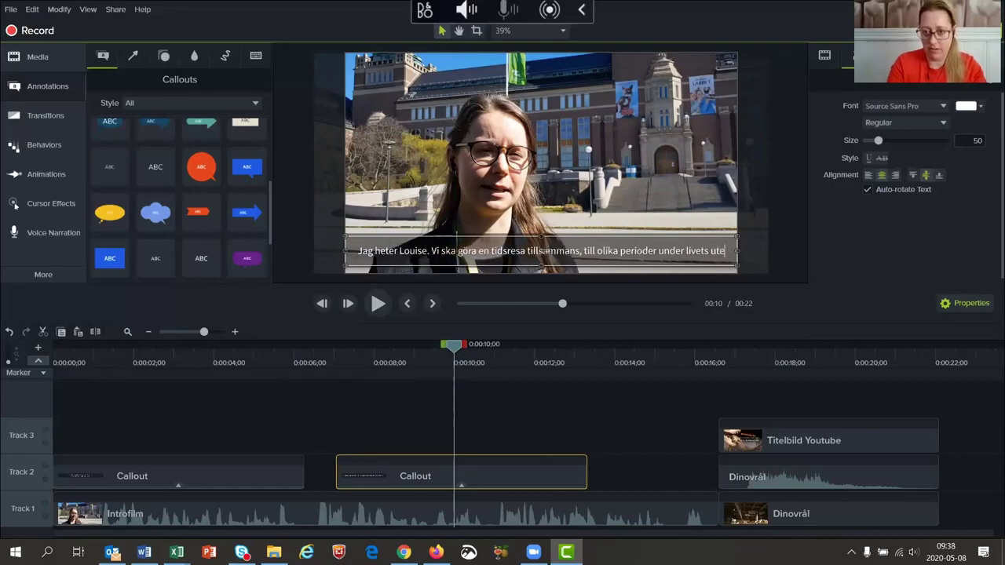
pyautogui.press('BackSpace')
pyautogui.write('veckling.')
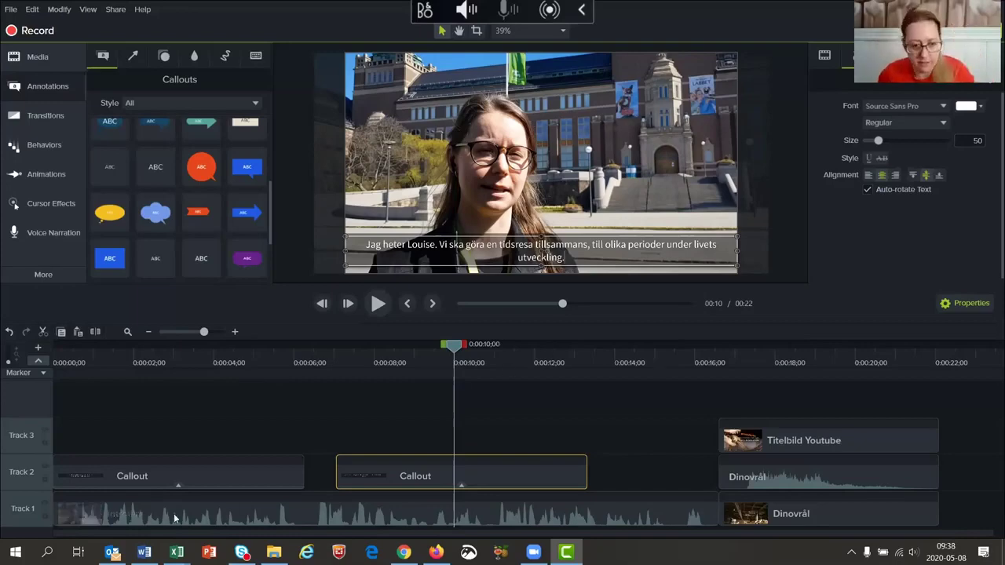
# - Check the second caption against the Word script and break its line after "tillsammans,"
pyautogui.click(144, 552)
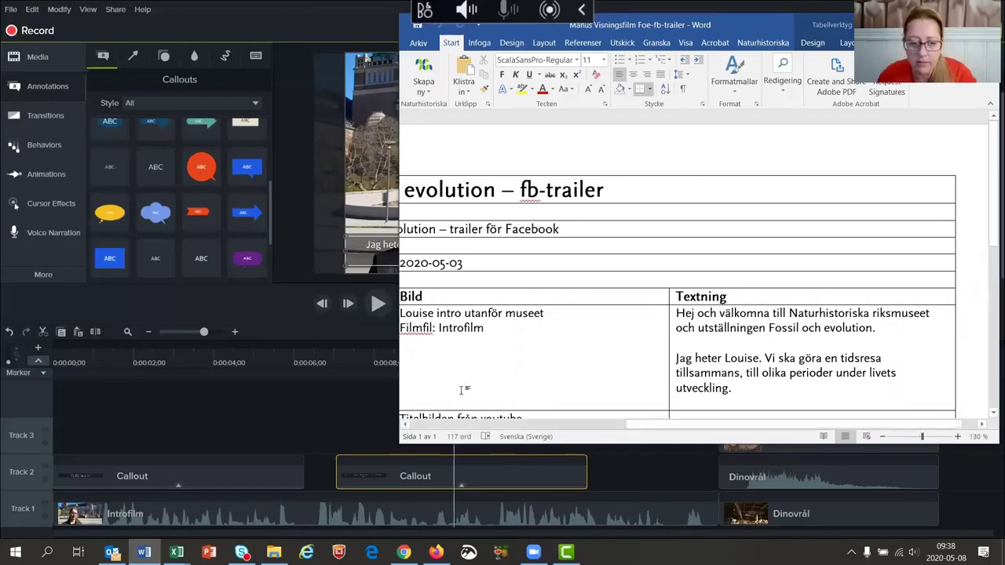
pyautogui.click(340, 397)
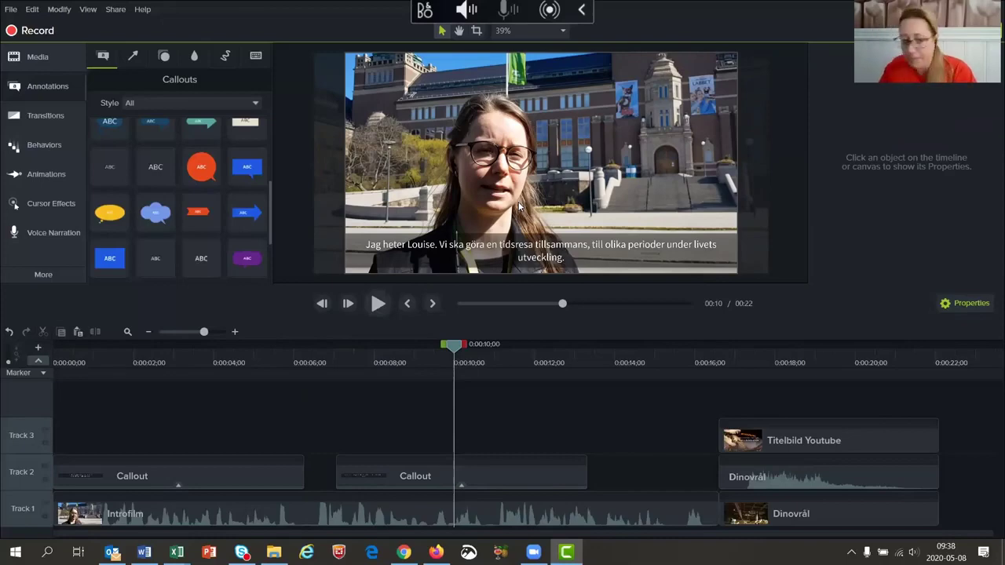
pyautogui.click(594, 245)
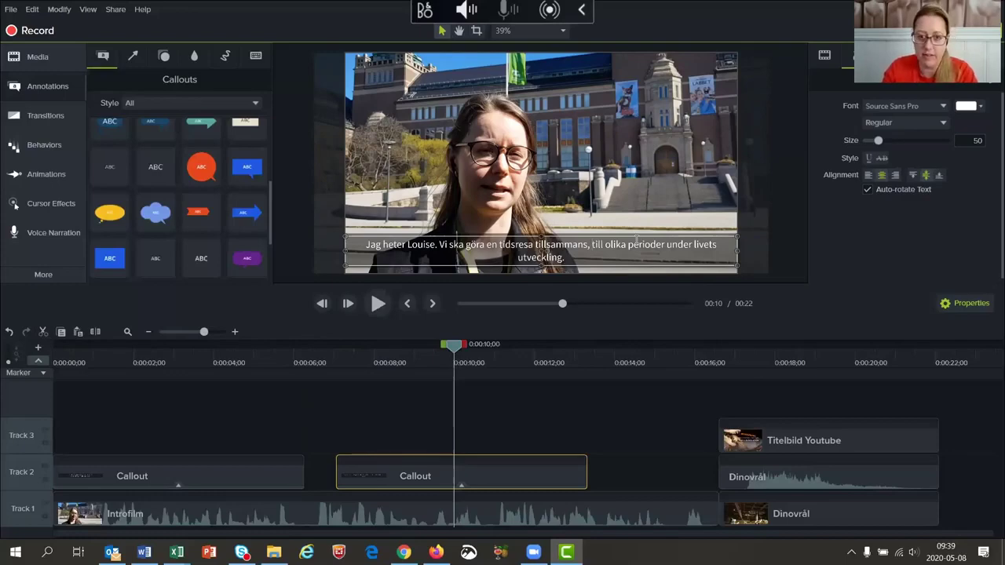
pyautogui.press('Return')
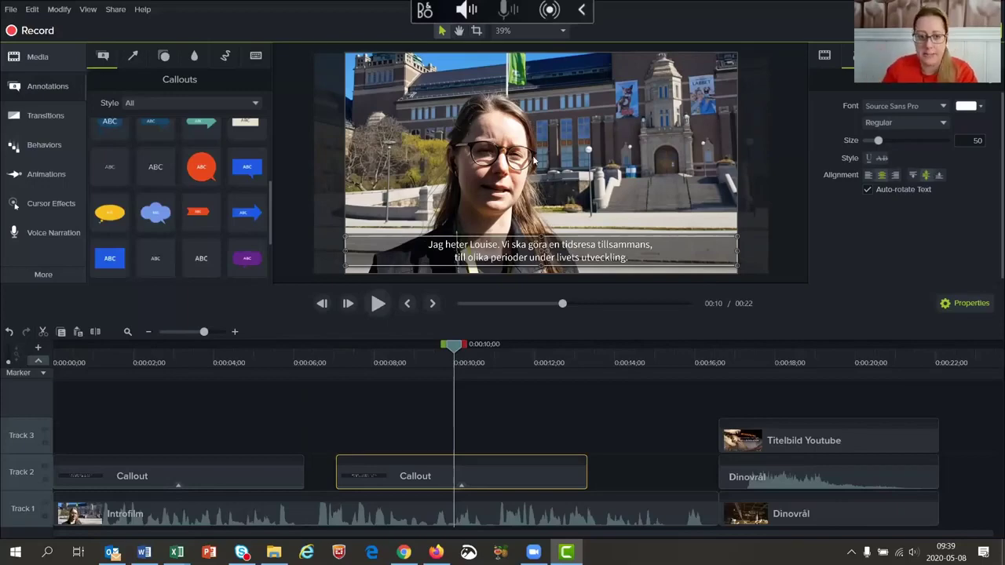
# - Place the playhead at 0:00:06;13, just before the speech resumes, and move the second callout to start there
pyautogui.moveTo(405, 369); pyautogui.dragTo(306, 417)
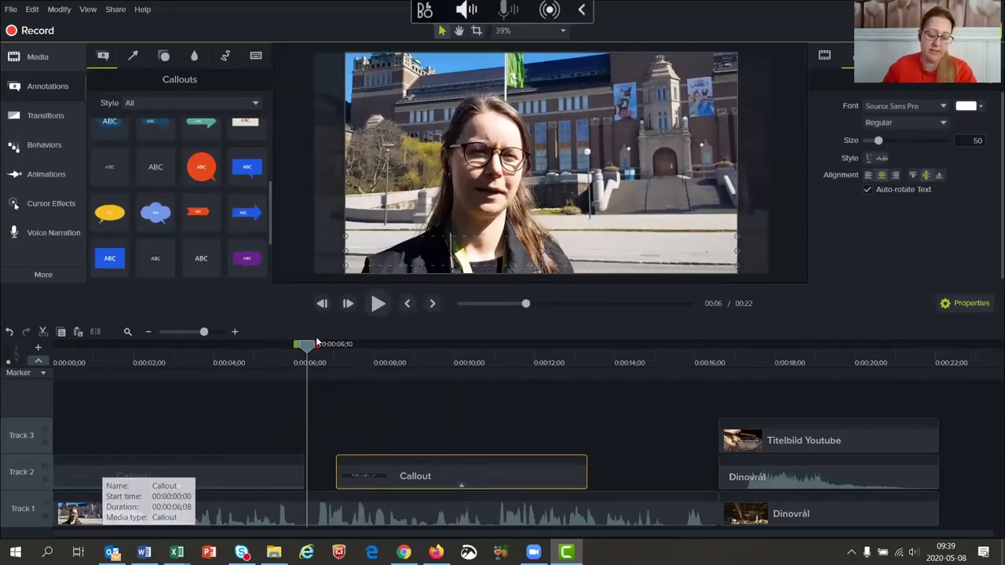
pyautogui.moveTo(308, 352); pyautogui.dragTo(313, 353)
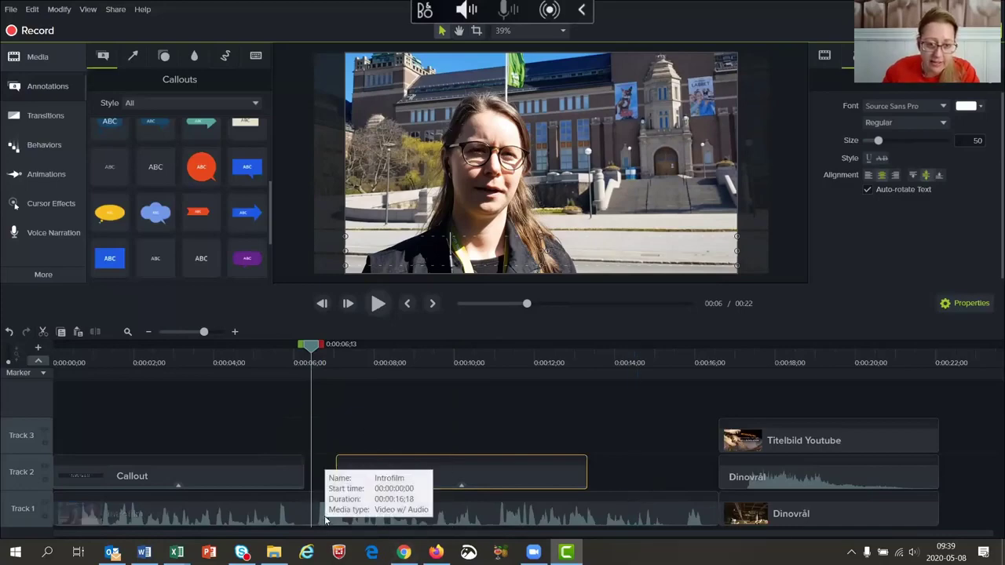
pyautogui.moveTo(311, 349)
pyautogui.mouseDown()
pyautogui.moveTo(319, 353)
pyautogui.moveTo(311, 358)
pyautogui.mouseUp()
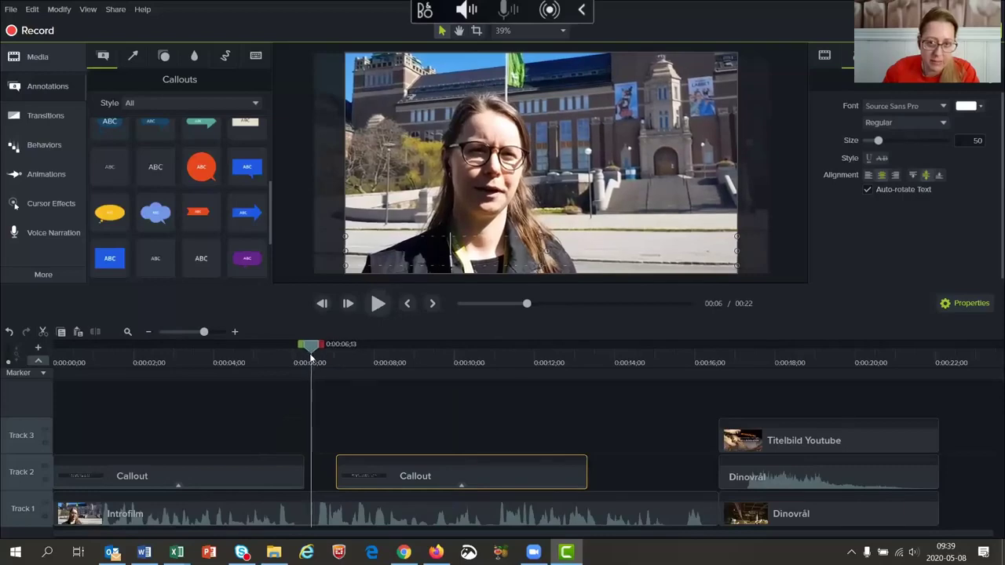
pyautogui.moveTo(510, 474); pyautogui.dragTo(490, 481)
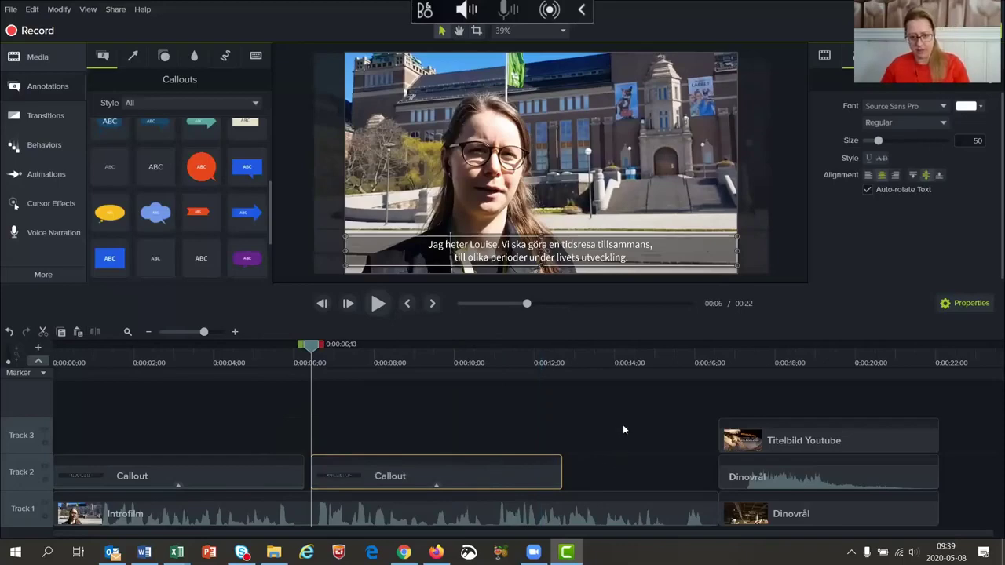
# - Play the intro to find where the speech ends, and extend the second callout to 0:00:15;21
pyautogui.press('space')
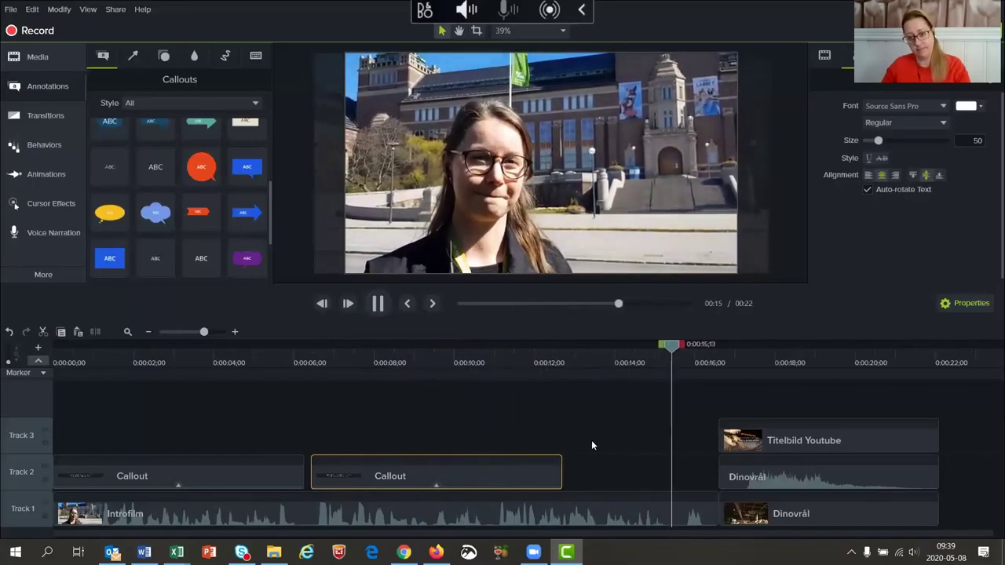
pyautogui.press('space')
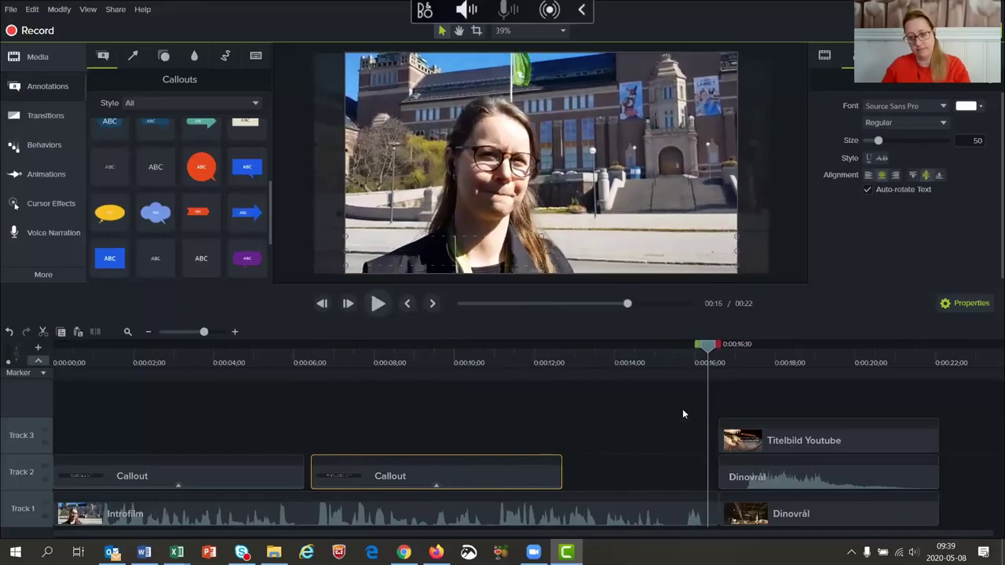
pyautogui.moveTo(704, 353); pyautogui.dragTo(683, 355)
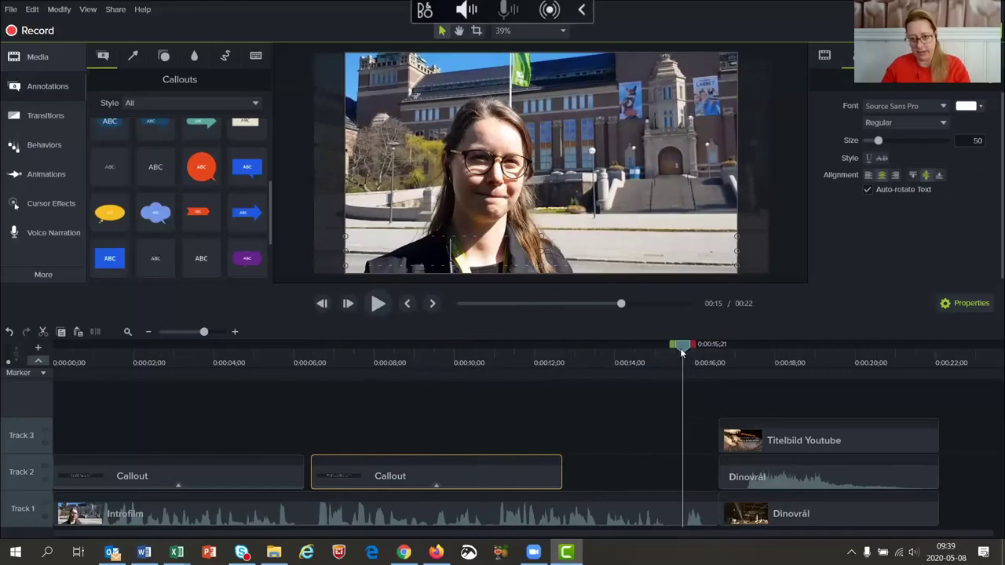
pyautogui.moveTo(561, 474); pyautogui.dragTo(681, 472)
# - Scrub through the second callout and around its end to check the caption's timing against the intro video
pyautogui.moveTo(681, 350); pyautogui.dragTo(601, 372)
pyautogui.click(479, 357)
pyautogui.moveTo(462, 407); pyautogui.dragTo(674, 423)
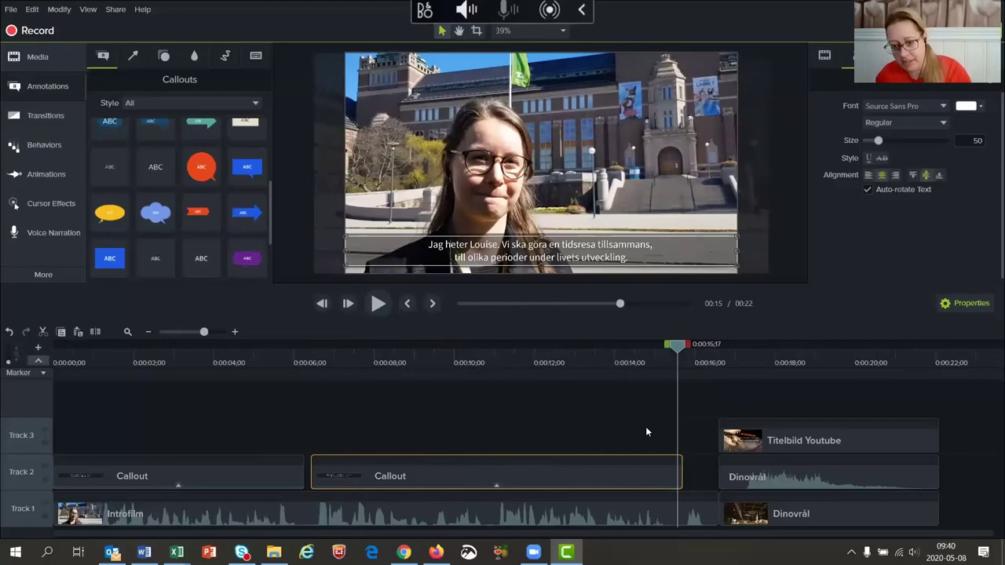
pyautogui.moveTo(677, 345)
pyautogui.mouseDown()
pyautogui.moveTo(709, 348)
pyautogui.moveTo(673, 357)
pyautogui.mouseUp()
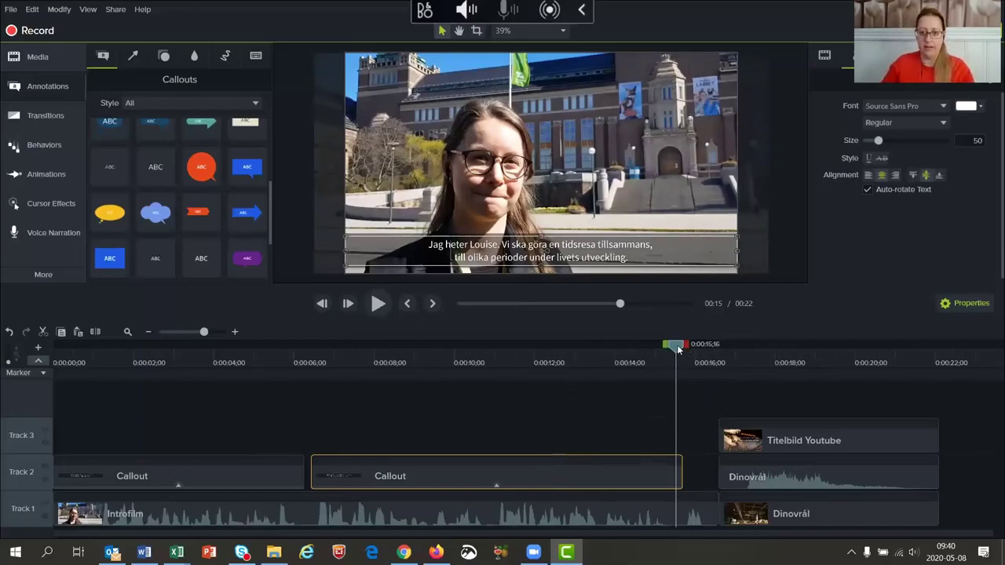
pyautogui.moveTo(678, 349); pyautogui.dragTo(666, 354)
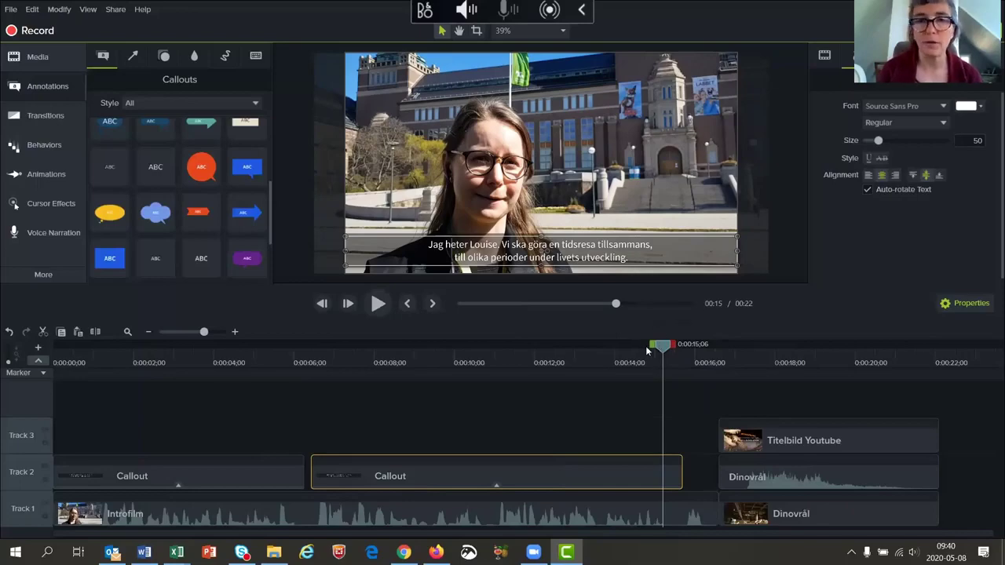
# - Deselect the second caption and return the playhead to the start of the timeline at 0:00:00;00
pyautogui.moveTo(647, 351); pyautogui.dragTo(515, 373)
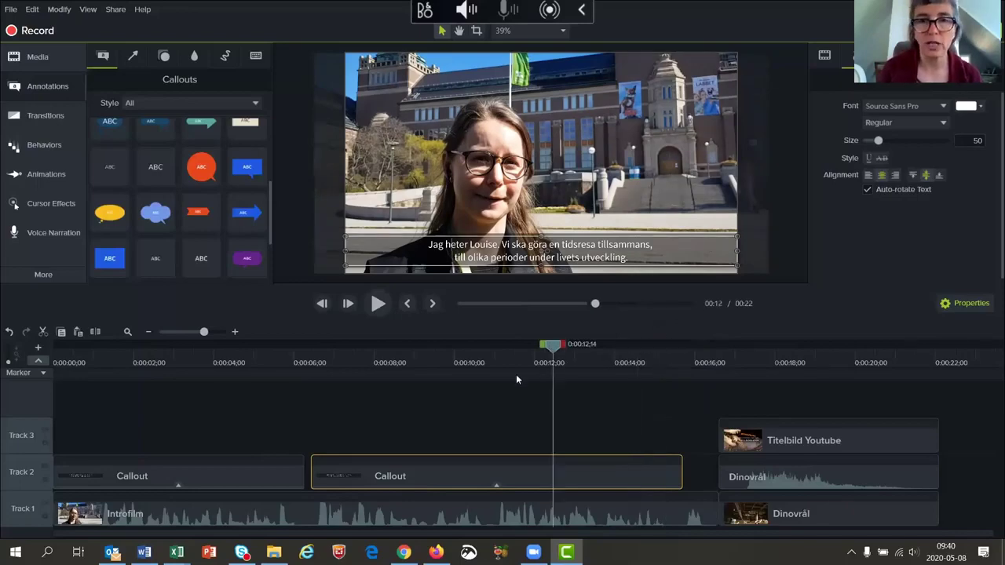
pyautogui.doubleClick(565, 254)
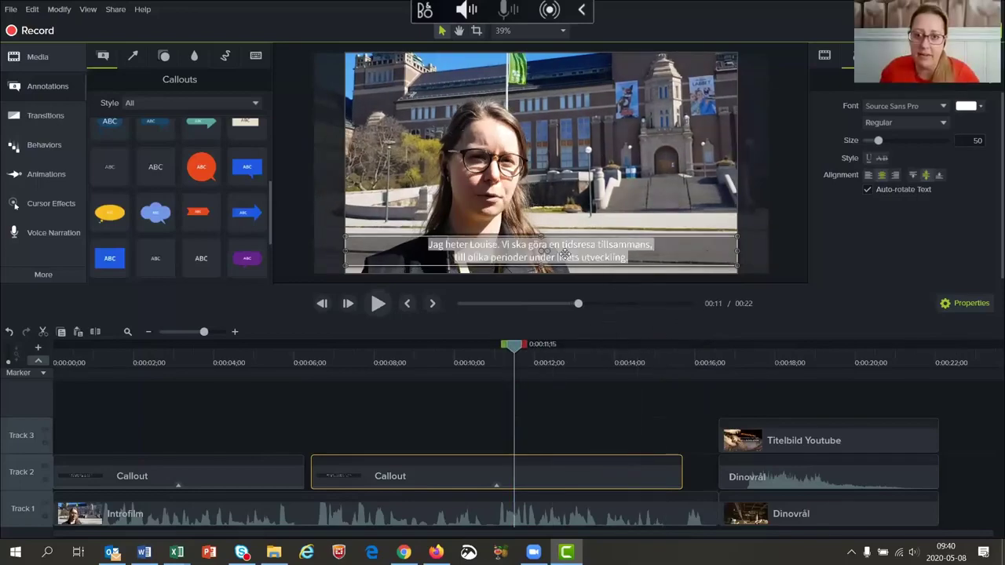
pyautogui.click(618, 409)
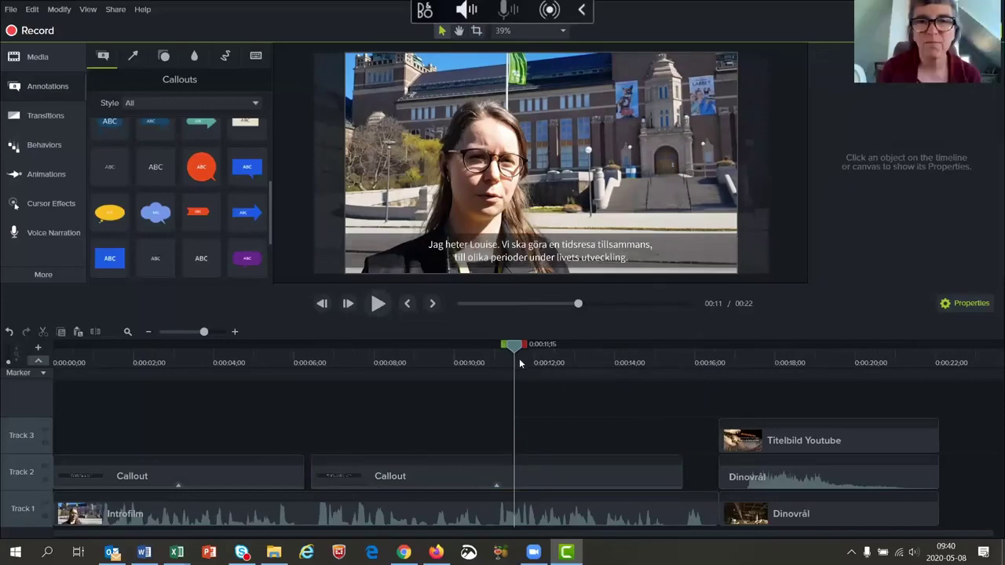
pyautogui.moveTo(507, 355); pyautogui.dragTo(28, 420)
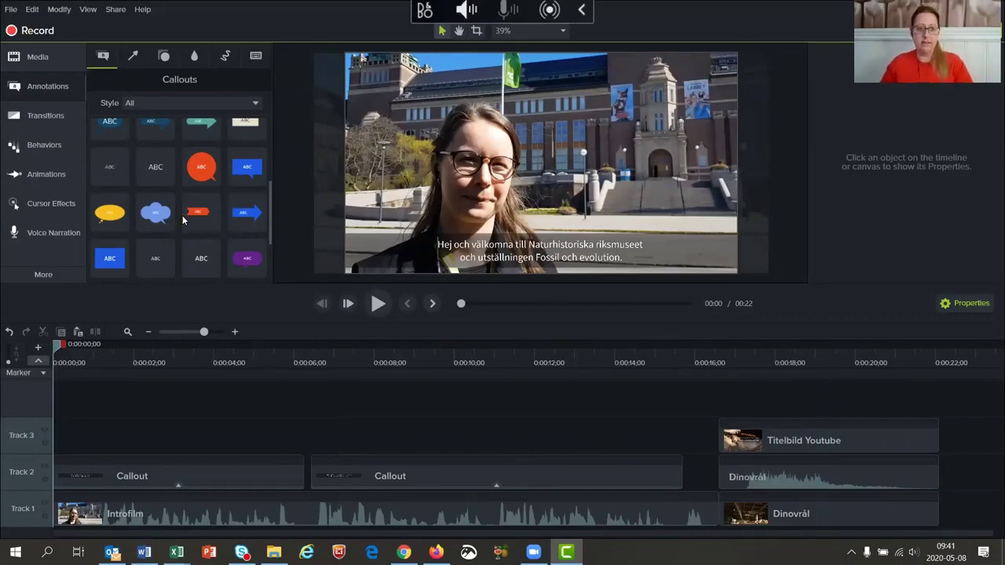
pyautogui.scroll(5, 180, 216)
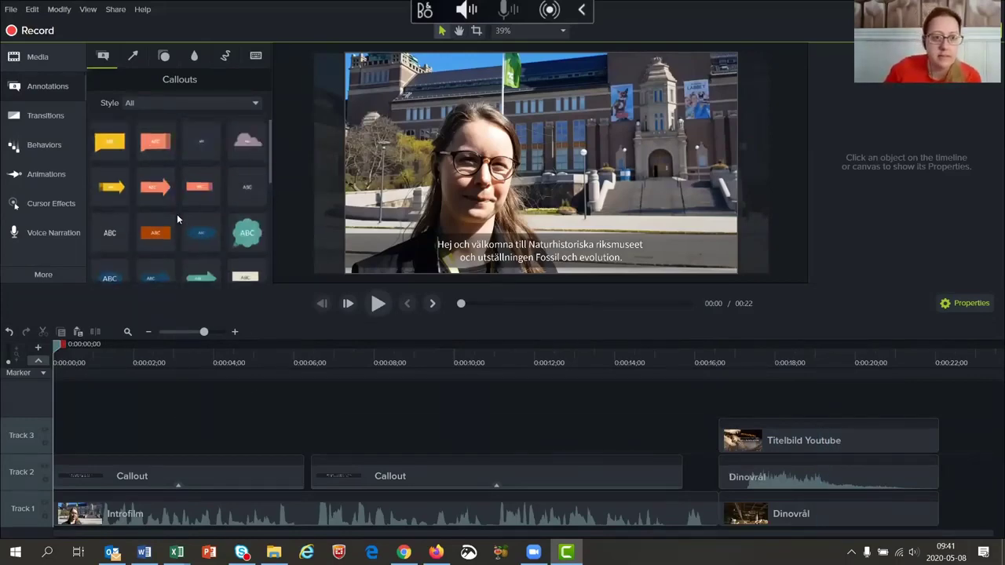
# - Add a yellow thought bubble callout on a new track above the title image, ending together with the title image
pyautogui.scroll(-4, 176, 214)
pyautogui.scroll(-3, 177, 219)
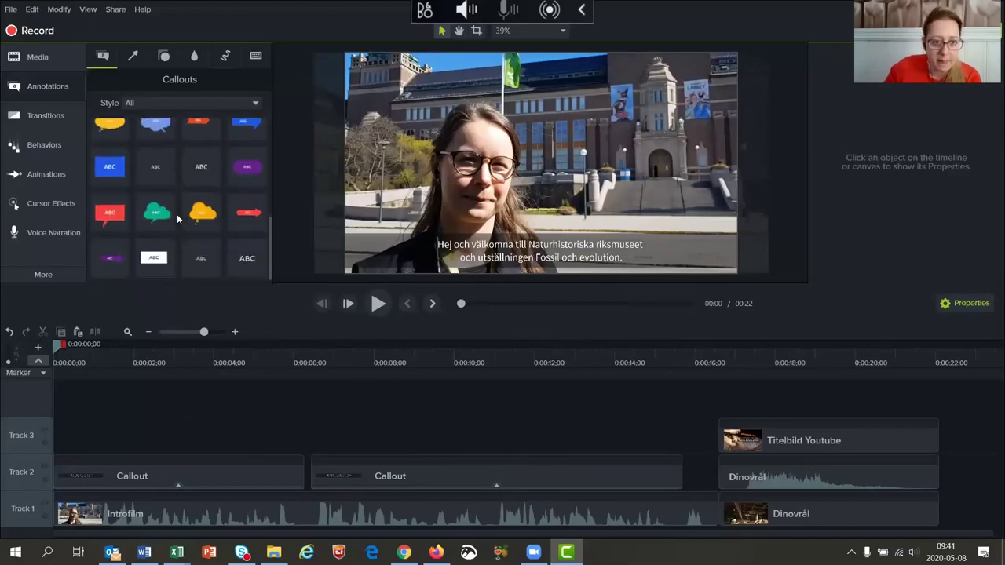
pyautogui.scroll(2, 180, 212)
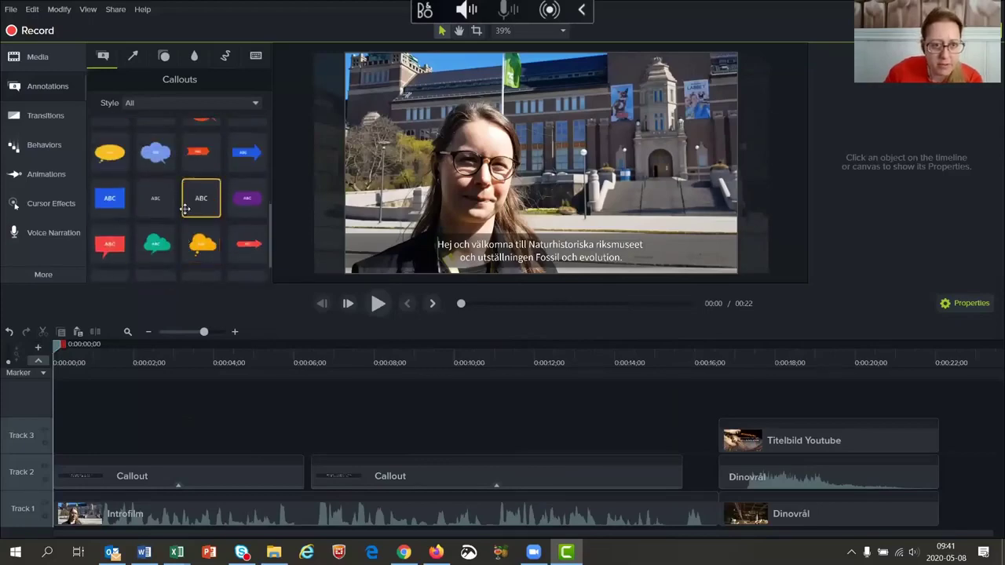
pyautogui.scroll(1, 180, 201)
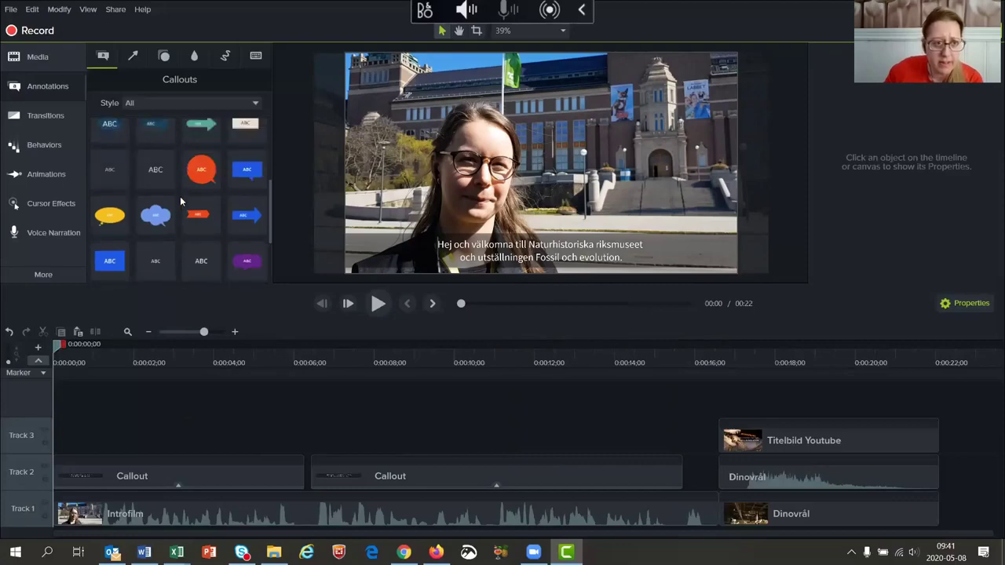
pyautogui.scroll(3, 180, 196)
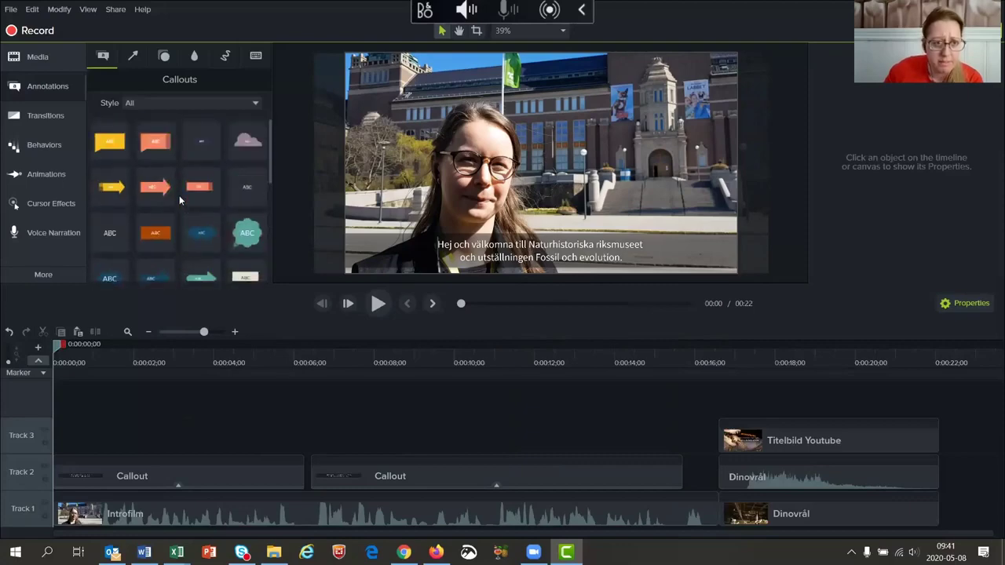
pyautogui.scroll(-2, 179, 196)
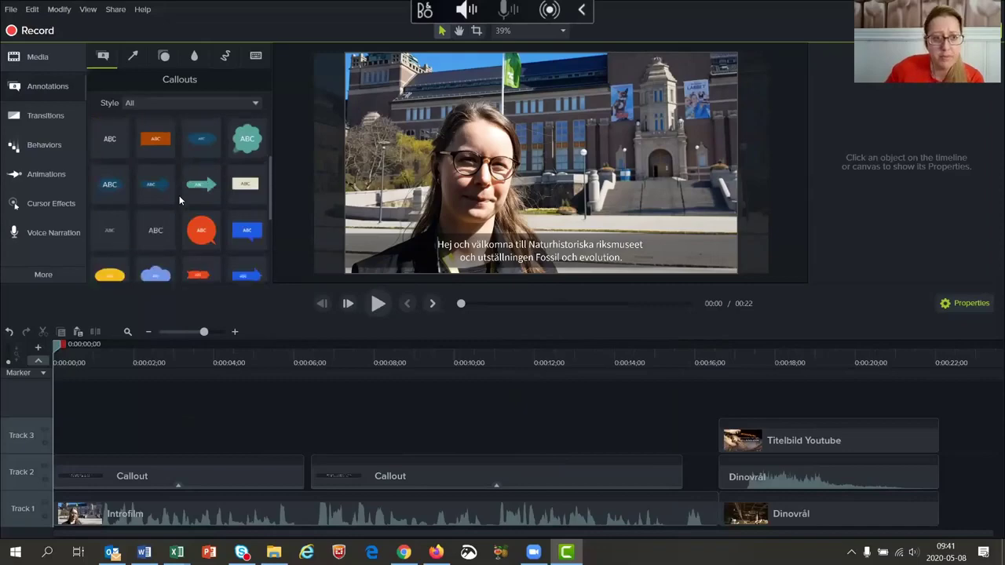
pyautogui.scroll(-1, 179, 196)
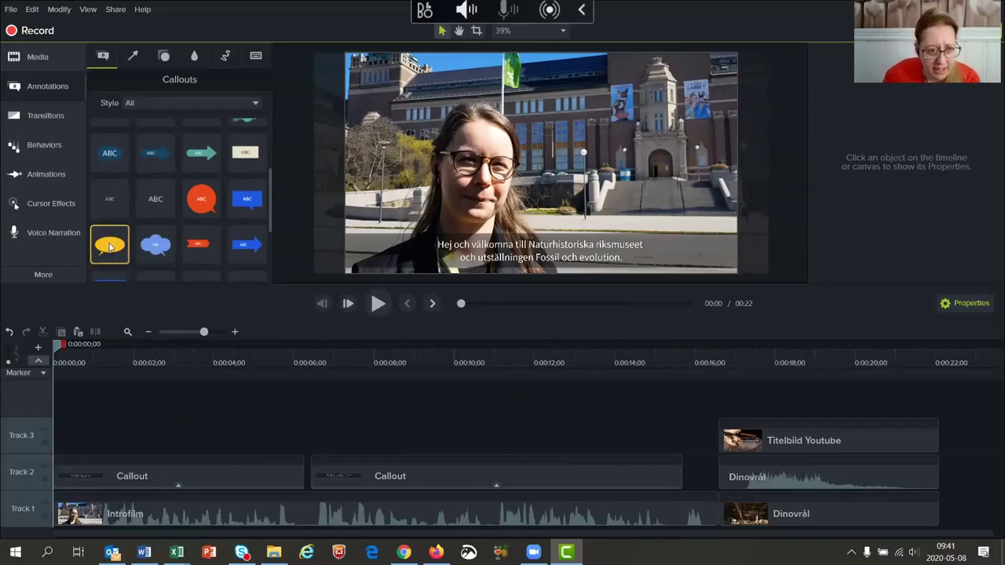
pyautogui.click(36, 86)
pyautogui.click(47, 90)
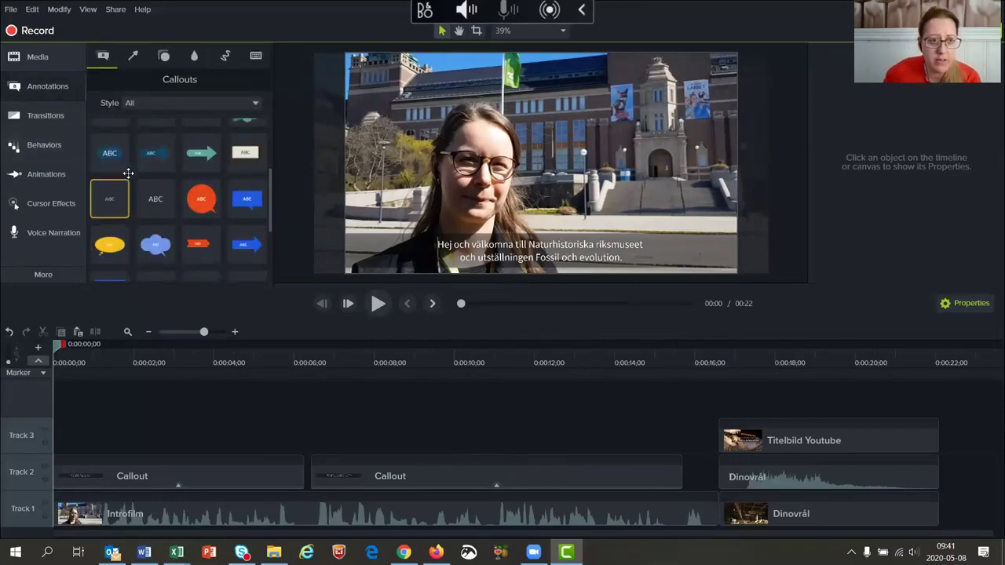
pyautogui.moveTo(106, 248); pyautogui.dragTo(742, 412)
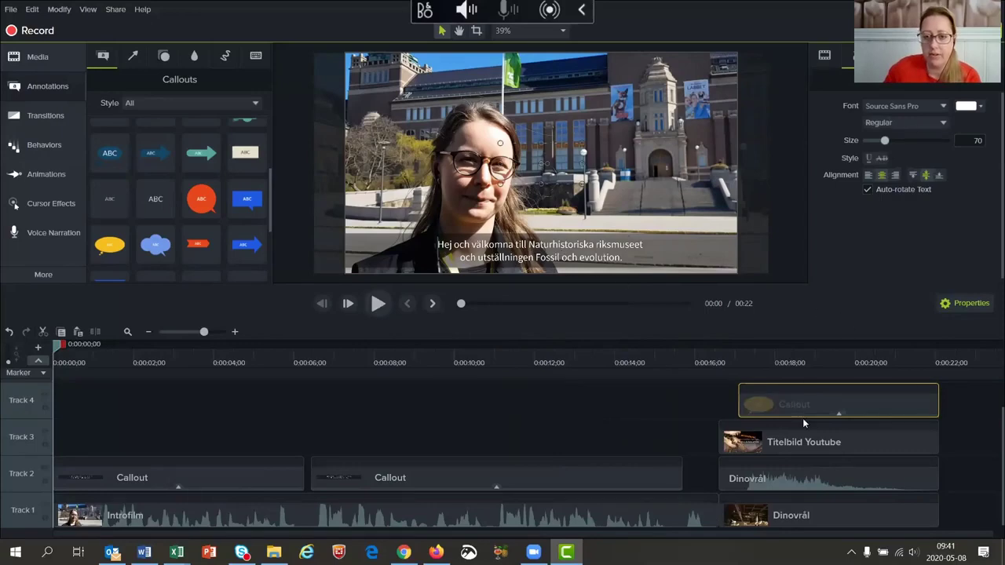
# - At 0:00:18;18, tuck the bubble's tail inside its ellipse, and place the widened bubble below the FOSSIL & EVOLUTION title
pyautogui.moveTo(761, 354); pyautogui.dragTo(799, 354)
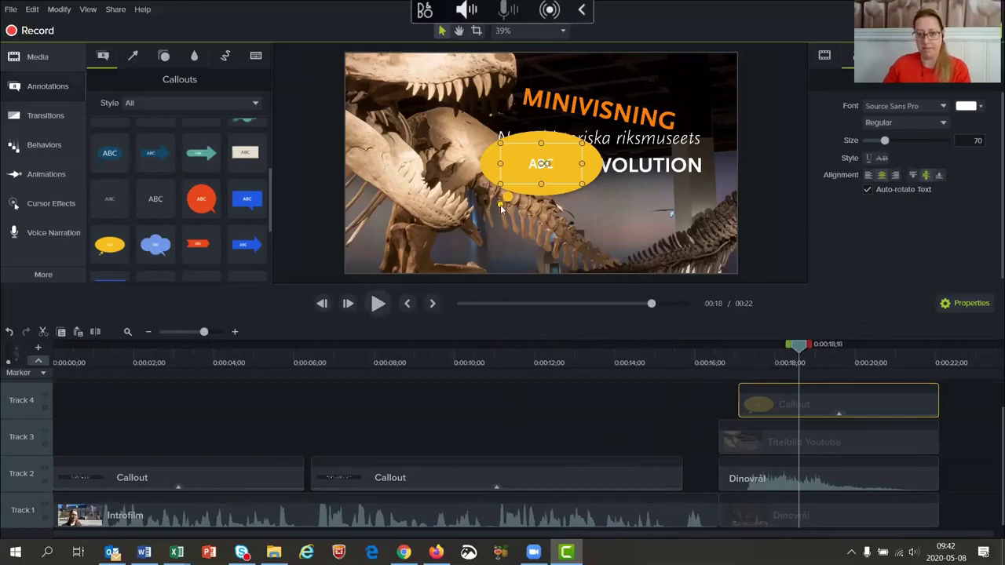
pyautogui.moveTo(500, 206); pyautogui.dragTo(470, 206)
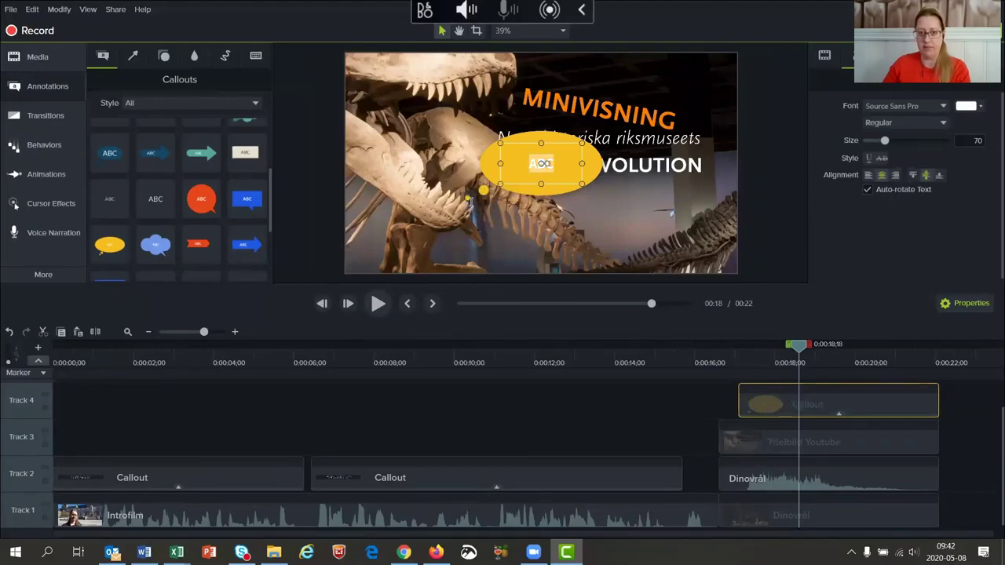
pyautogui.moveTo(467, 202); pyautogui.dragTo(571, 169)
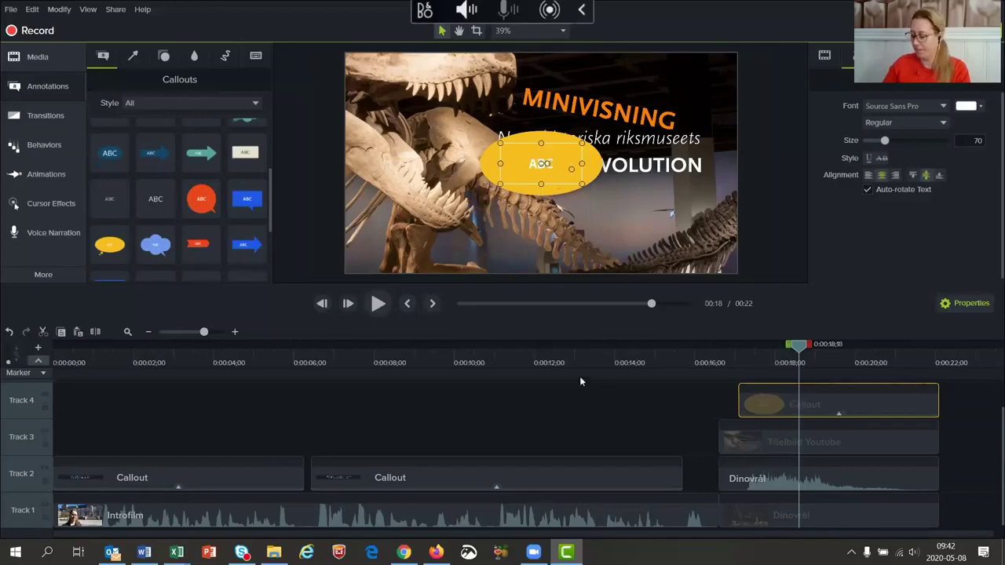
pyautogui.moveTo(547, 189); pyautogui.dragTo(585, 250)
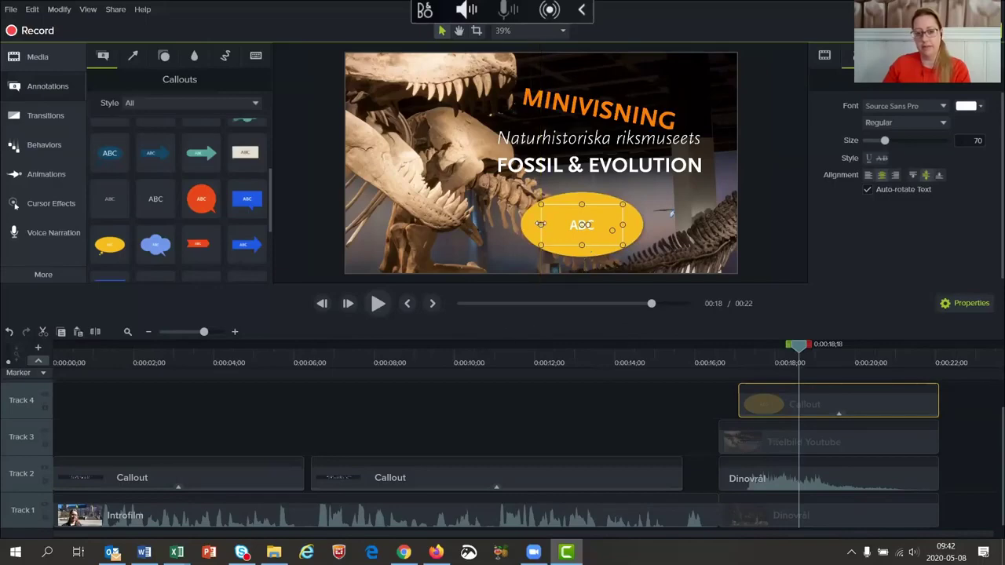
pyautogui.moveTo(541, 226); pyautogui.dragTo(508, 226)
# - Replace the yellow bubble's placeholder text with "Kolla via länken i inlägget"
pyautogui.doubleClick(567, 226)
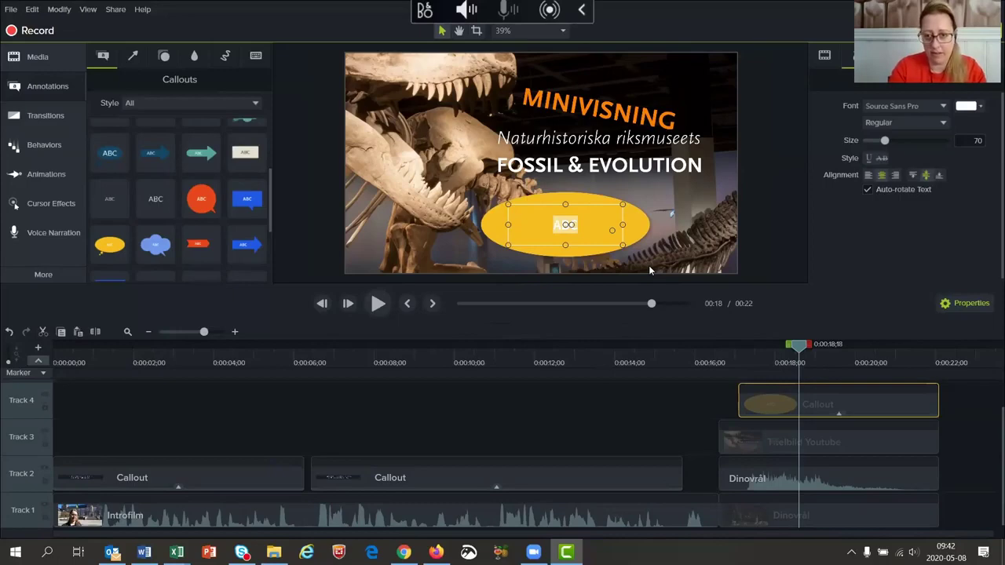
pyautogui.write('Kolla')
pyautogui.write(' vår länk')
pyautogui.write('en ovan')
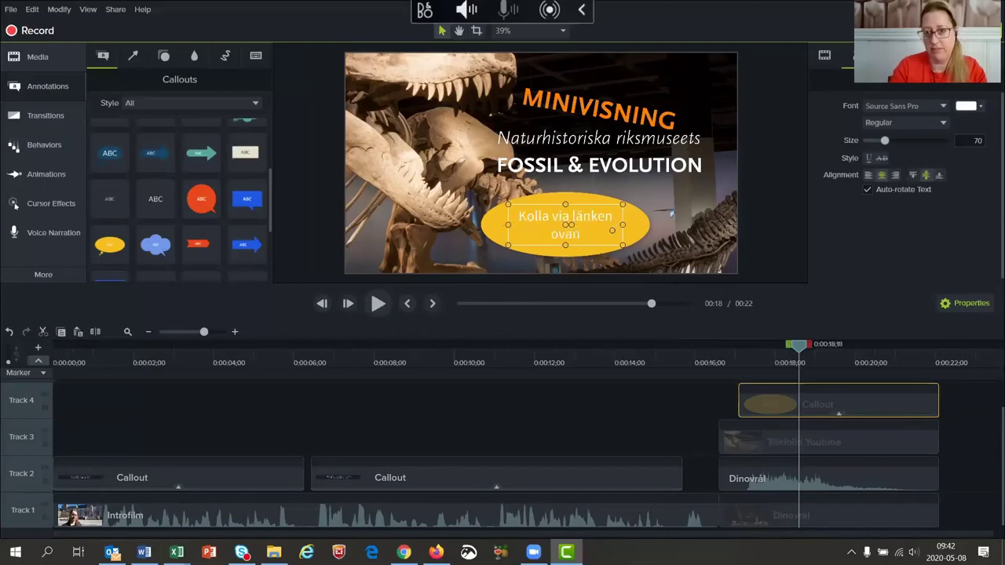
pyautogui.press('BackSpace')
pyautogui.press('BackSpace')
pyautogui.press('BackSpace')
pyautogui.press('BackSpace')
pyautogui.write('i')
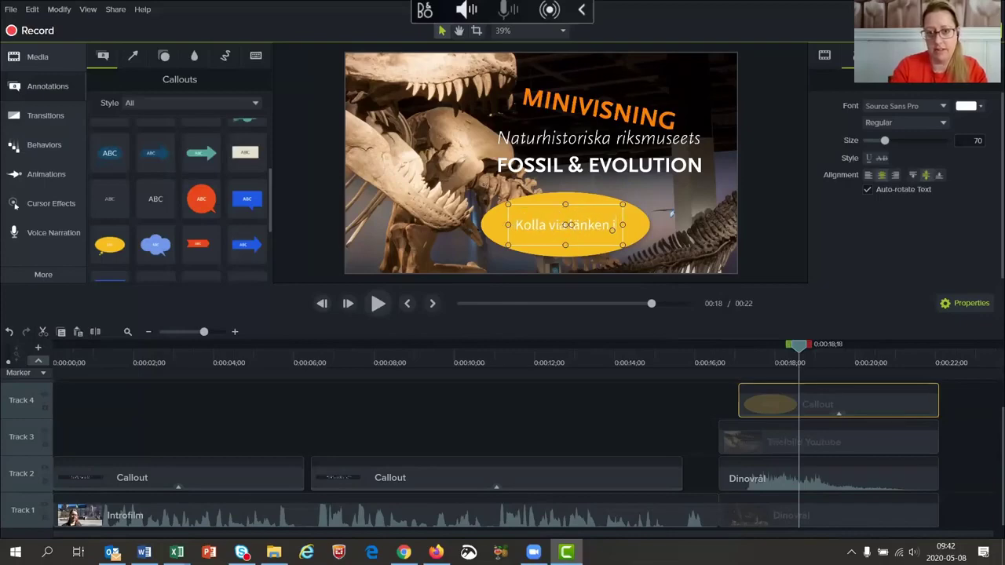
pyautogui.write(' inlägget')
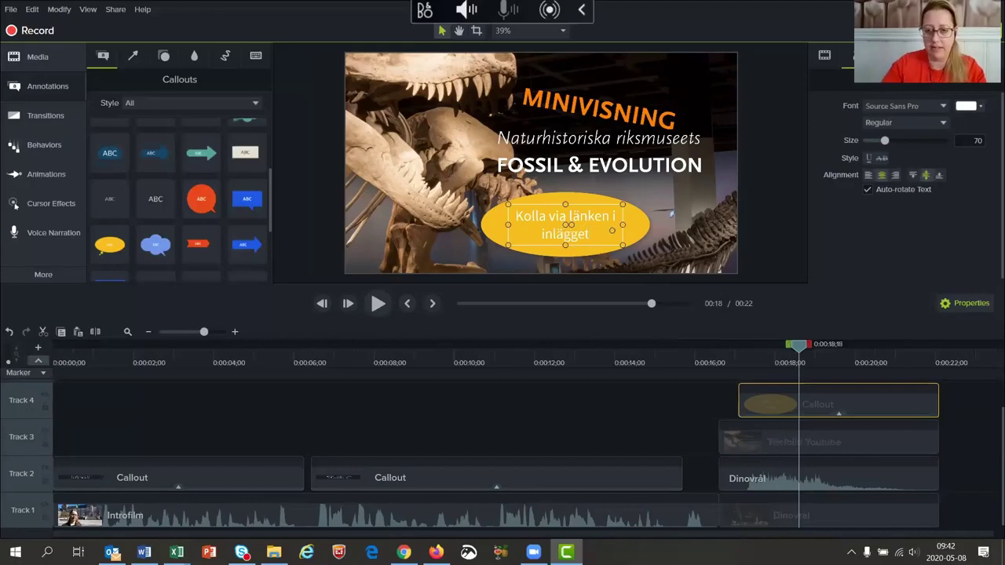
# - Narrow the bubble so the text breaks before "i inlägget", and center it beneath the FOSSIL & EVOLUTION title
pyautogui.moveTo(622, 225); pyautogui.dragTo(606, 230)
pyautogui.moveTo(566, 203); pyautogui.dragTo(592, 215)
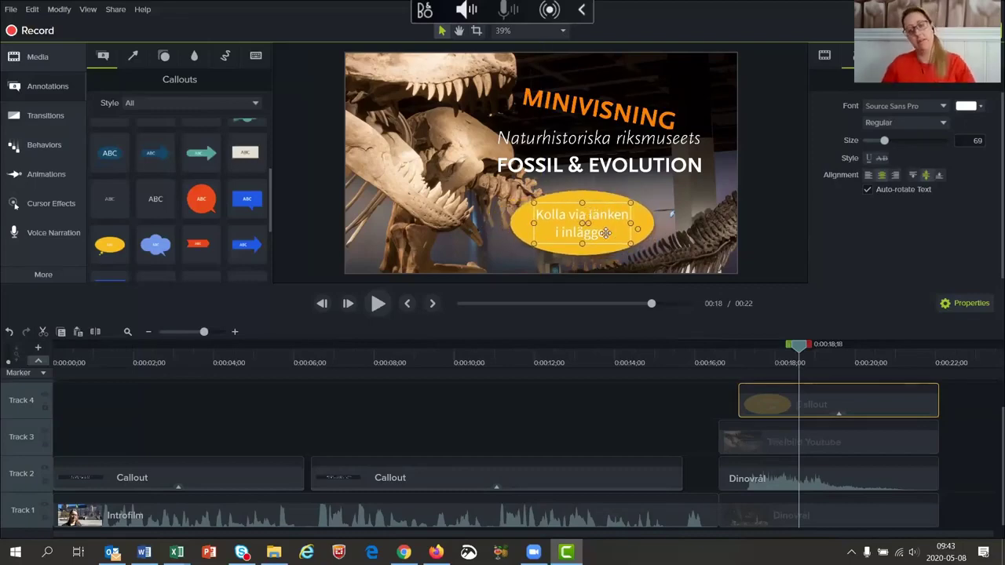
pyautogui.moveTo(597, 217)
pyautogui.mouseDown()
pyautogui.moveTo(435, 229)
pyautogui.moveTo(603, 221)
pyautogui.mouseUp()
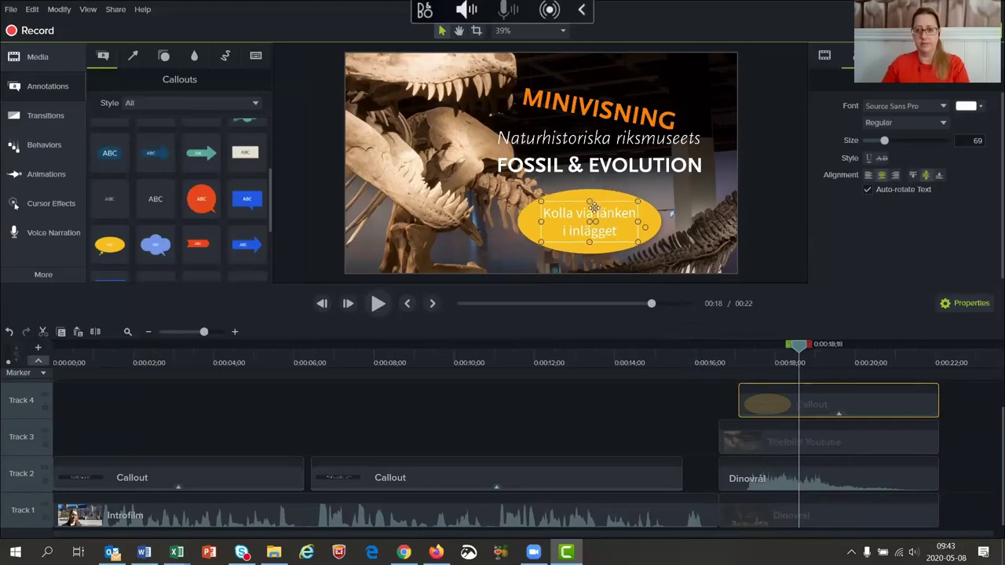
pyautogui.moveTo(598, 249); pyautogui.dragTo(598, 253)
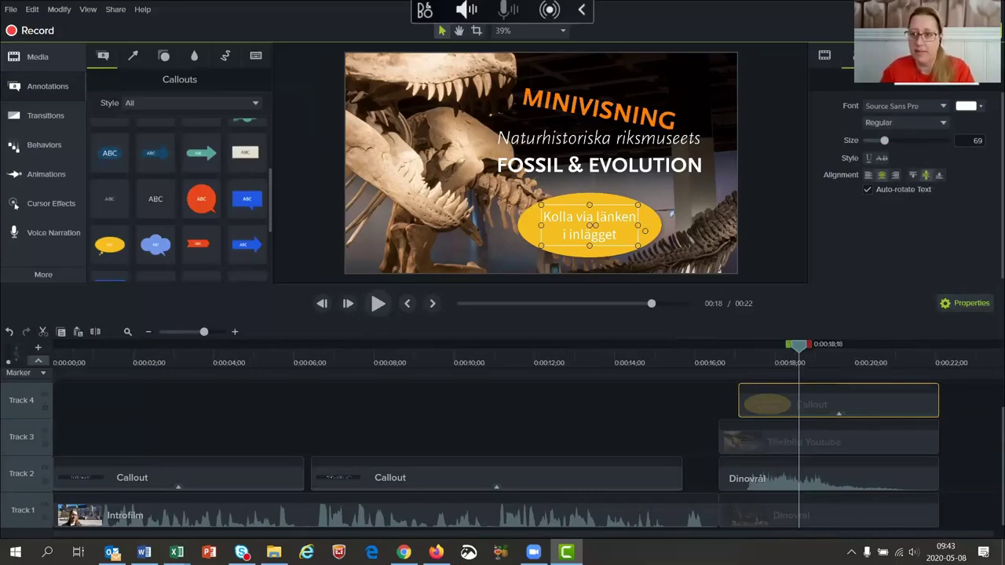
# - Fill the bubble with the orange sampled from the MINIVISNING title text, and deselect the callout
pyautogui.click(856, 55)
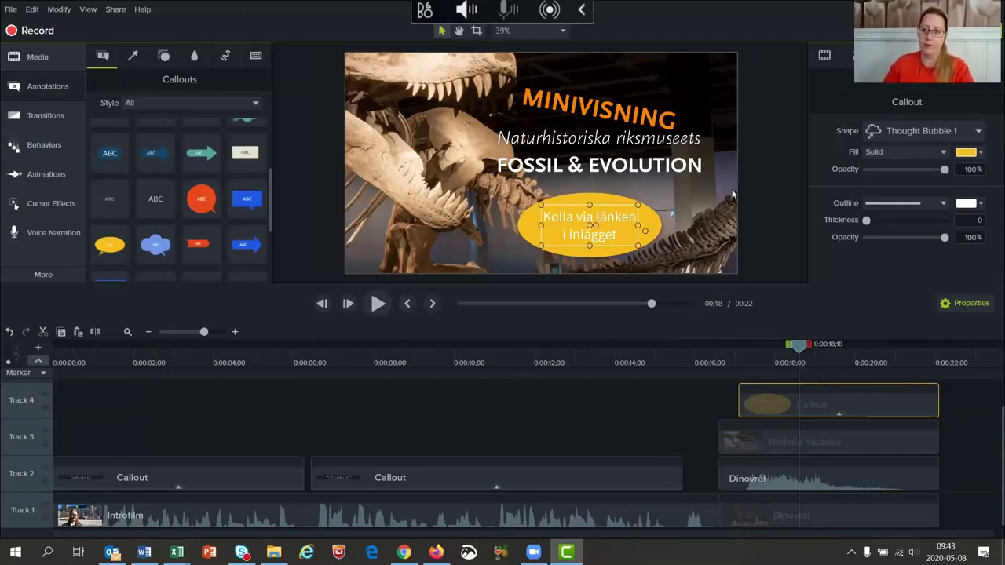
pyautogui.click(981, 155)
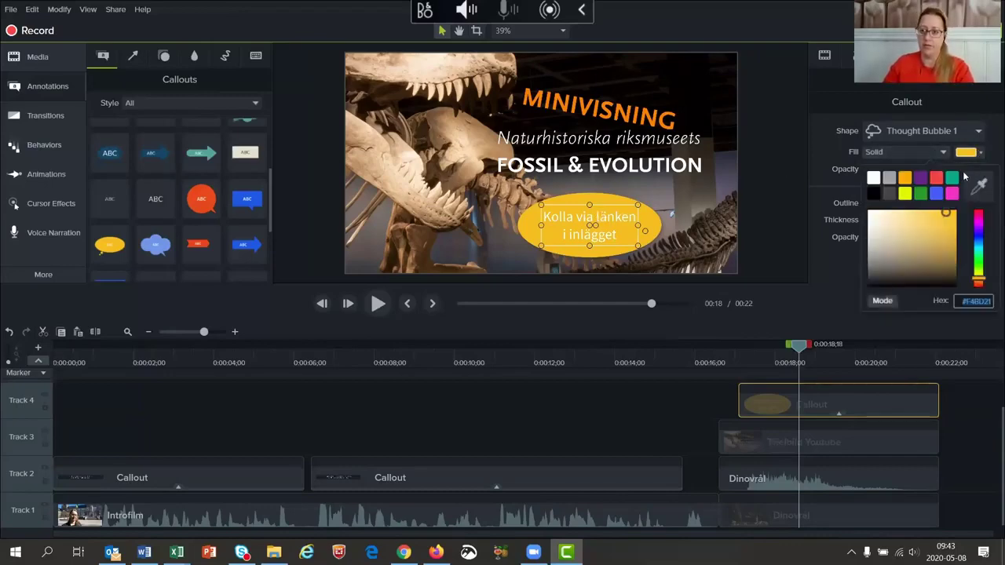
pyautogui.click(956, 181)
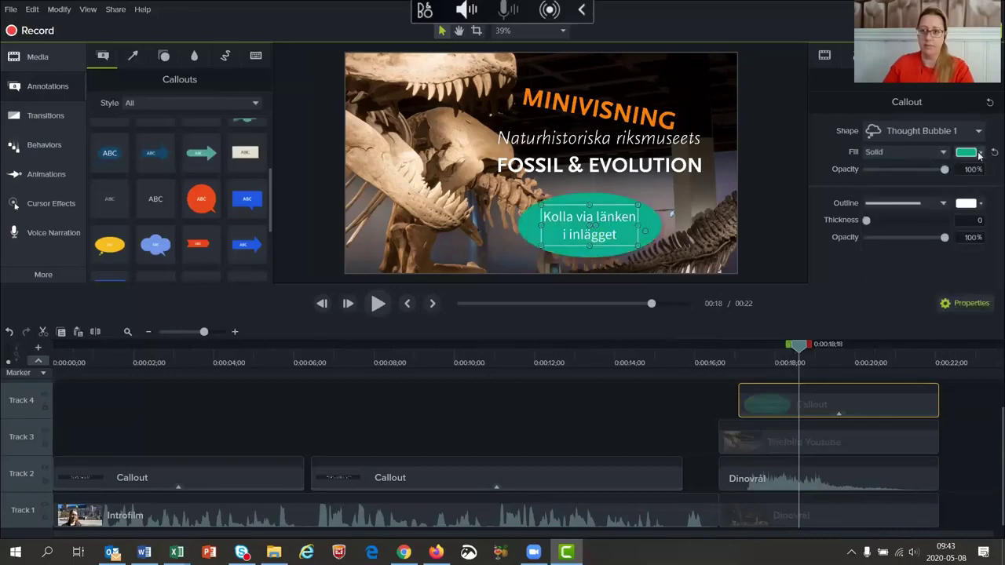
pyautogui.click(982, 154)
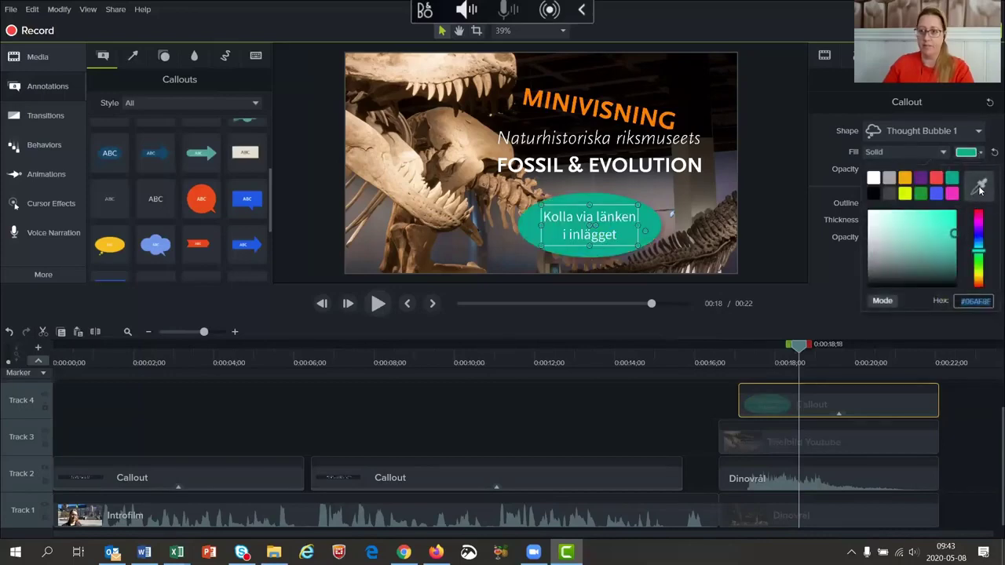
pyautogui.click(981, 186)
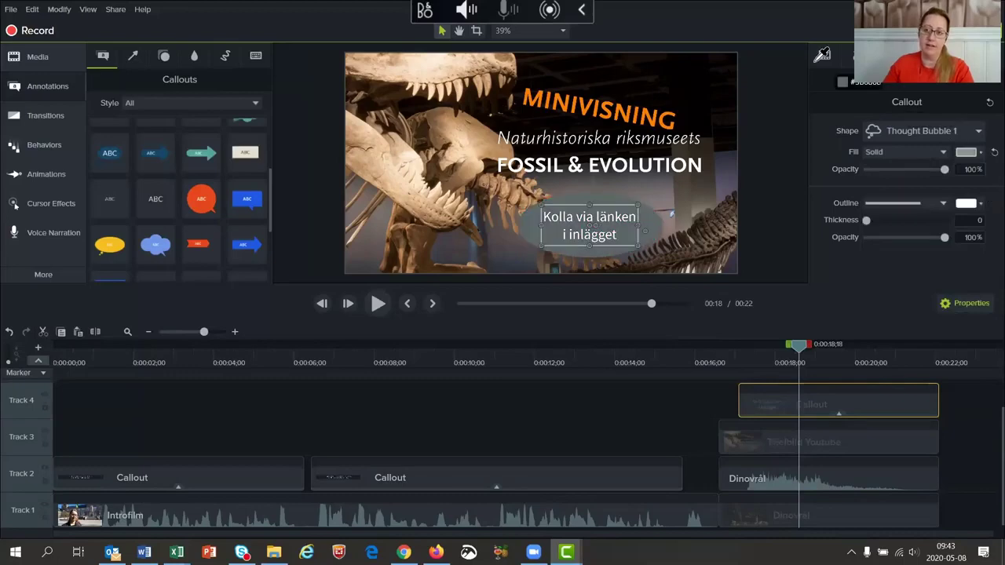
pyautogui.click(674, 109)
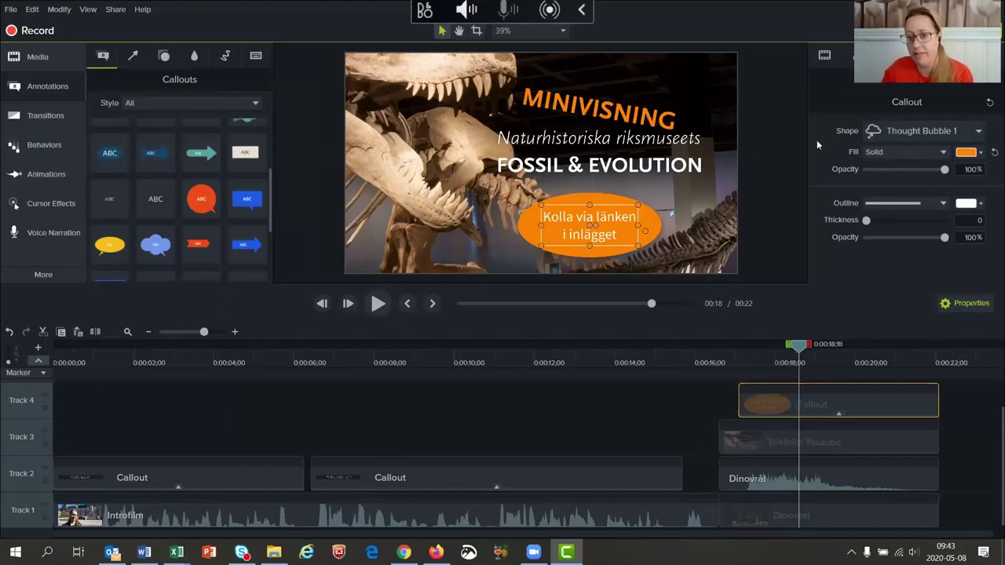
pyautogui.click(962, 436)
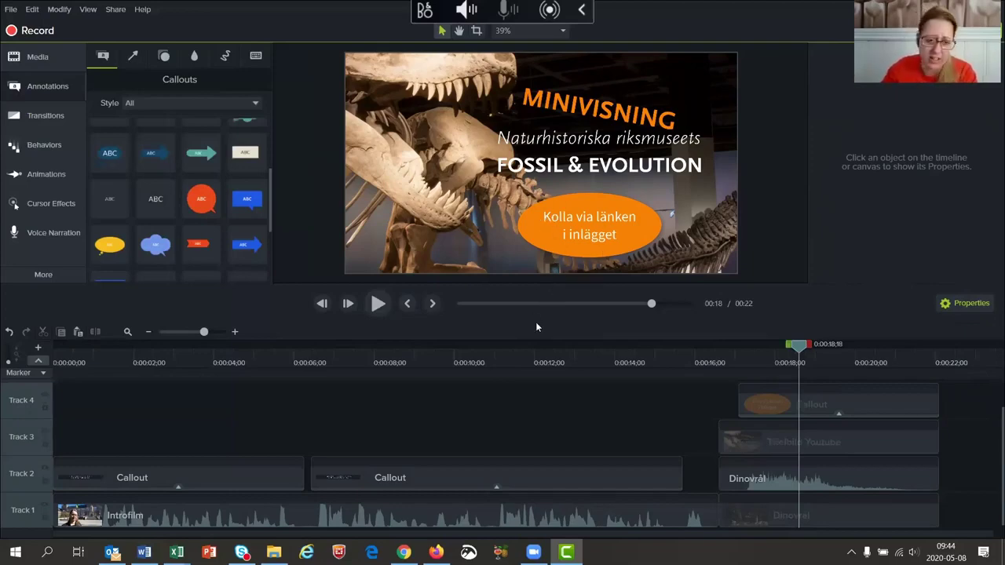
# - Browse the transitions and apply Stretch to the start of the orange callout on Track 4
pyautogui.click(36, 117)
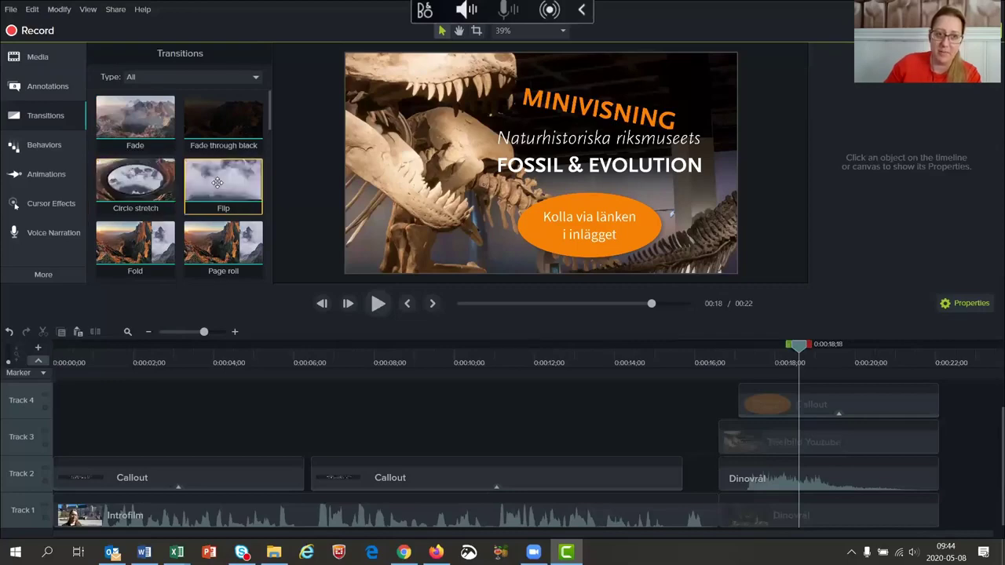
pyautogui.scroll(-1, 219, 181)
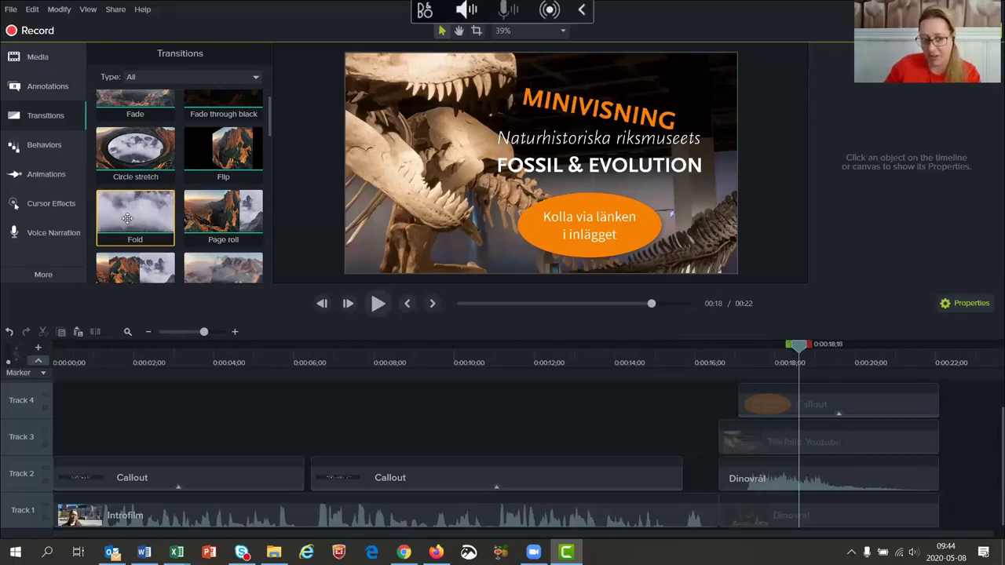
pyautogui.scroll(-2, 141, 218)
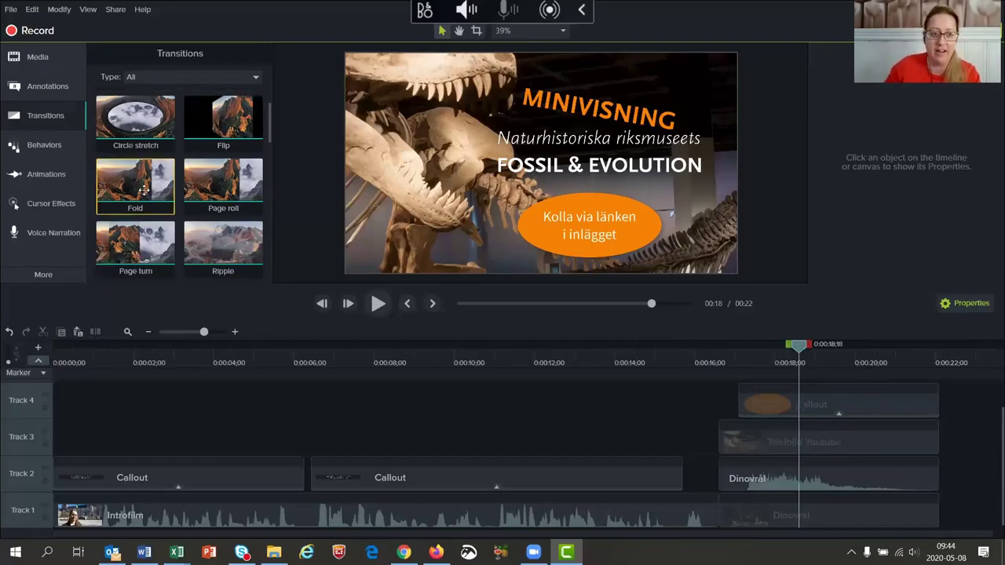
pyautogui.scroll(-1, 146, 191)
pyautogui.scroll(4, 144, 189)
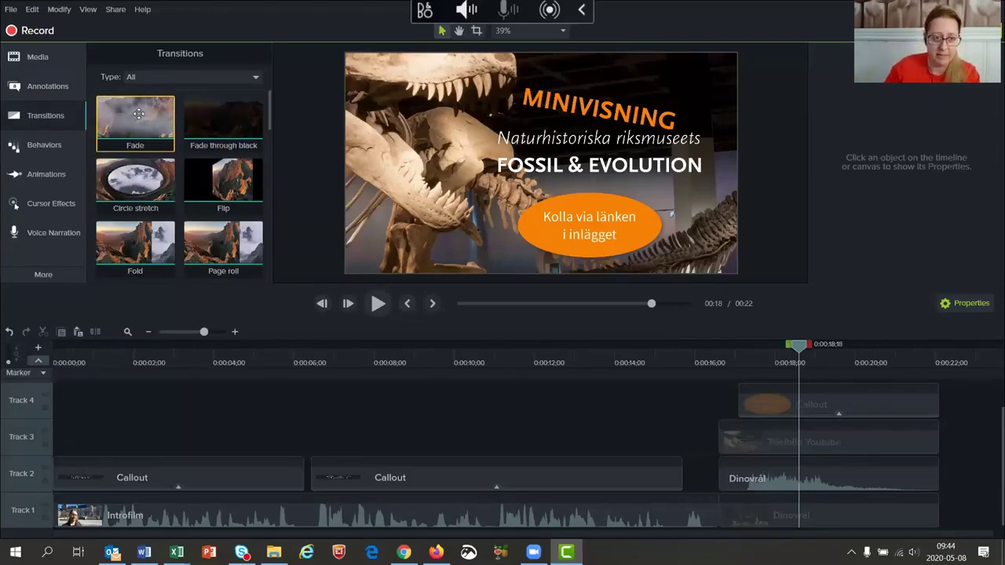
pyautogui.scroll(-3, 137, 115)
pyautogui.scroll(-2, 137, 115)
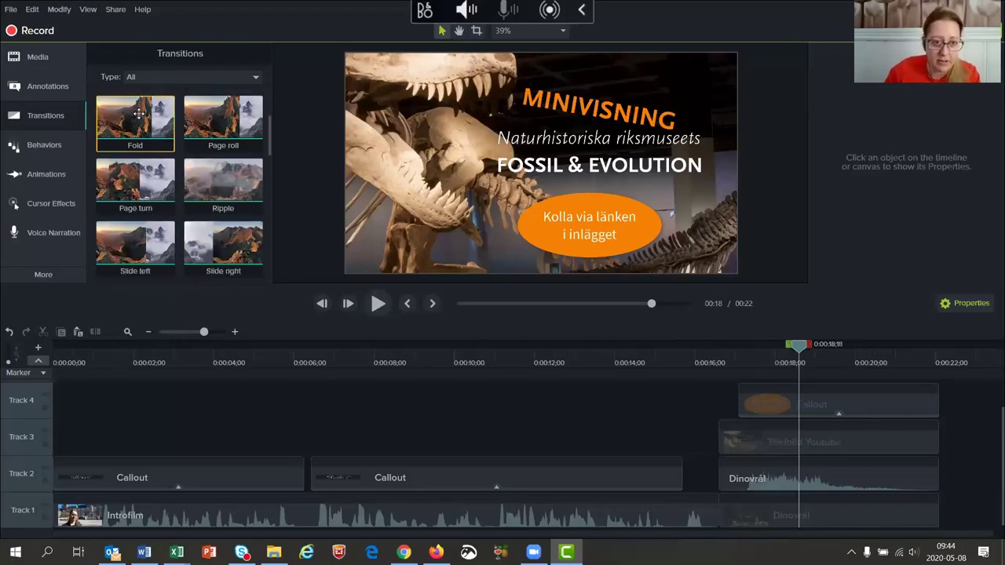
pyautogui.scroll(-2, 135, 114)
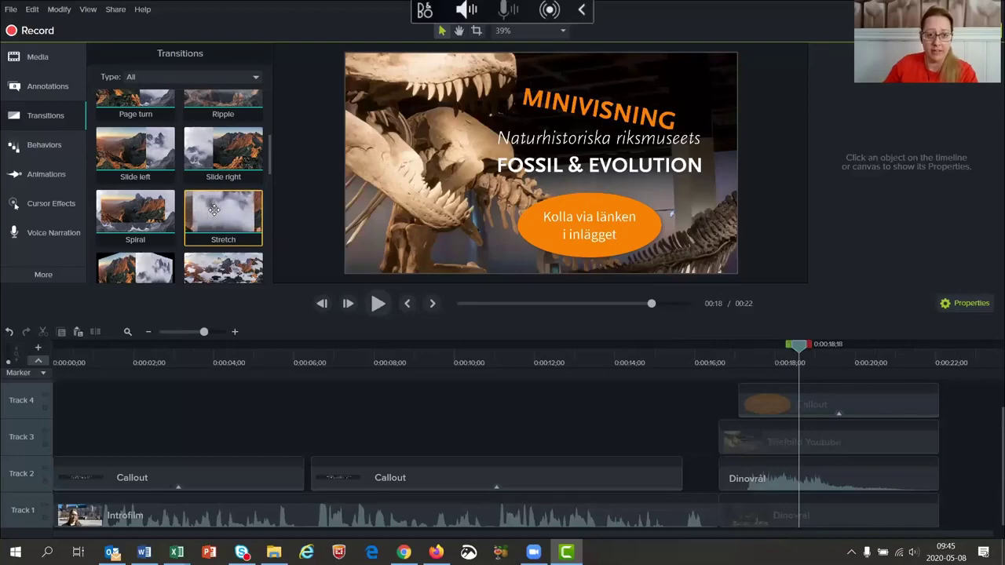
pyautogui.moveTo(214, 208); pyautogui.dragTo(573, 408)
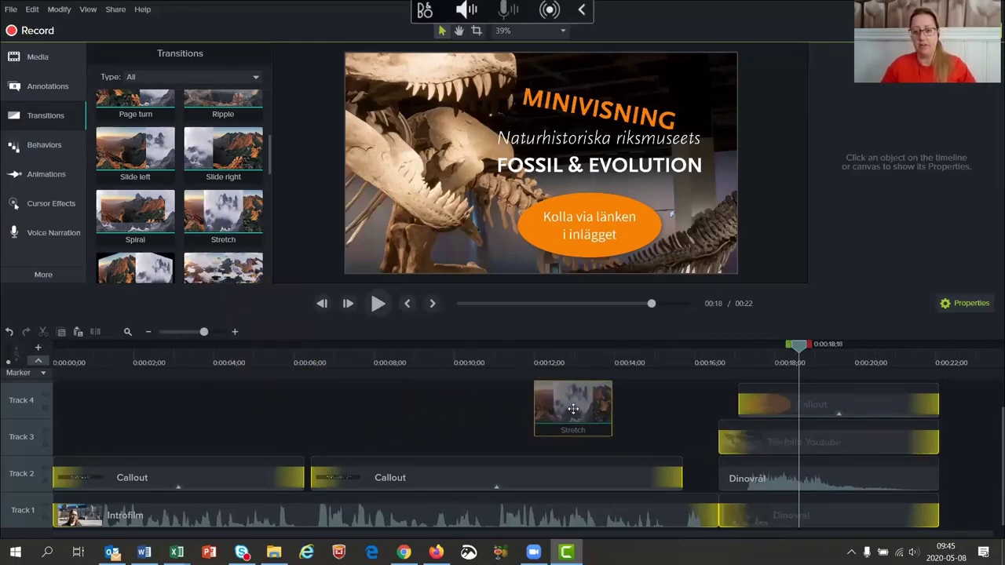
pyautogui.moveTo(573, 409); pyautogui.dragTo(755, 403)
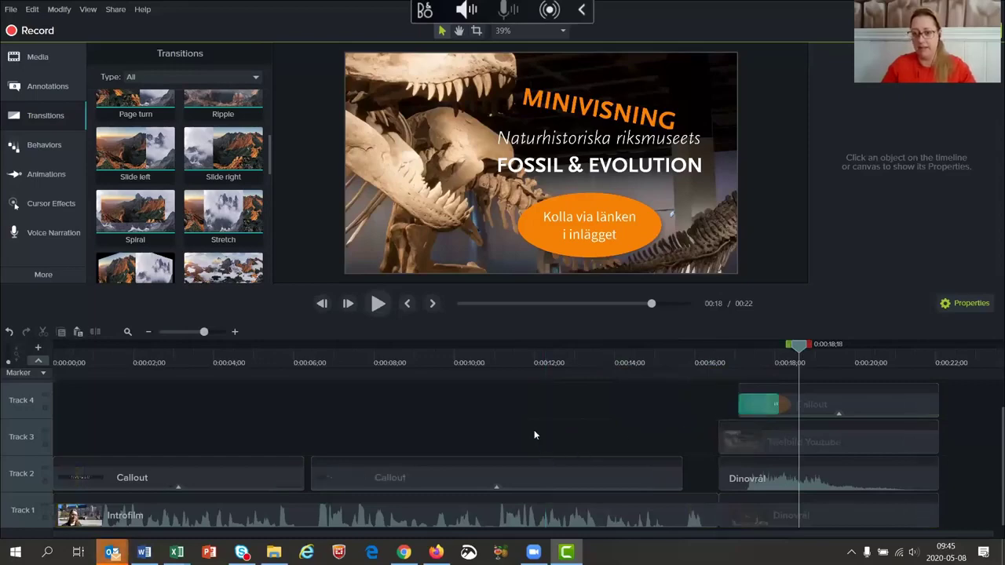
# - Play the ending from about 16 seconds to check the Stretch transition on the orange link callout
pyautogui.moveTo(801, 346); pyautogui.dragTo(697, 349)
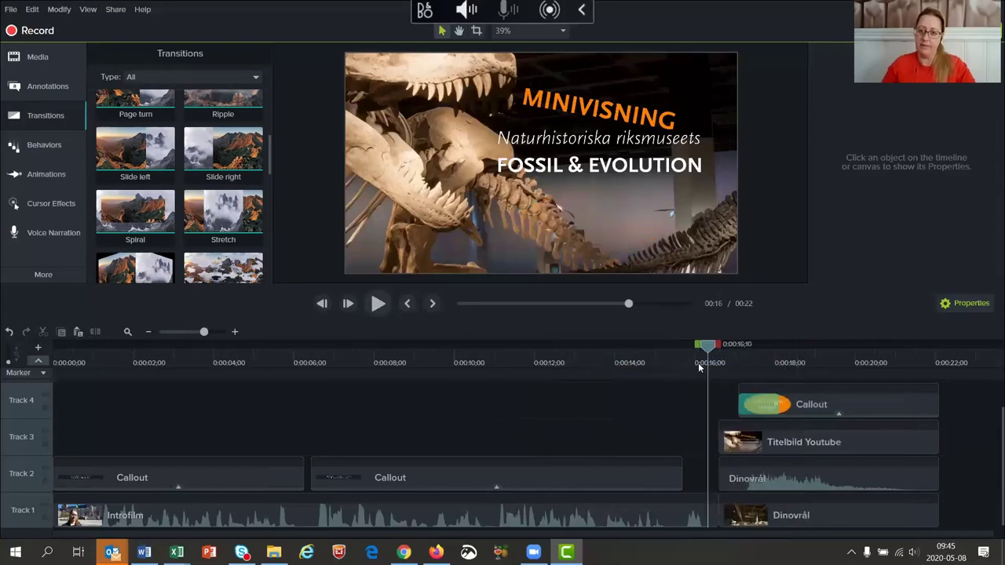
pyautogui.press('space')
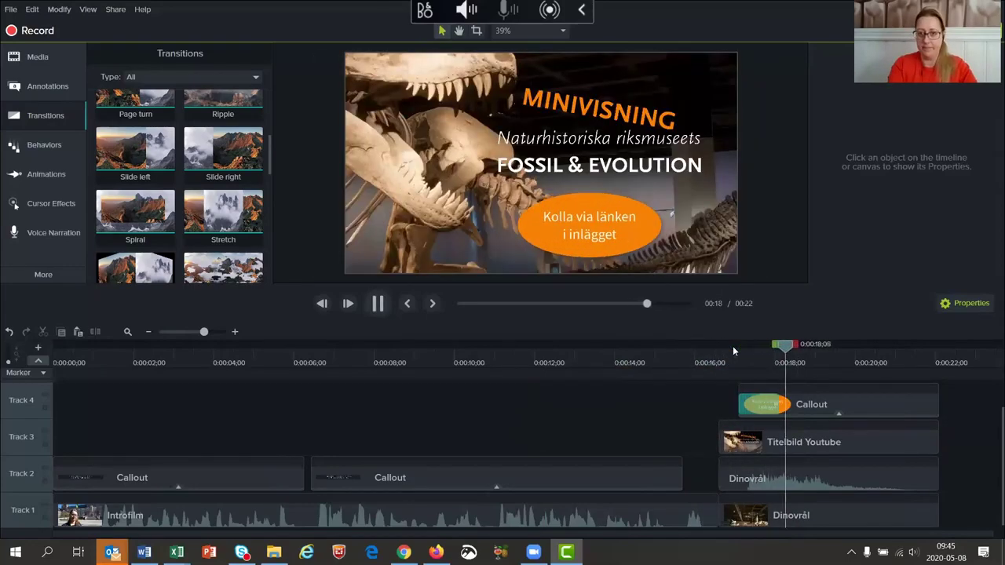
pyautogui.press('space')
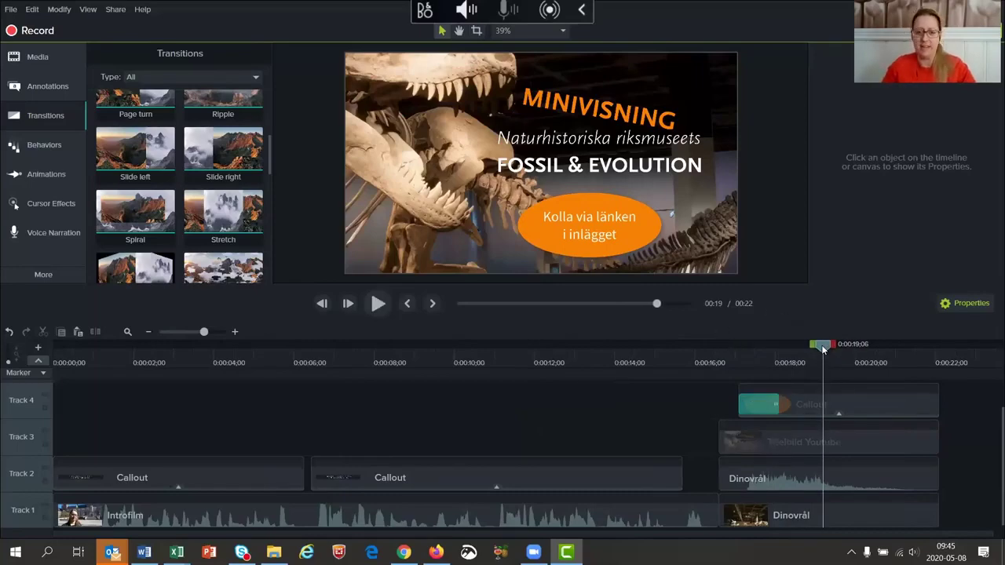
# - Add the vitlogga.png logo on a new track above all others, extending from the start of the timeline to the video's end
pyautogui.moveTo(818, 351); pyautogui.dragTo(601, 376)
pyautogui.moveTo(482, 402); pyautogui.dragTo(389, 405)
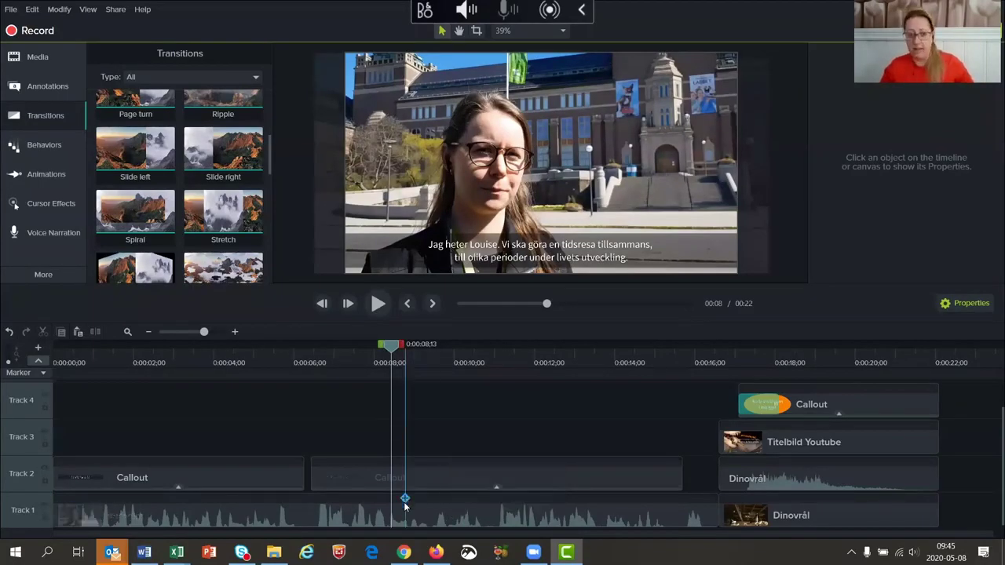
pyautogui.click(33, 61)
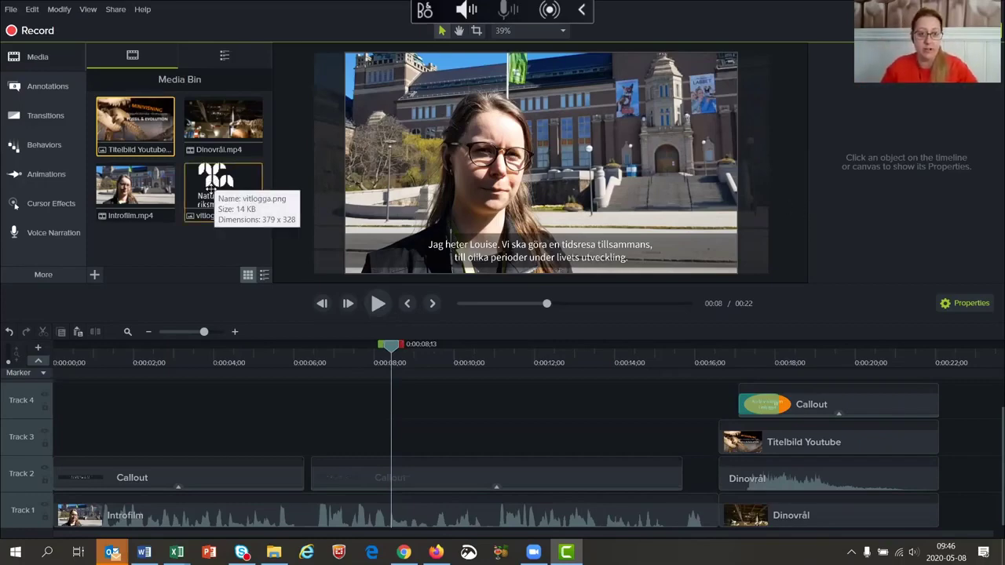
pyautogui.moveTo(210, 189); pyautogui.dragTo(55, 400)
pyautogui.moveTo(44, 391); pyautogui.dragTo(51, 413)
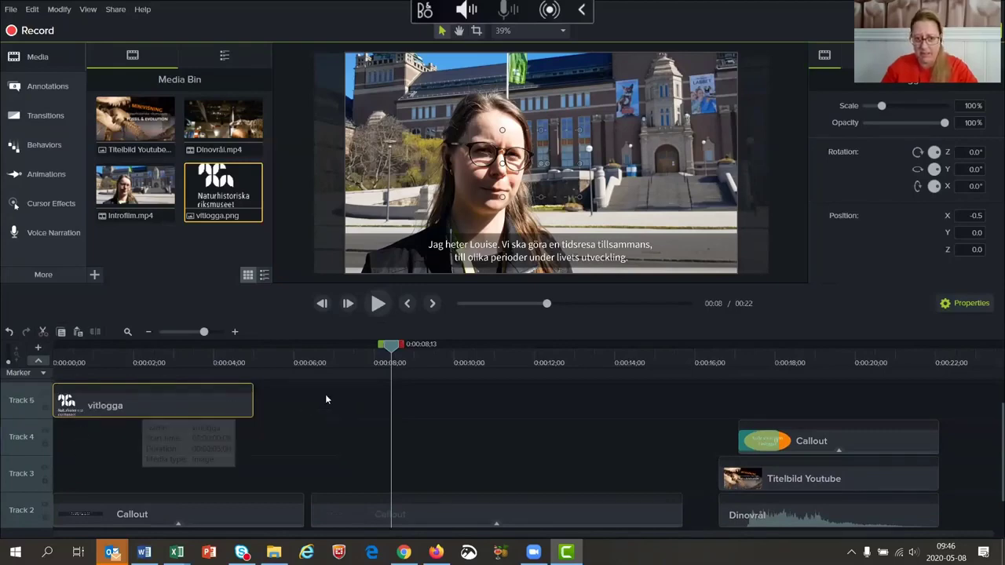
pyautogui.moveTo(253, 402); pyautogui.dragTo(938, 433)
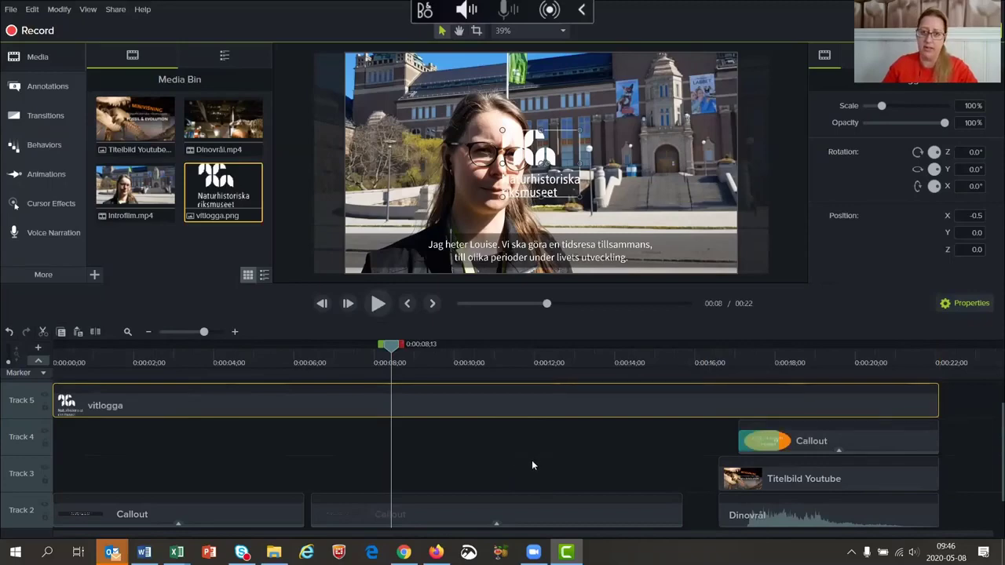
# - Place the logo in the video frame's upper-left corner at about 44% scale, deselect it, and return the playhead to the start
pyautogui.moveTo(390, 346); pyautogui.dragTo(322, 437)
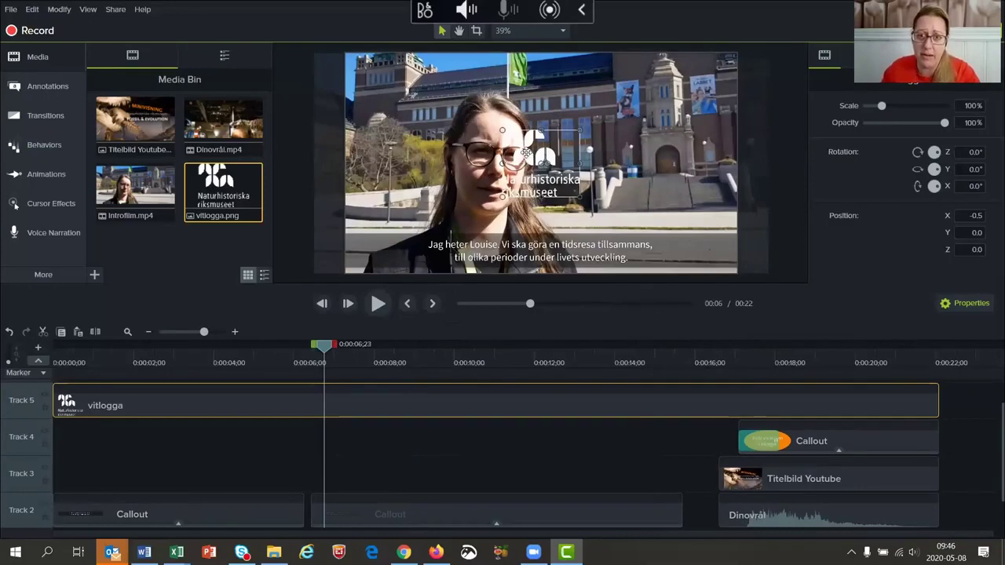
pyautogui.moveTo(523, 155); pyautogui.dragTo(381, 83)
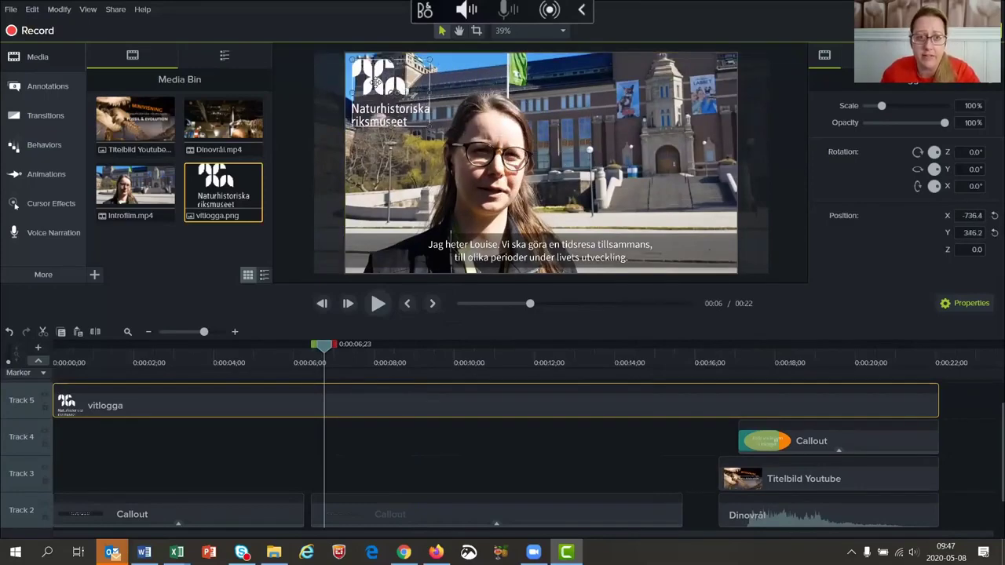
pyautogui.moveTo(430, 125); pyautogui.dragTo(386, 87)
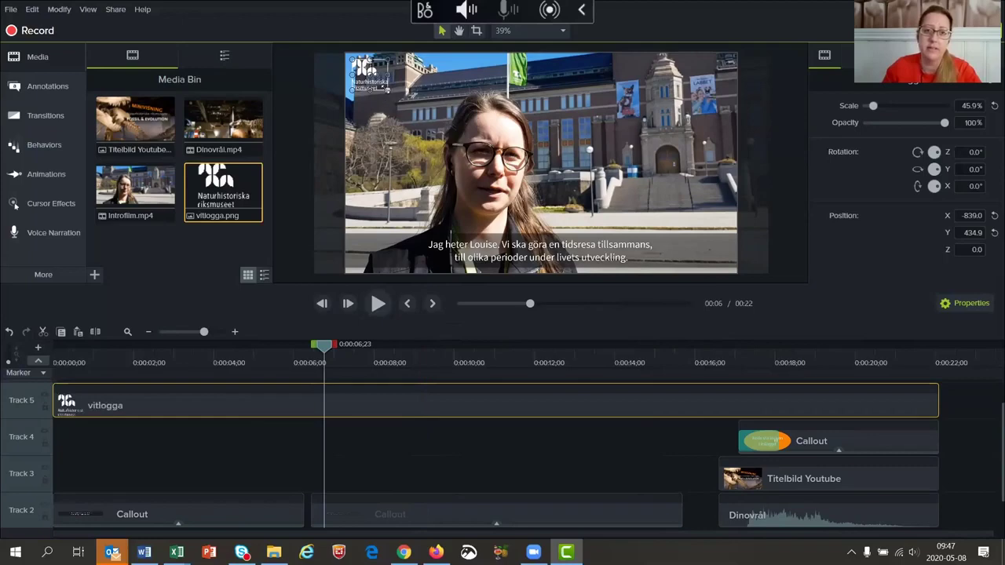
pyautogui.moveTo(386, 88); pyautogui.dragTo(384, 86)
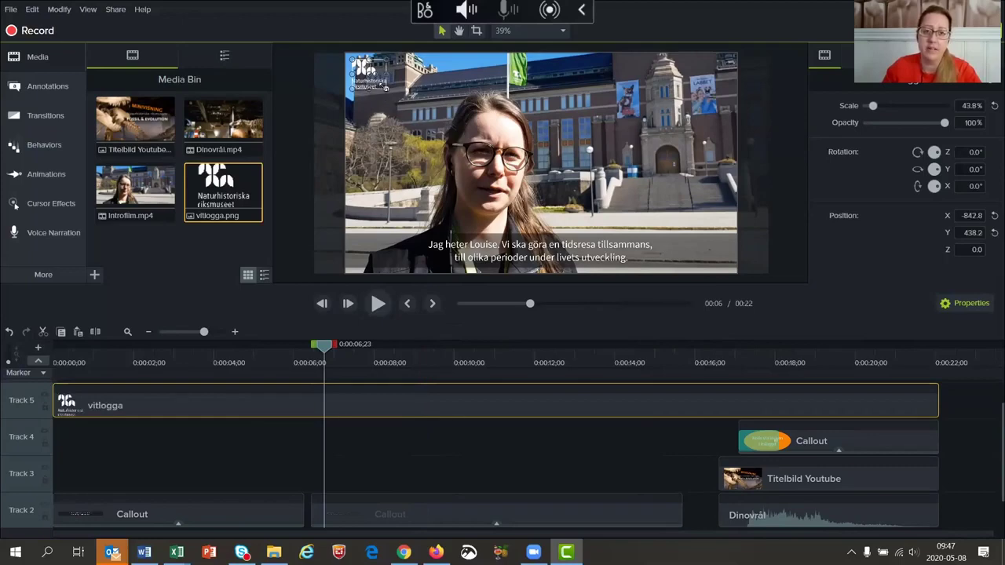
pyautogui.click(262, 456)
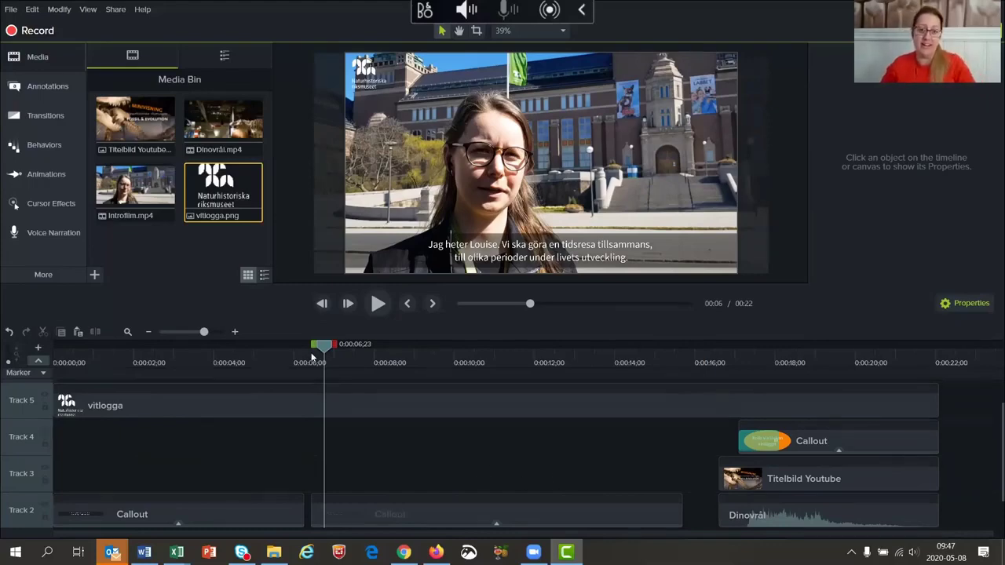
pyautogui.moveTo(321, 347); pyautogui.dragTo(42, 417)
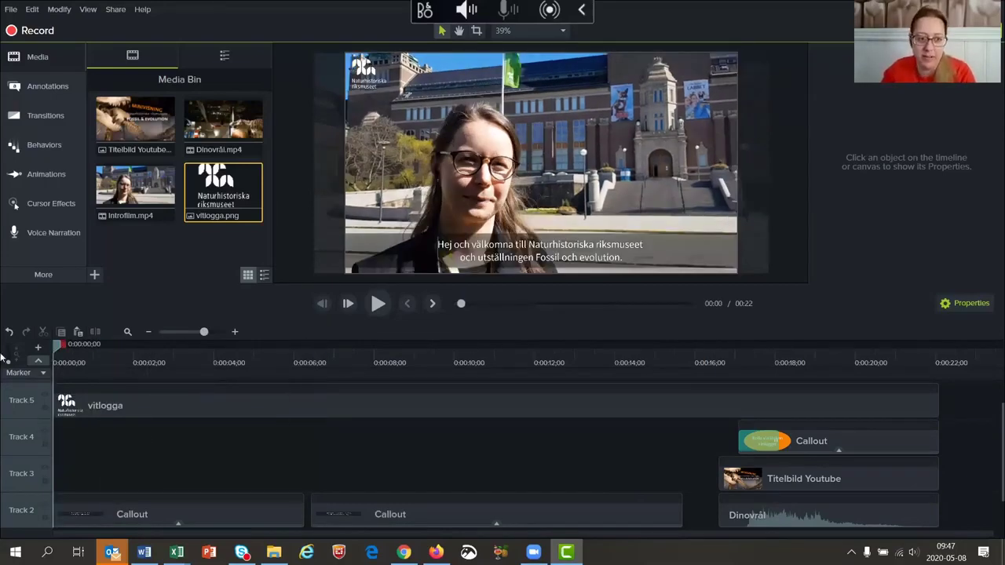
pyautogui.moveTo(194, 412); pyautogui.dragTo(195, 415)
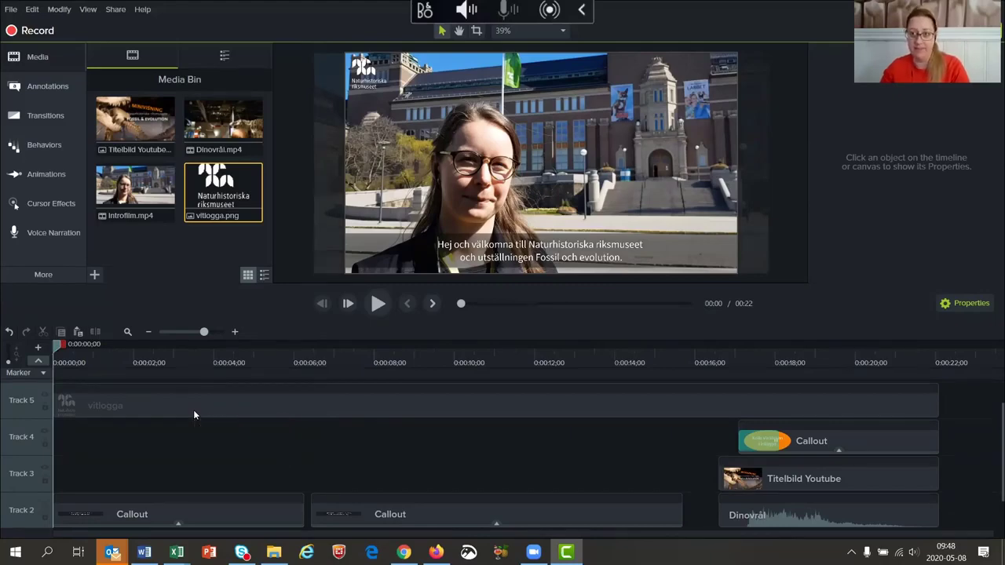
pyautogui.moveTo(194, 412); pyautogui.dragTo(195, 411)
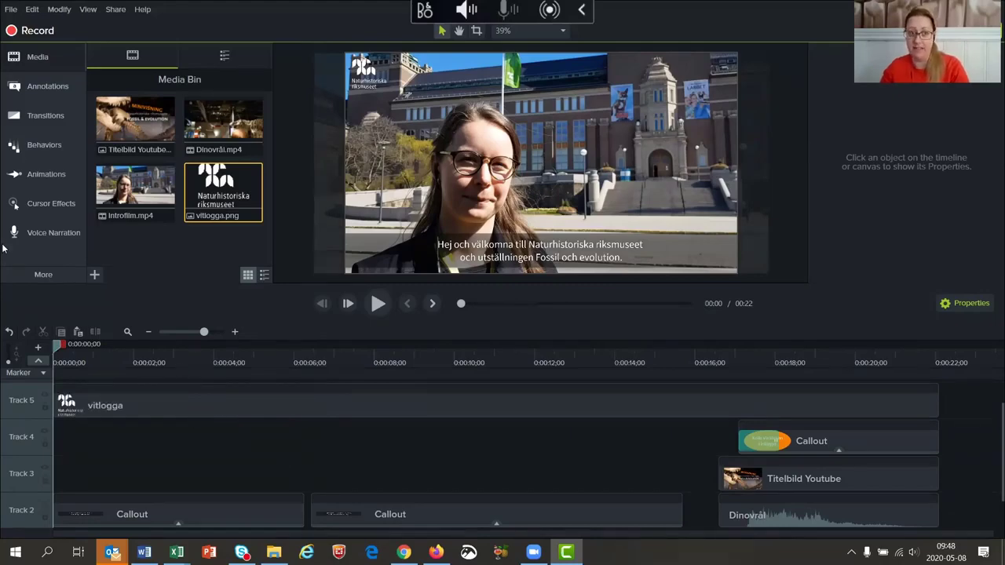
# - Save the project as exempelfilm in the Video-workshop folder and dismiss the project files notice
pyautogui.click(16, 11)
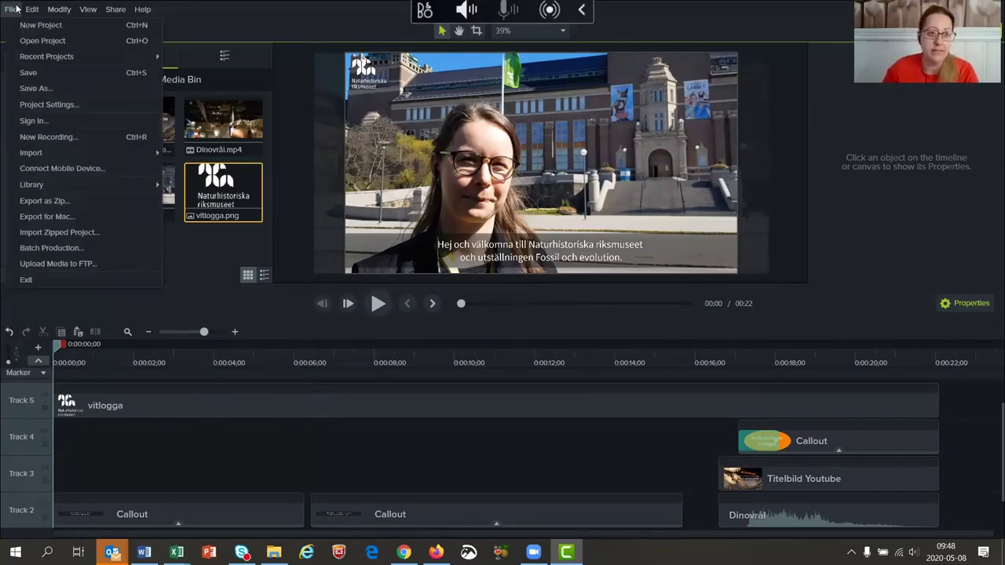
pyautogui.click(35, 72)
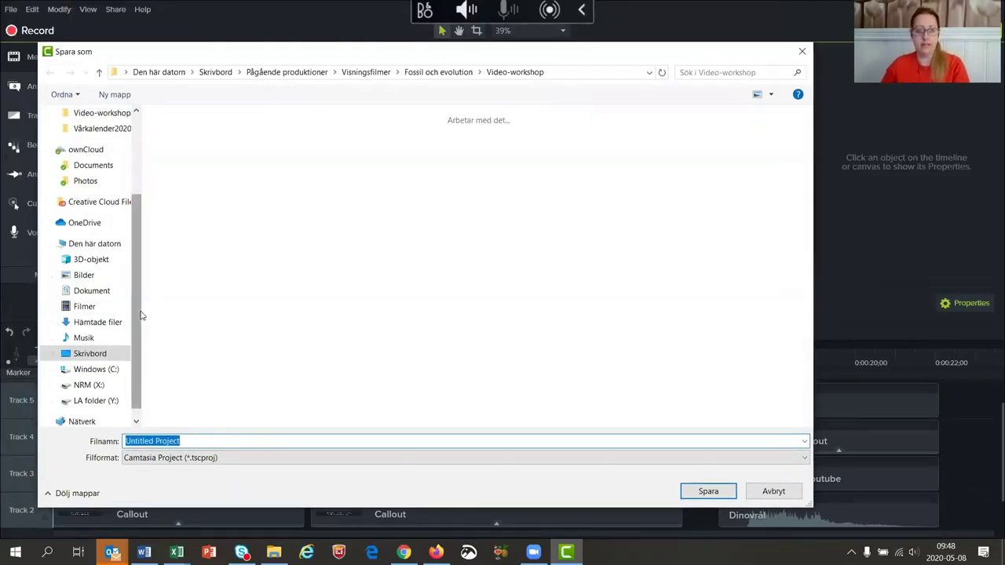
pyautogui.moveTo(141, 316); pyautogui.dragTo(49, 311)
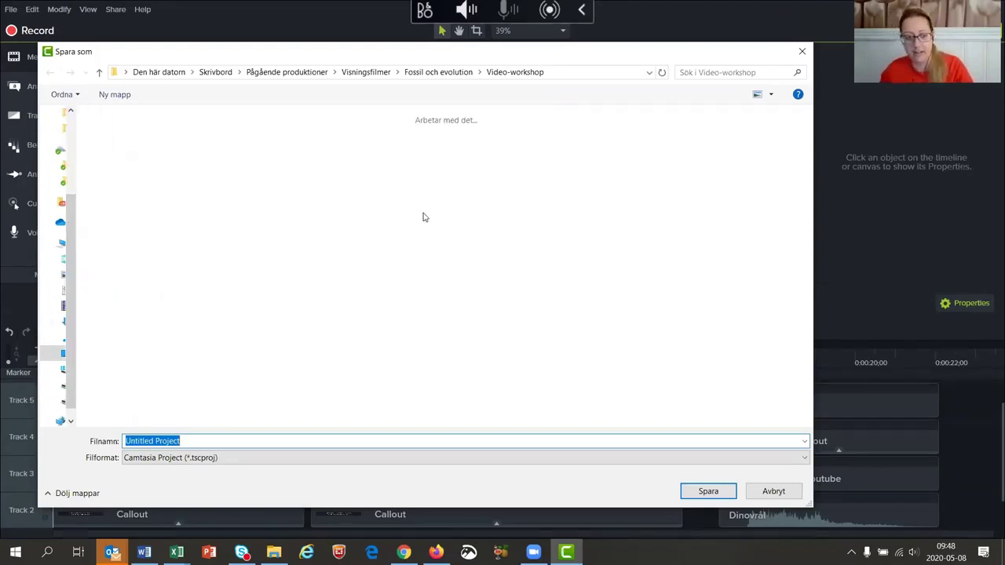
pyautogui.click(197, 441)
pyautogui.hotkey('ctrl', 'a')
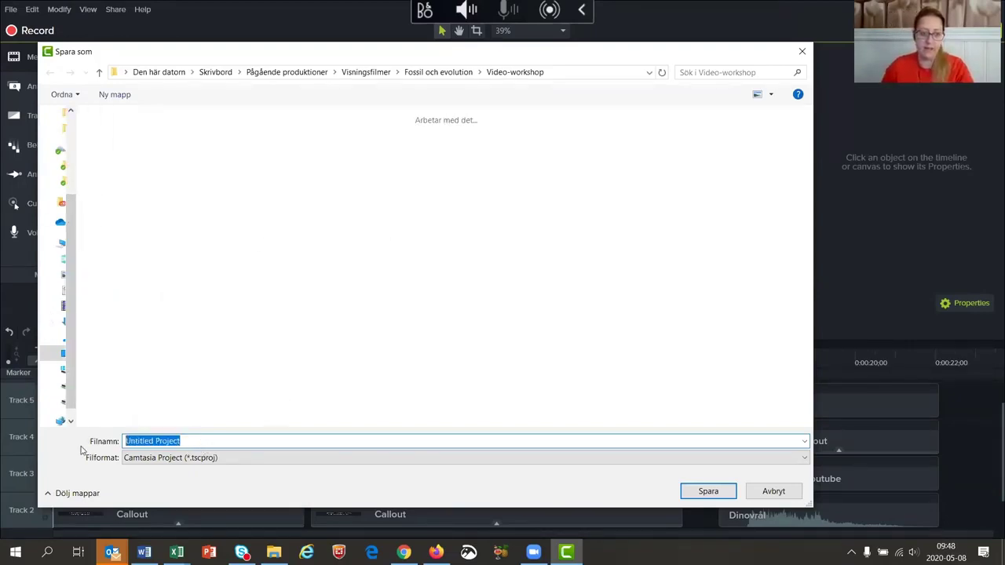
pyautogui.write('ex')
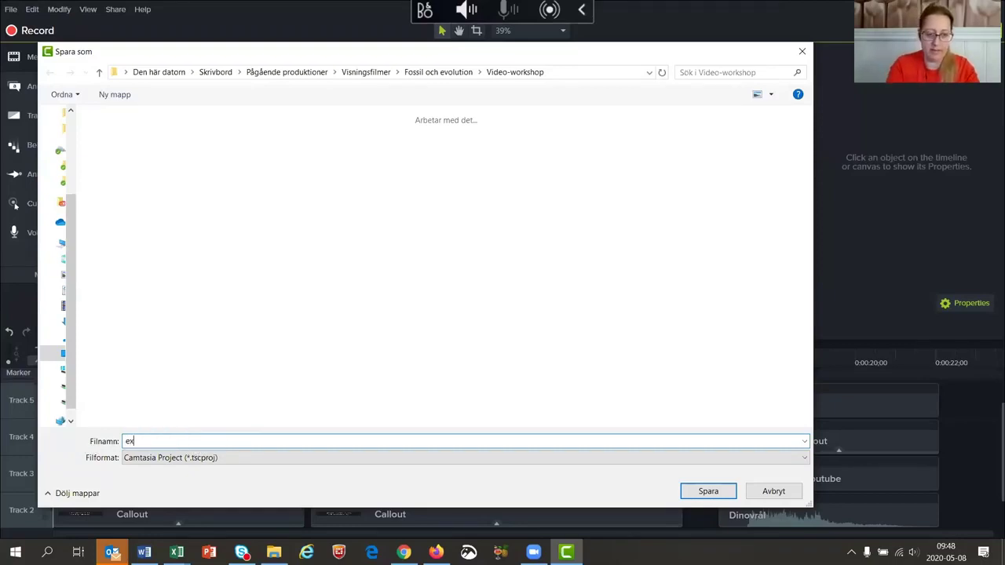
pyautogui.write('empelfilm')
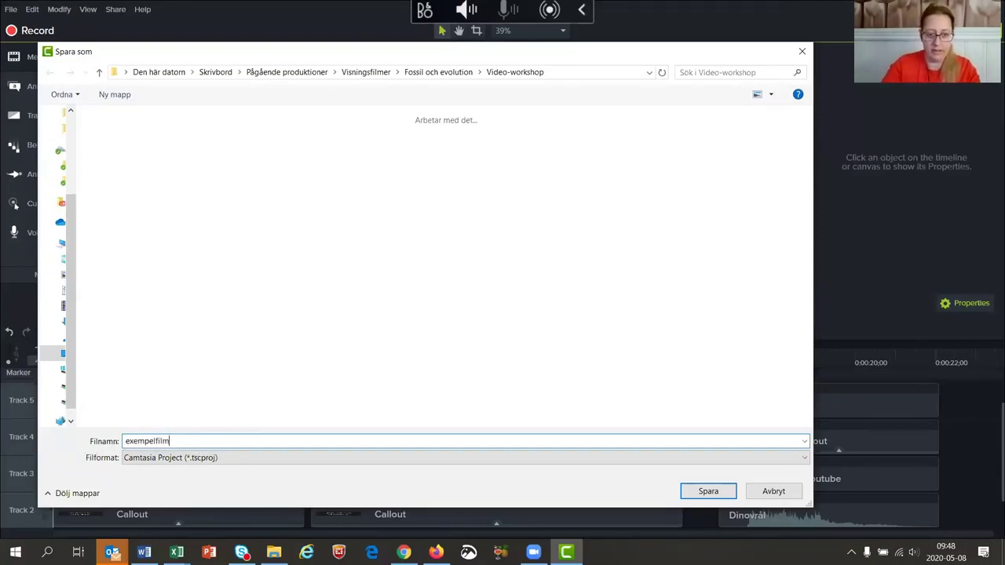
pyautogui.press('Return')
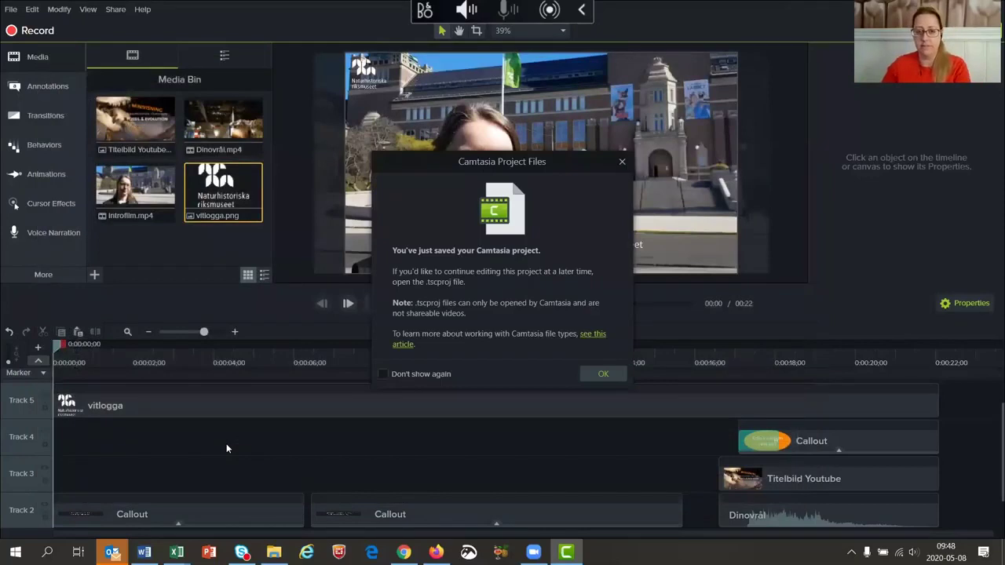
pyautogui.moveTo(569, 164); pyautogui.dragTo(539, 137)
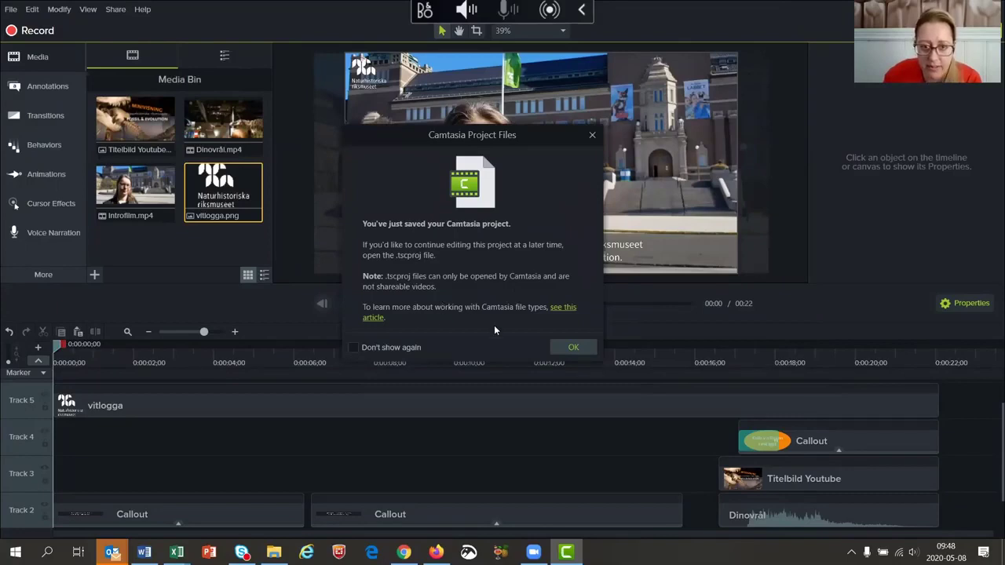
pyautogui.click(572, 348)
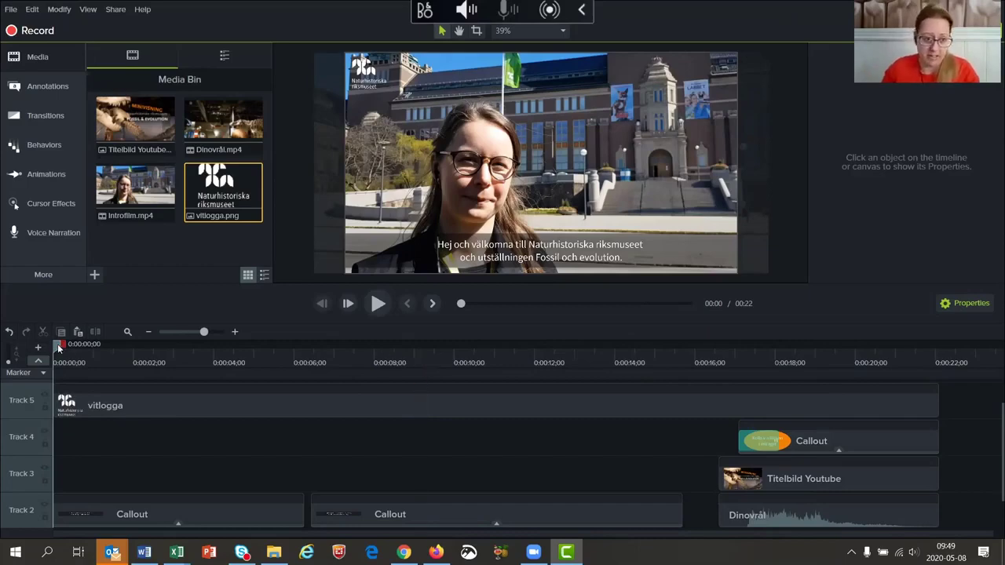
# - Start a new custom production in MP4 - Smart Player (HTML5) format and turn off Produce with controller
pyautogui.moveTo(57, 349); pyautogui.dragTo(779, 347)
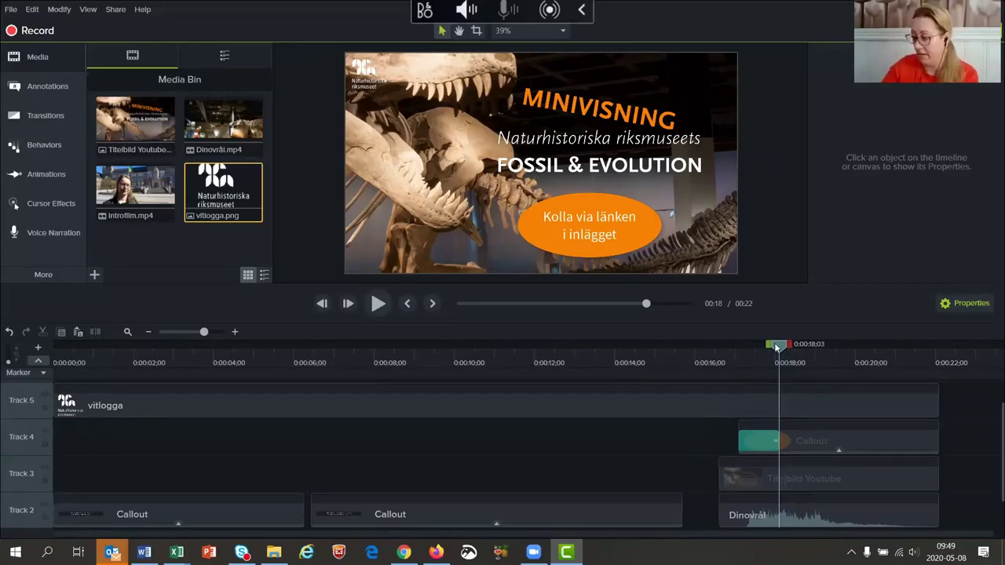
pyautogui.moveTo(758, 349); pyautogui.dragTo(35, 464)
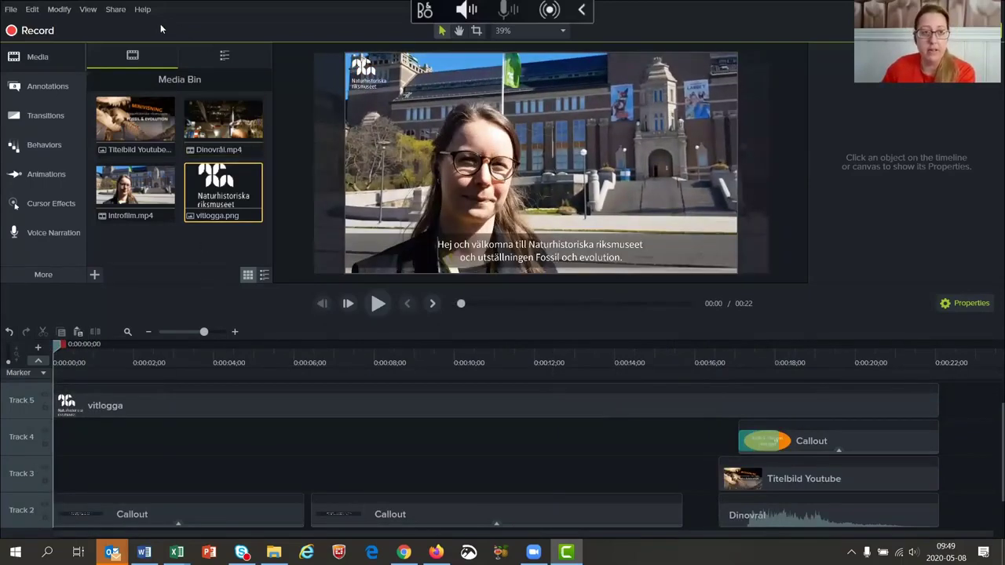
pyautogui.click(115, 10)
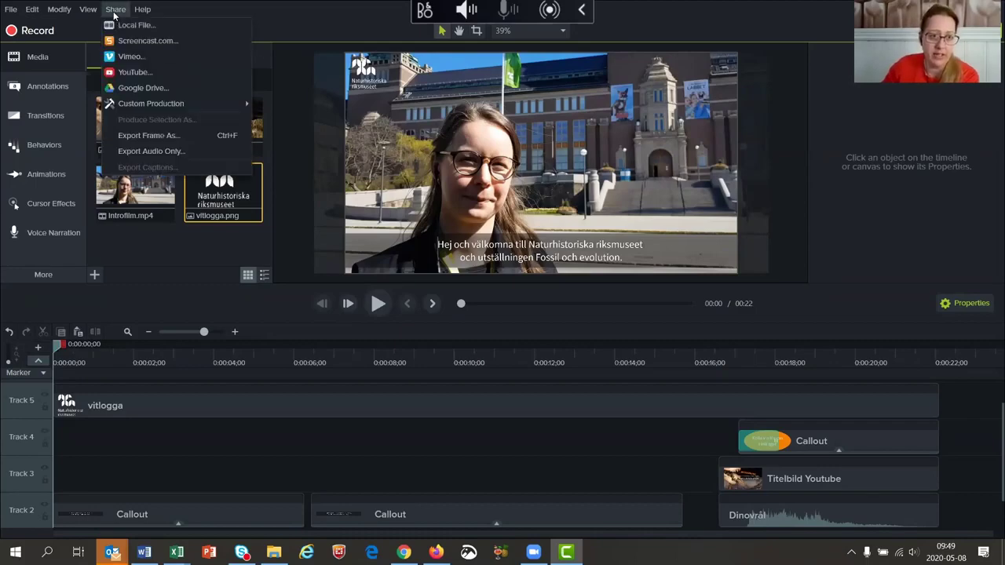
pyautogui.moveTo(154, 104)
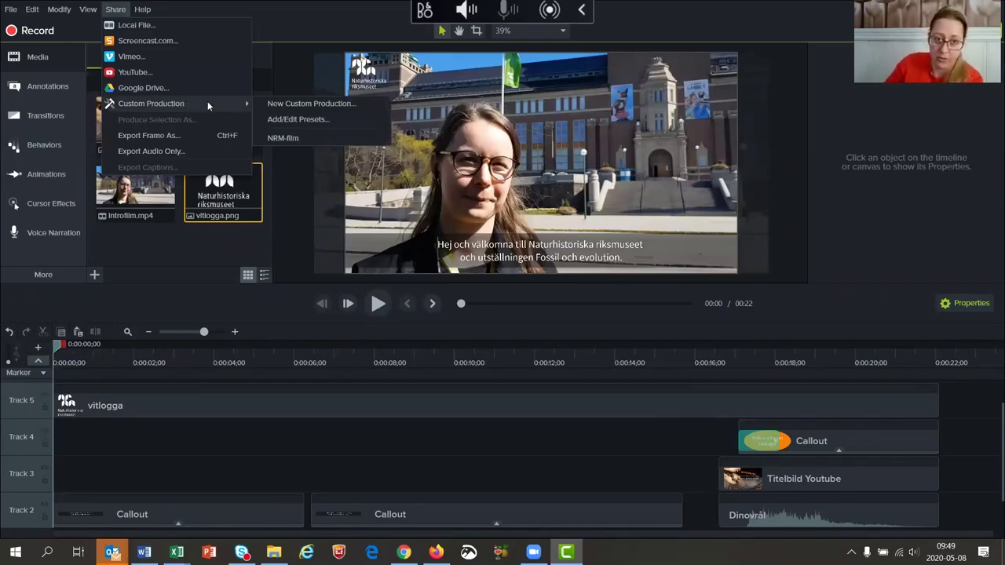
pyautogui.click(292, 106)
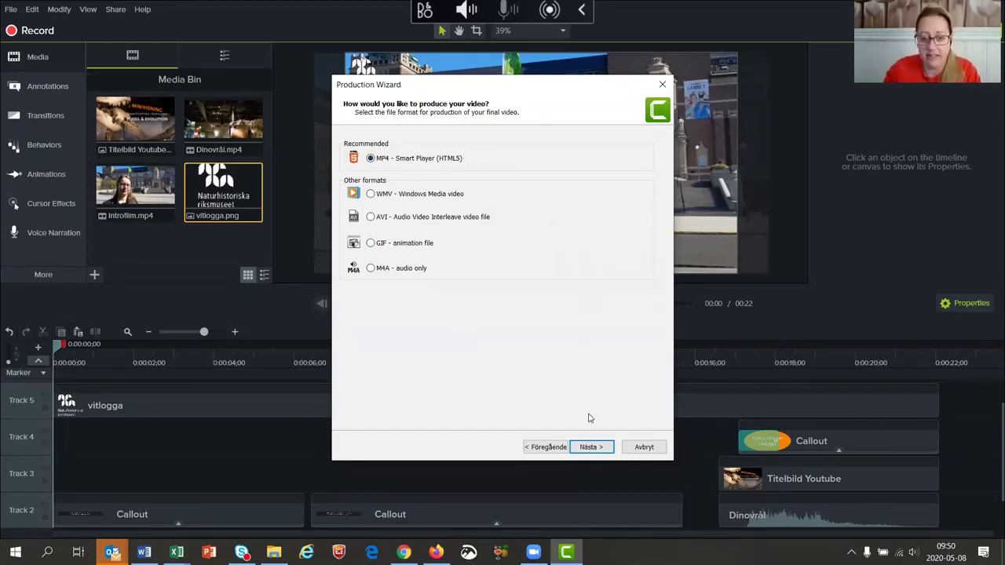
pyautogui.click(591, 446)
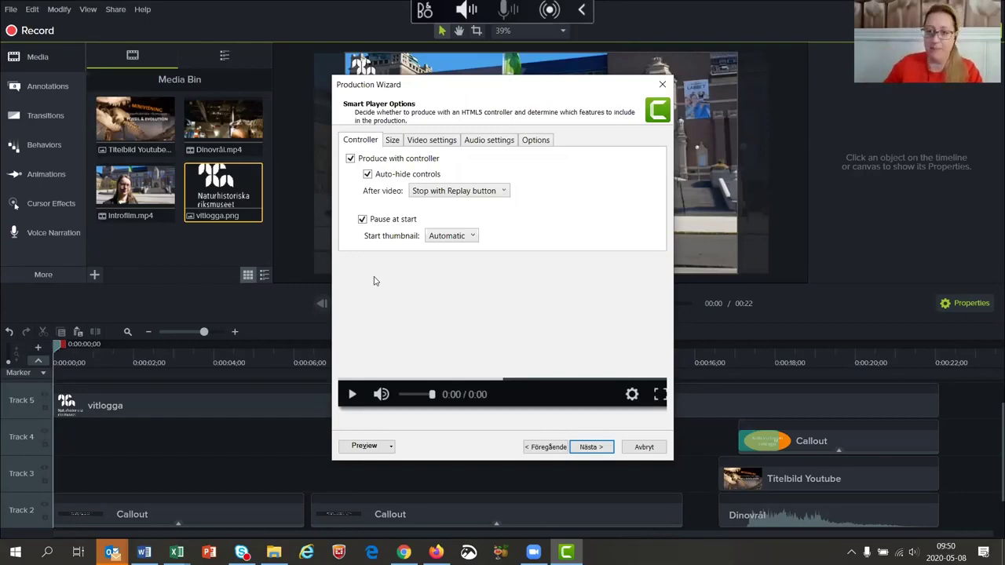
pyautogui.click(351, 159)
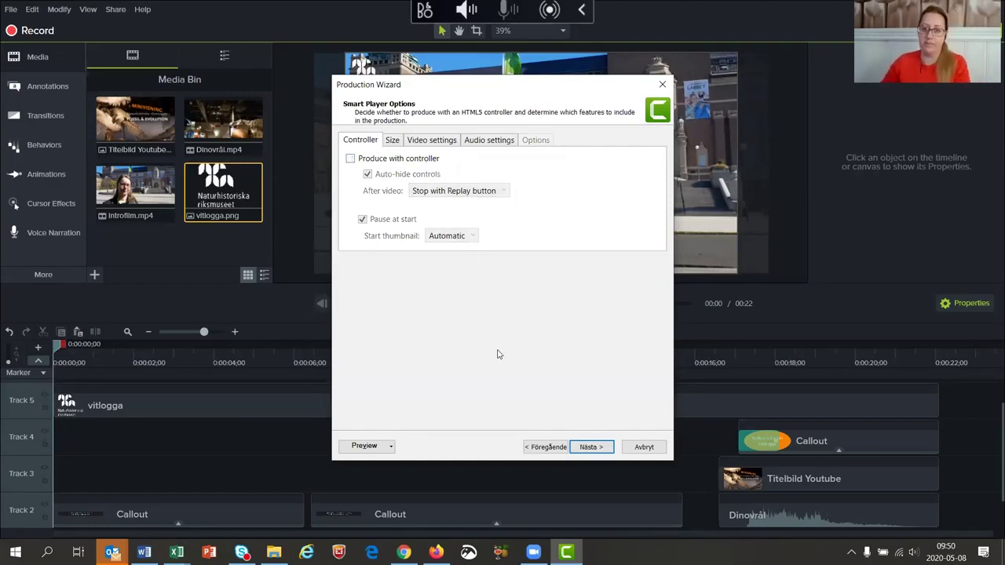
# - Keep the default video options and set the production output to exempelfilm.mp4 in the Video-workshop folder
pyautogui.click(593, 447)
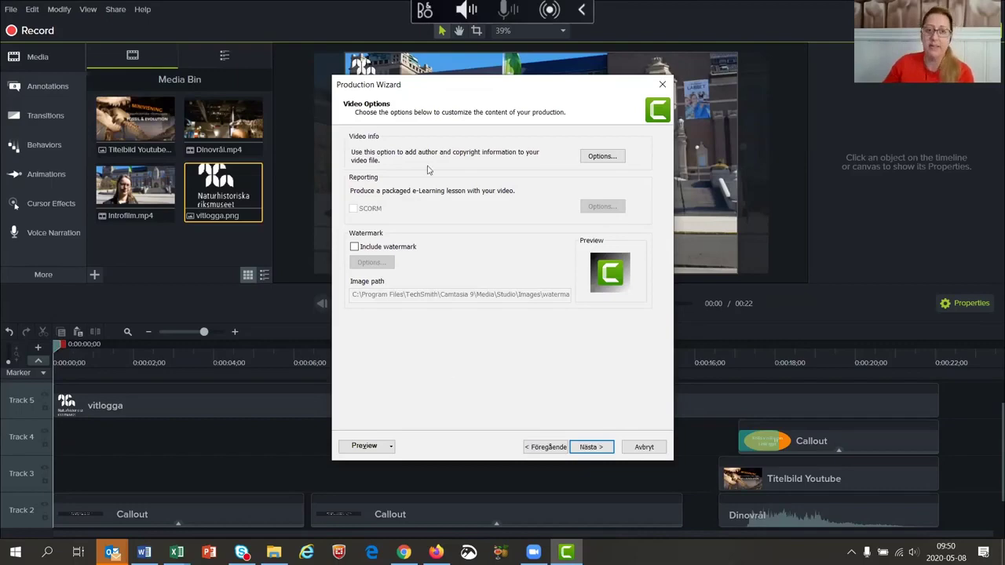
pyautogui.click(591, 447)
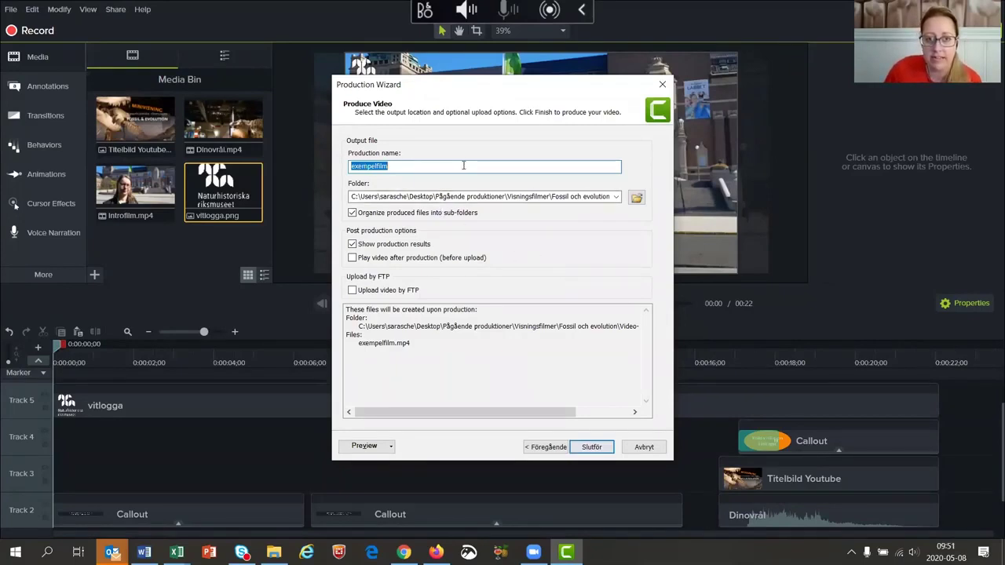
pyautogui.click(636, 198)
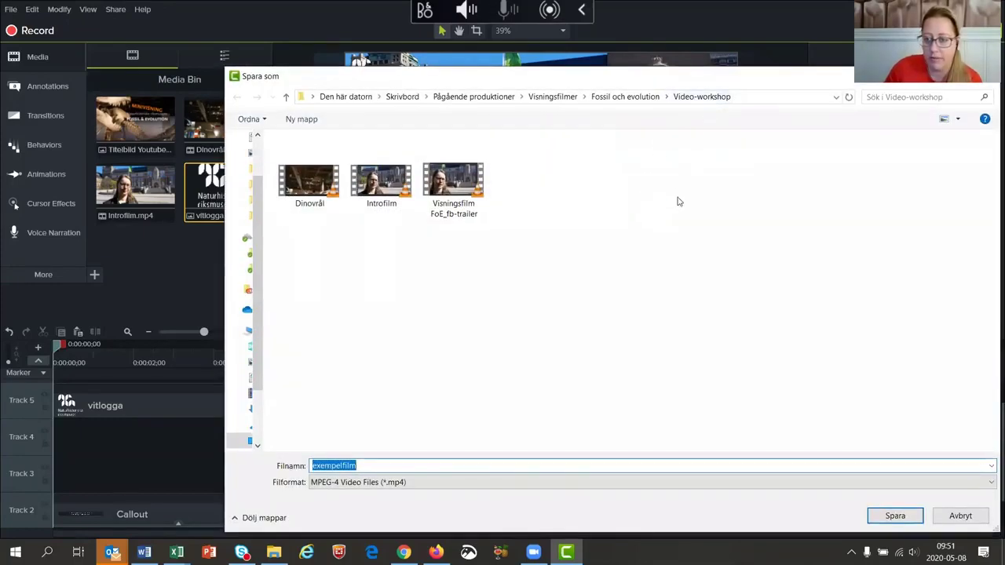
pyautogui.click(896, 516)
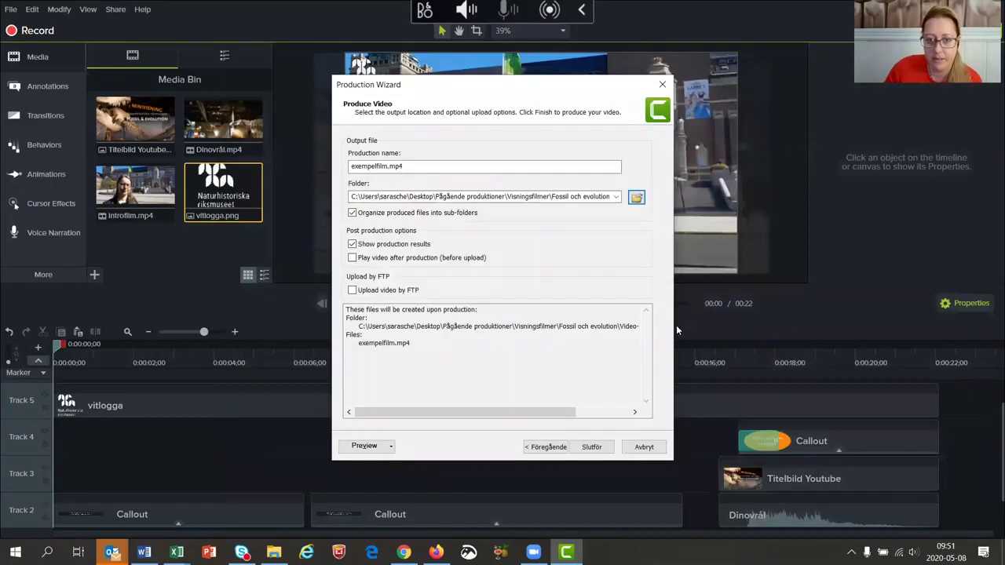
# - Produce the video with the chosen settings, dismiss all calendar reminders that pop up, and close the production results
pyautogui.click(592, 447)
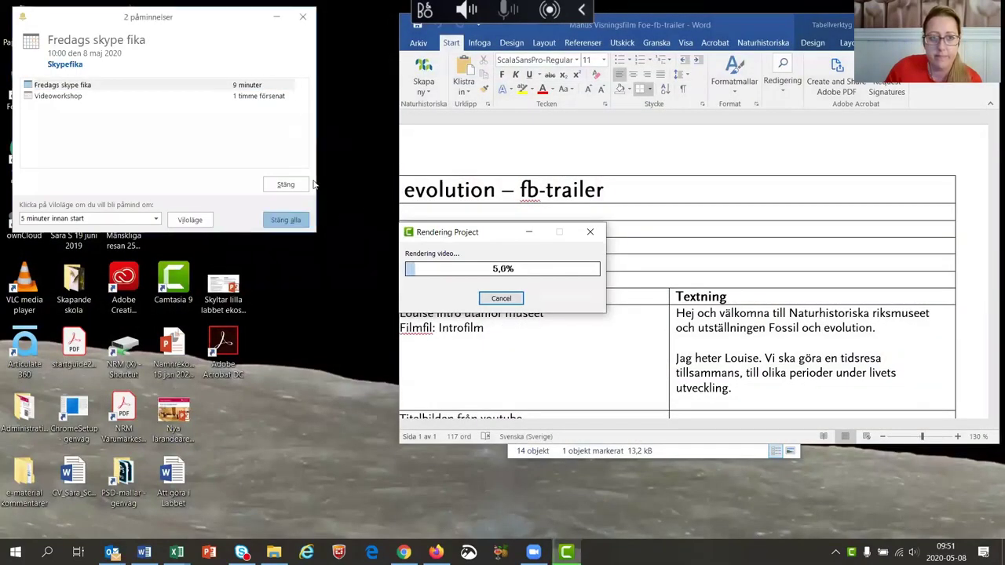
pyautogui.click(286, 220)
pyautogui.doubleClick(707, 28)
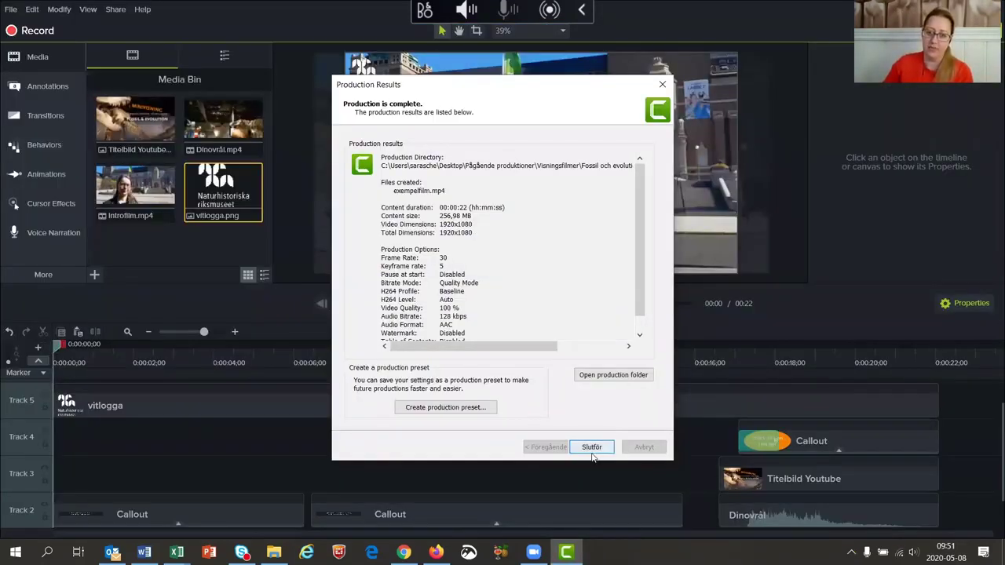
pyautogui.click(592, 451)
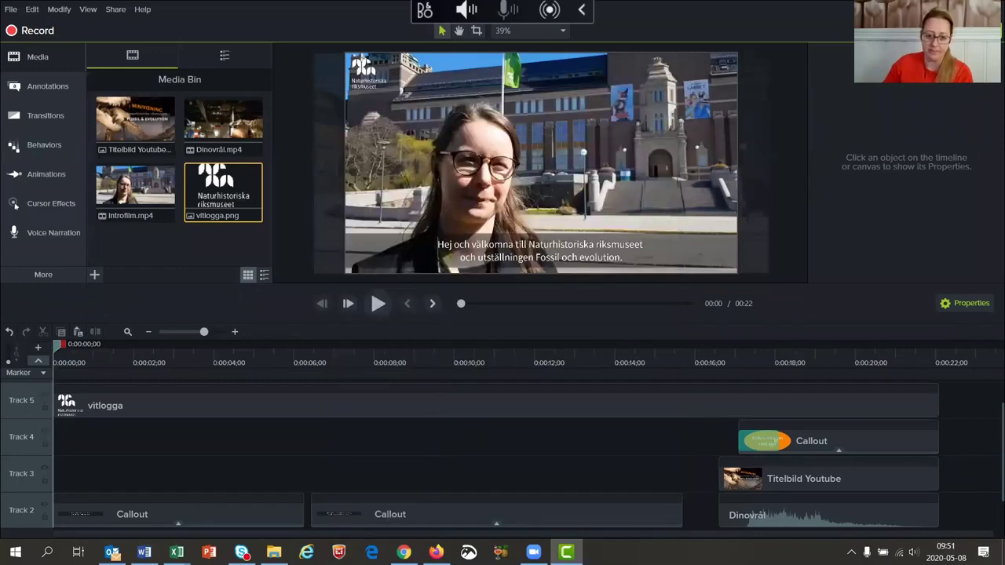
# - Switch to File Explorer, play the produced exempelfilm video from the exempelfilm subfolder of Video-workshop in VLC, and return to Camtasia
pyautogui.click(274, 552)
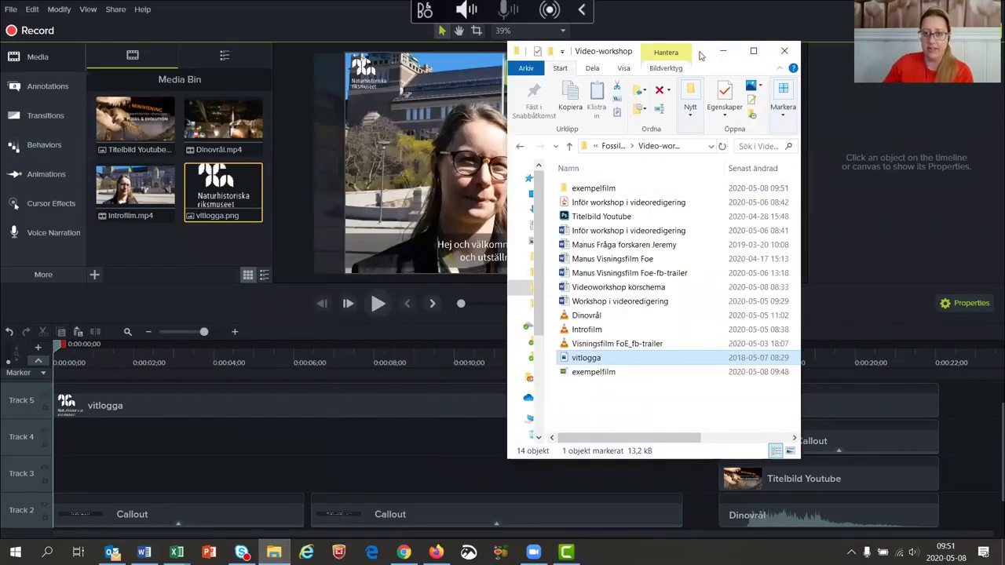
pyautogui.moveTo(702, 55); pyautogui.dragTo(578, 100)
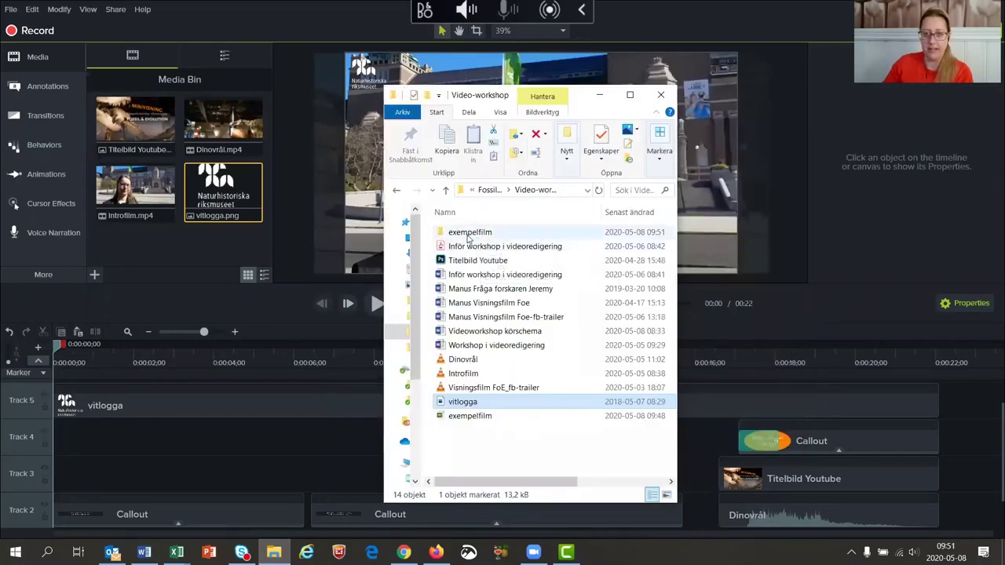
pyautogui.doubleClick(468, 236)
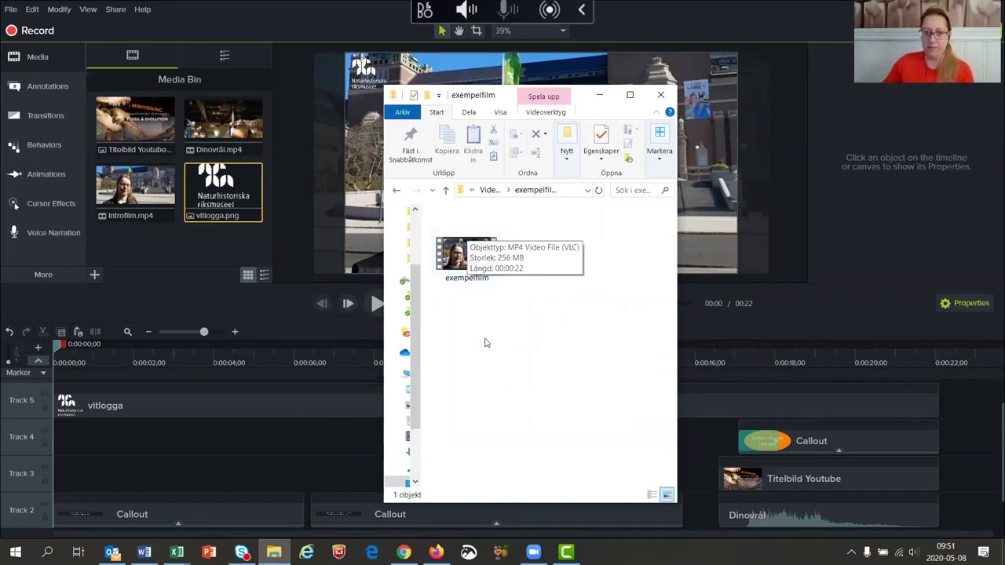
pyautogui.click(465, 271)
pyautogui.doubleClick(464, 271)
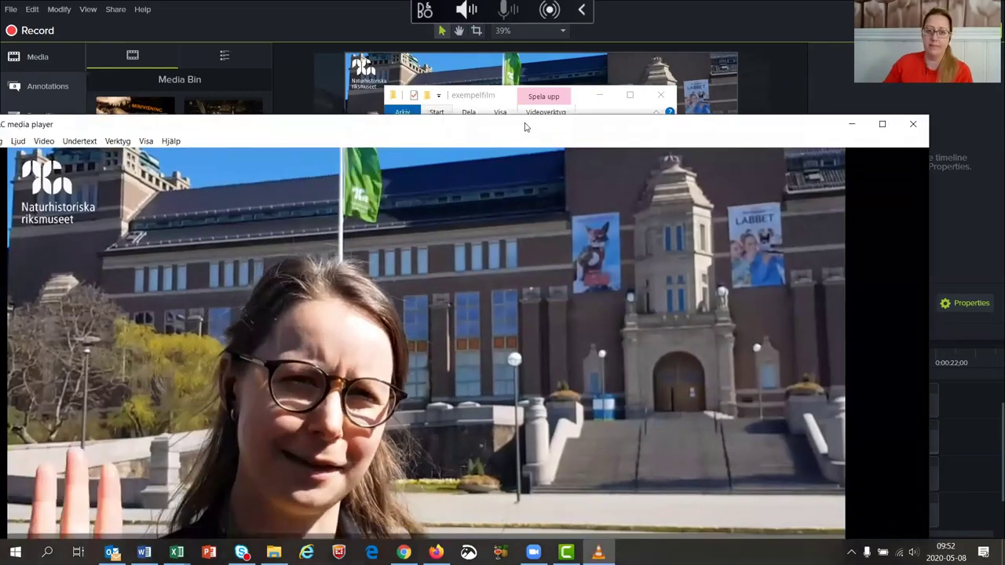
pyautogui.doubleClick(526, 128)
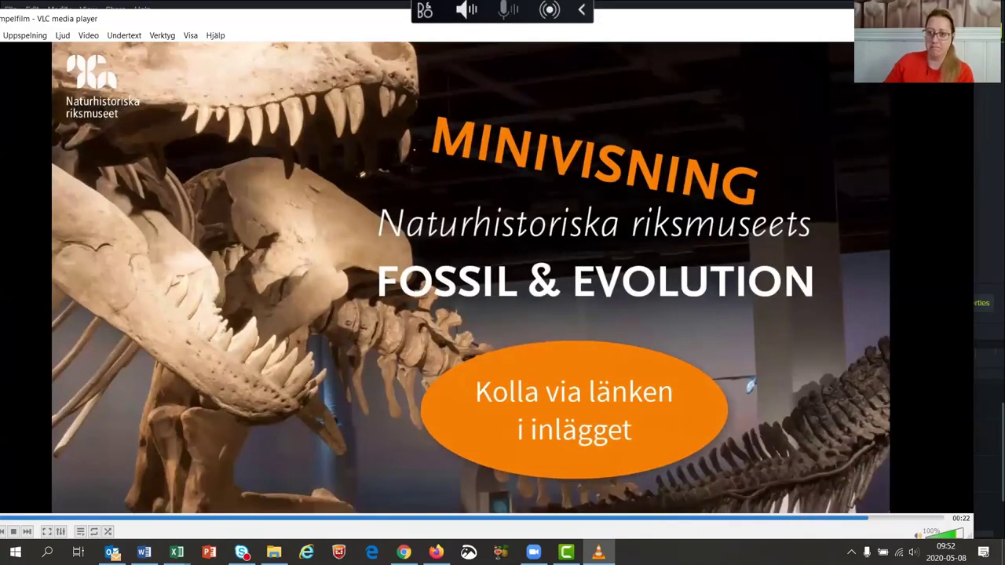
pyautogui.hotkey('alt', 'Tab')
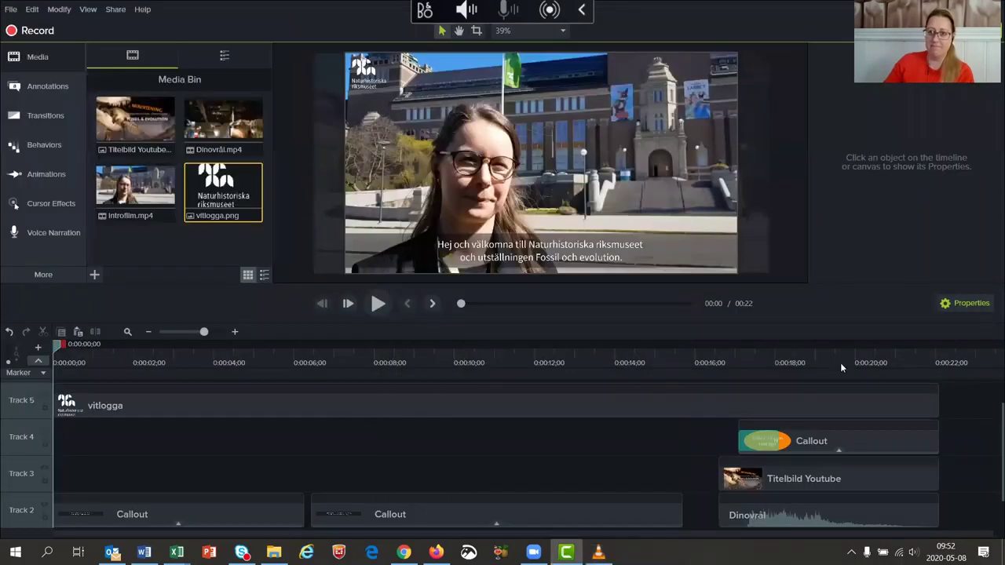